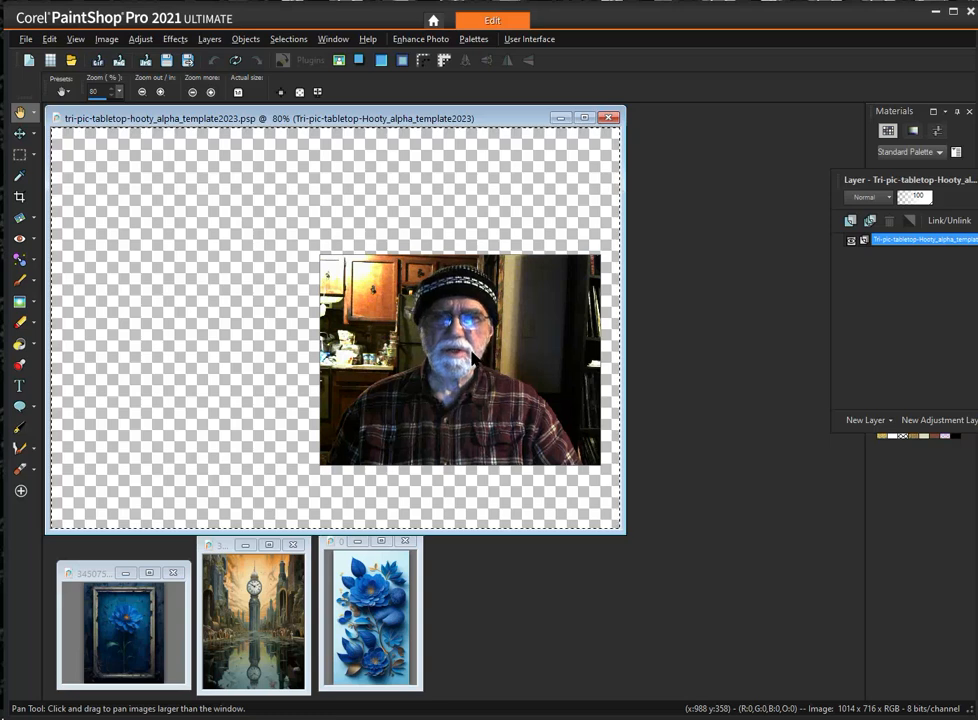
drag(473, 356, 843, 112)
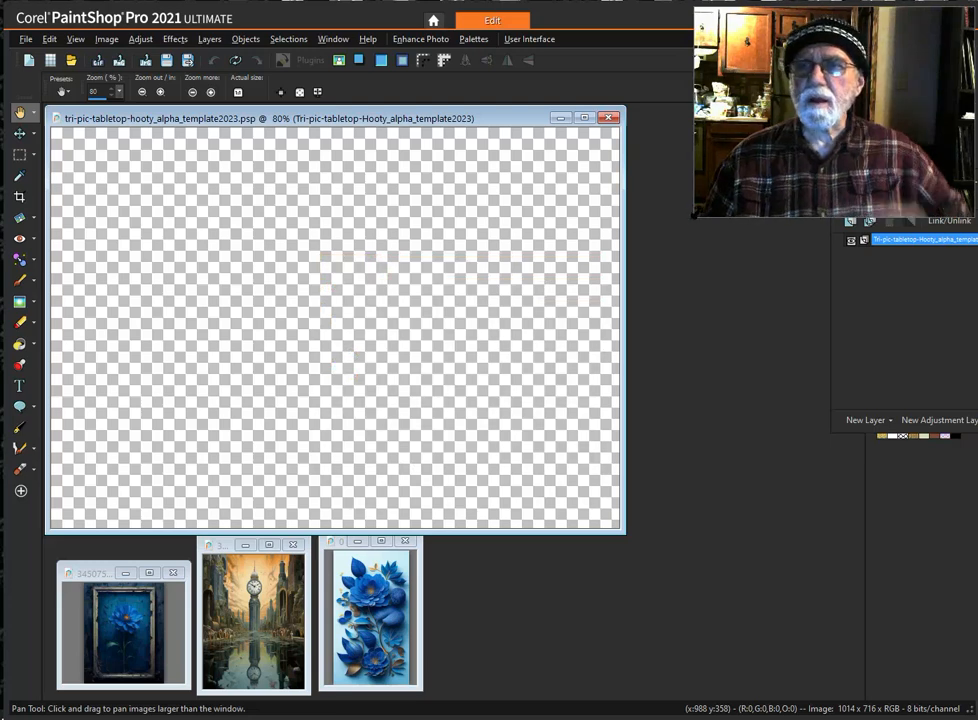
drag(696, 214, 804, 136)
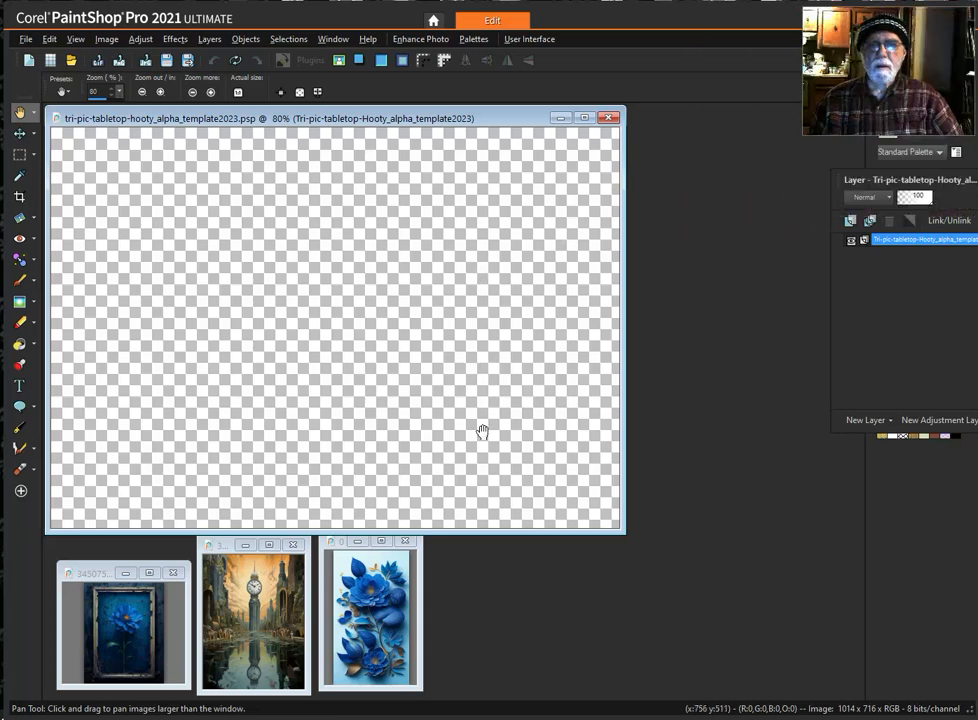
- Select the whole template canvas, duplicate the template as a working copy, and minimize the original
key(ctrl+a)
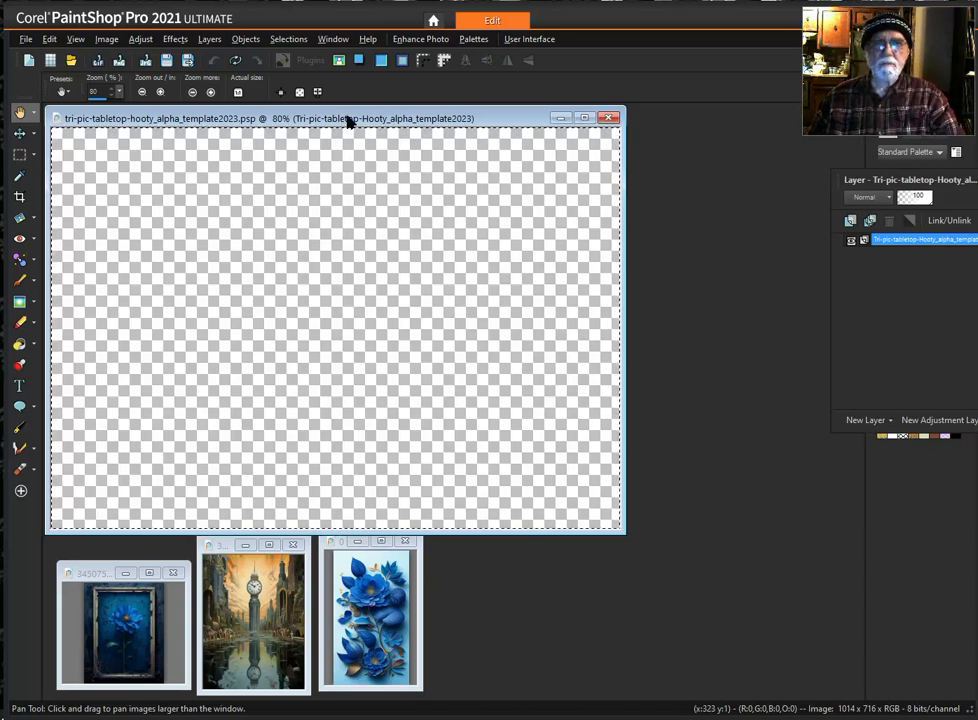
drag(348, 120, 371, 172)
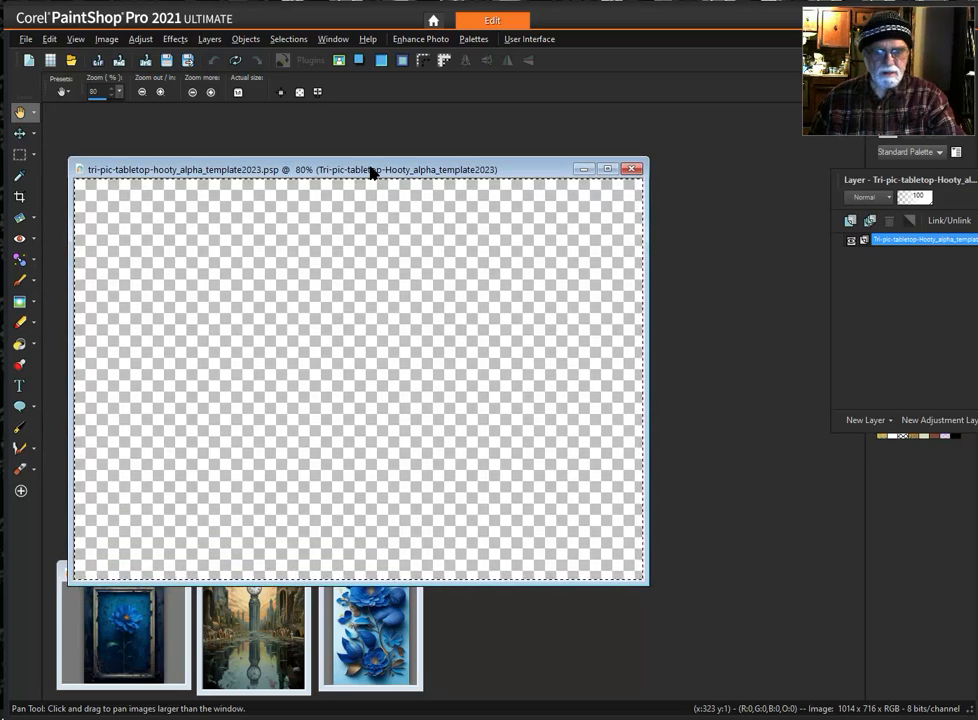
key(shift+d)
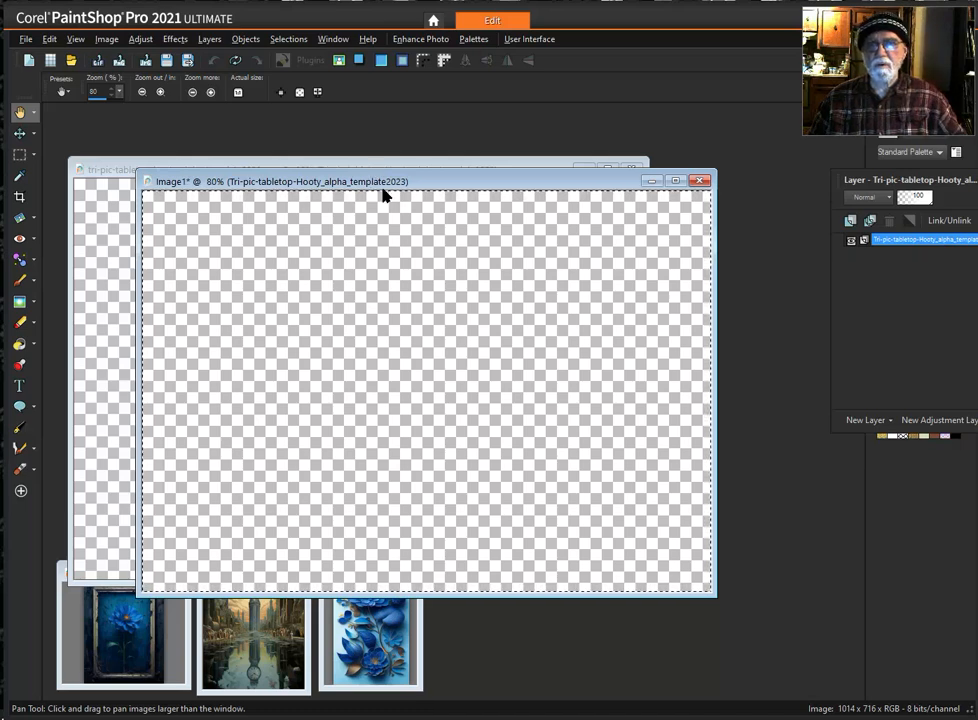
click(106, 165)
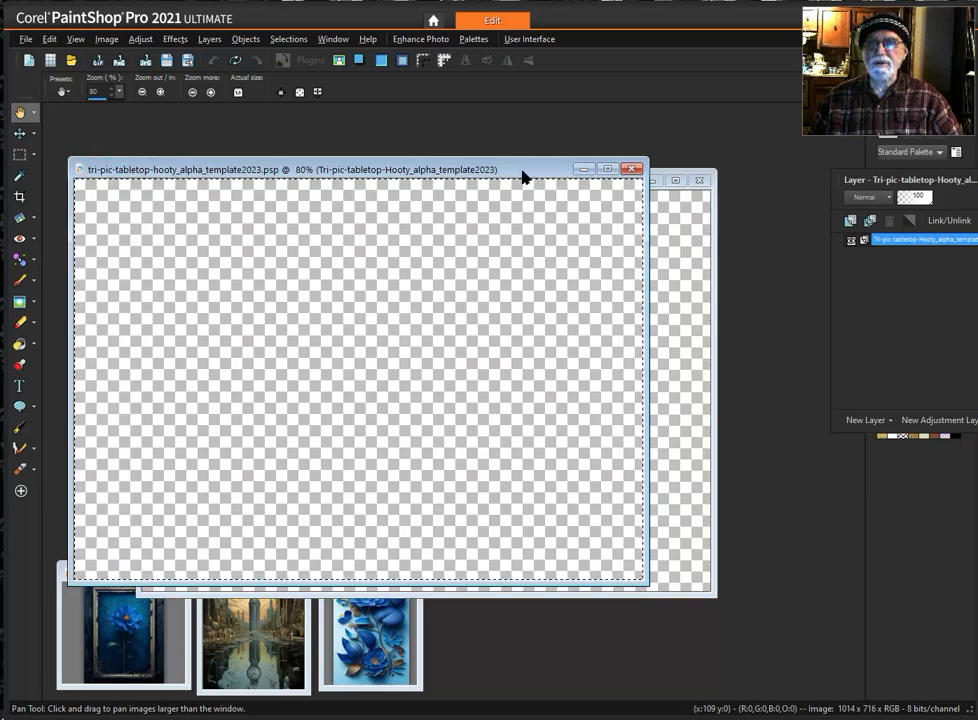
click(578, 169)
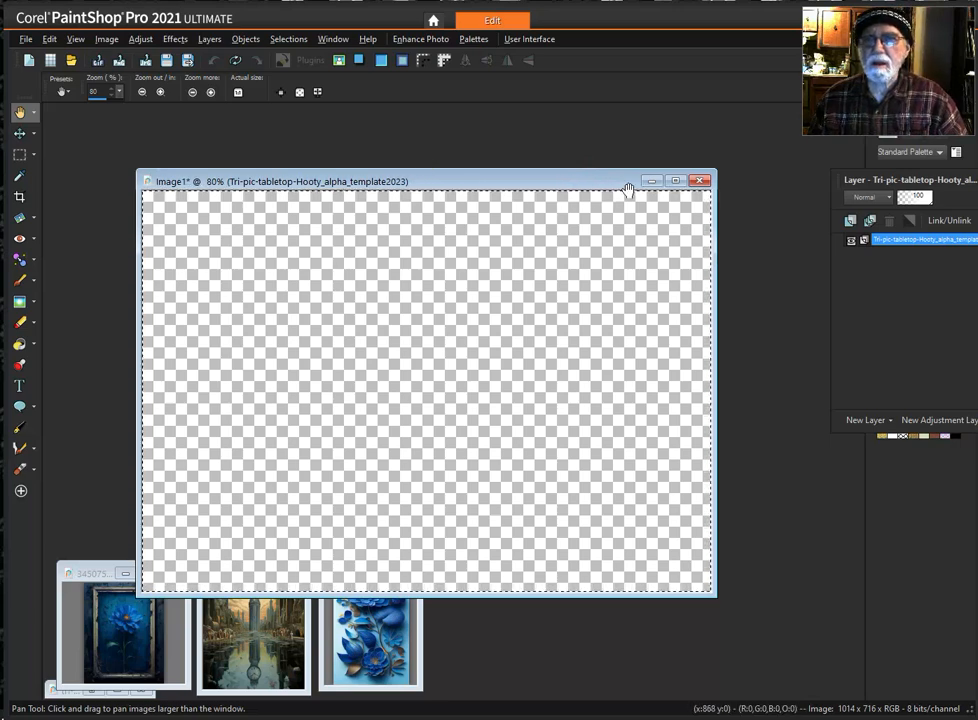
drag(491, 180, 415, 125)
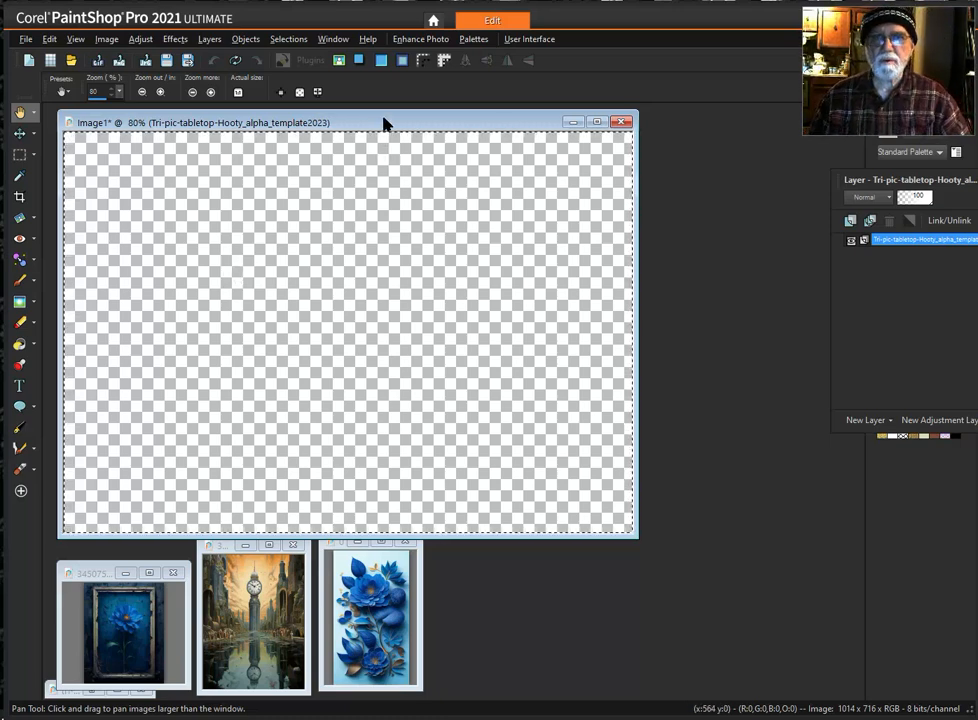
- Load the 01 Fill-Color Clouds Pattn selection from the copy's alpha channels, replacing the current selection
click(283, 40)
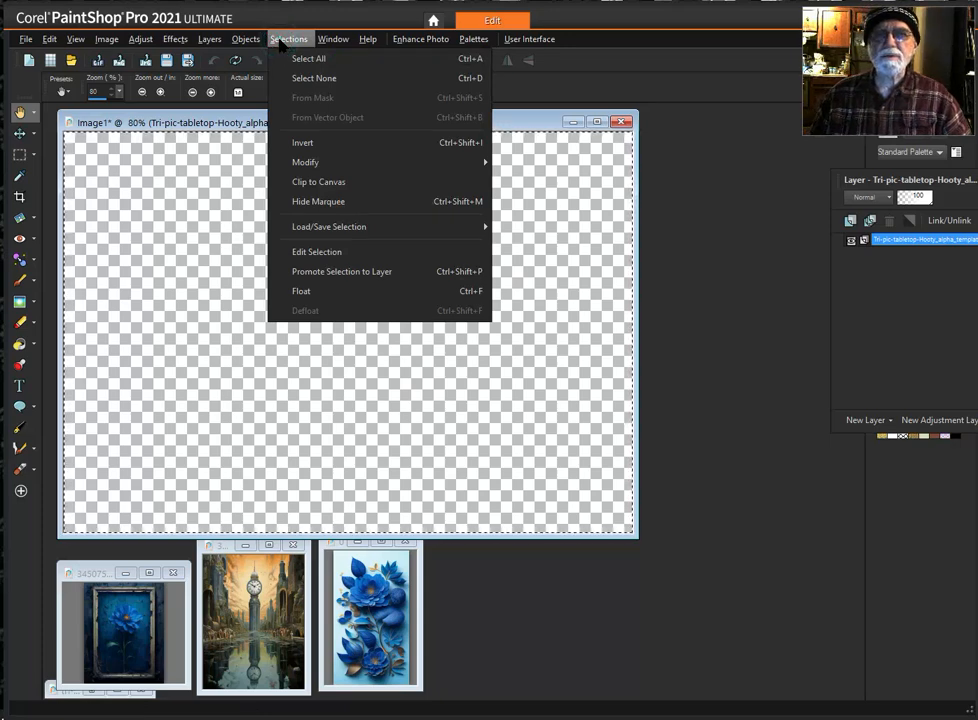
mouse_move(343, 228)
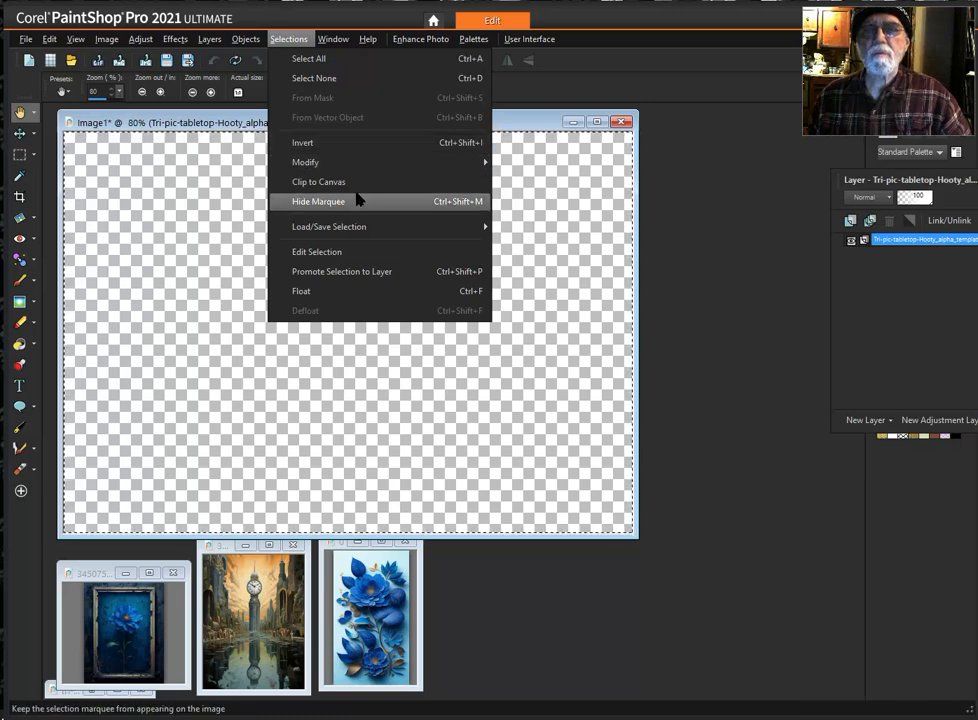
mouse_move(408, 227)
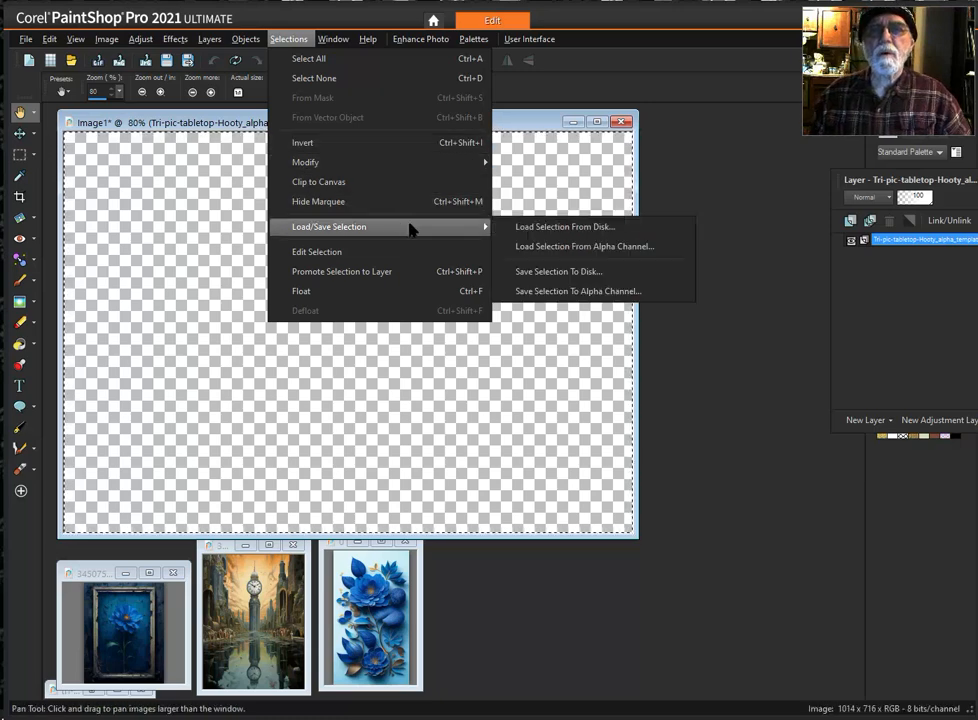
click(590, 248)
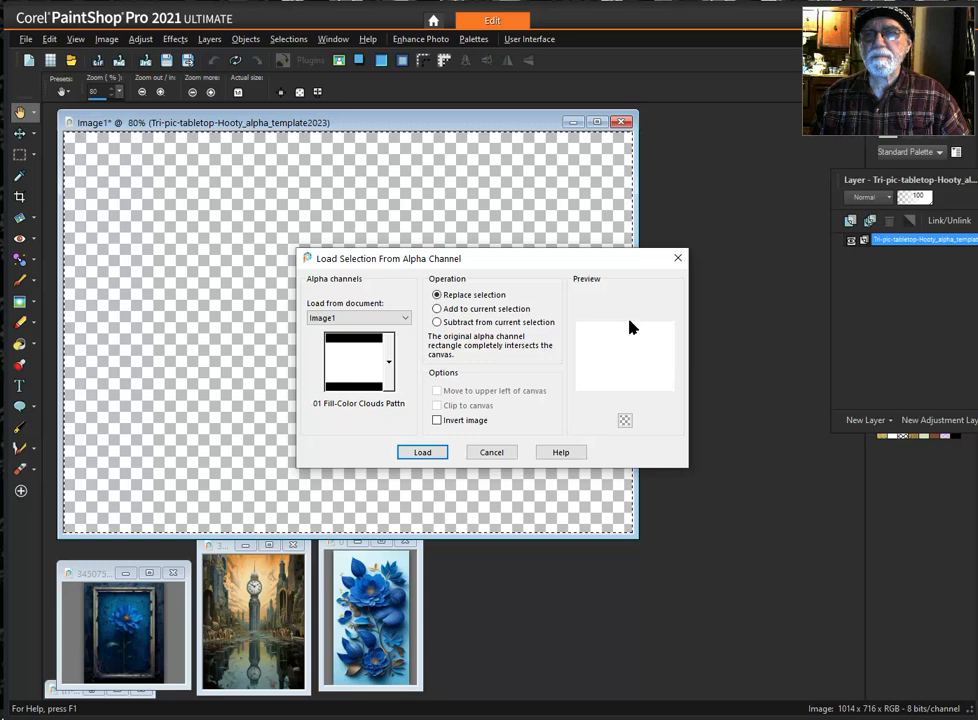
click(389, 369)
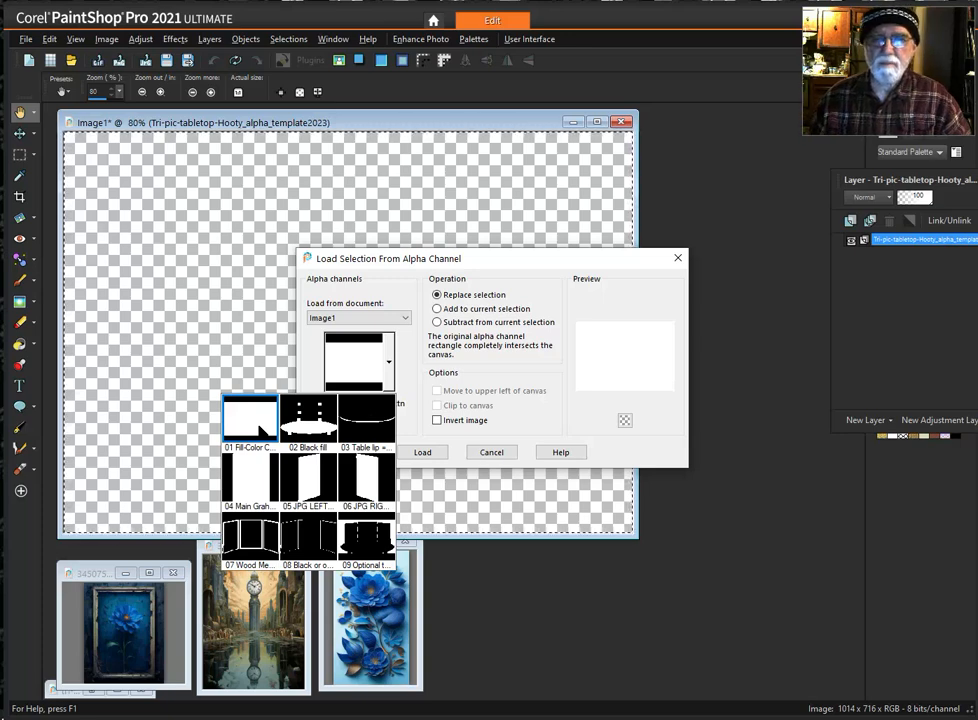
click(509, 264)
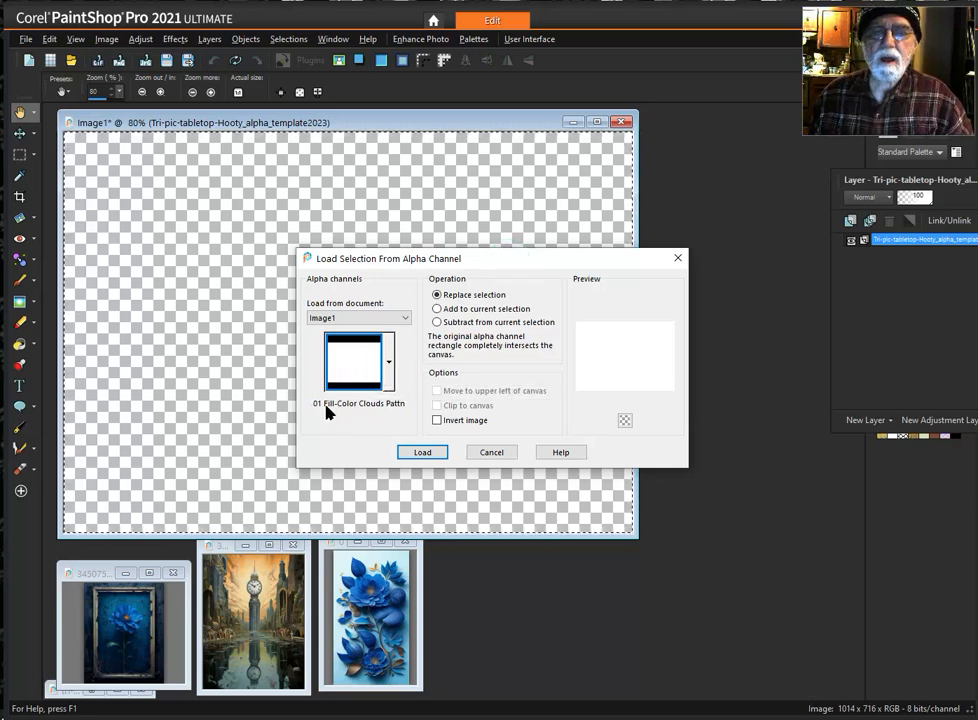
click(423, 452)
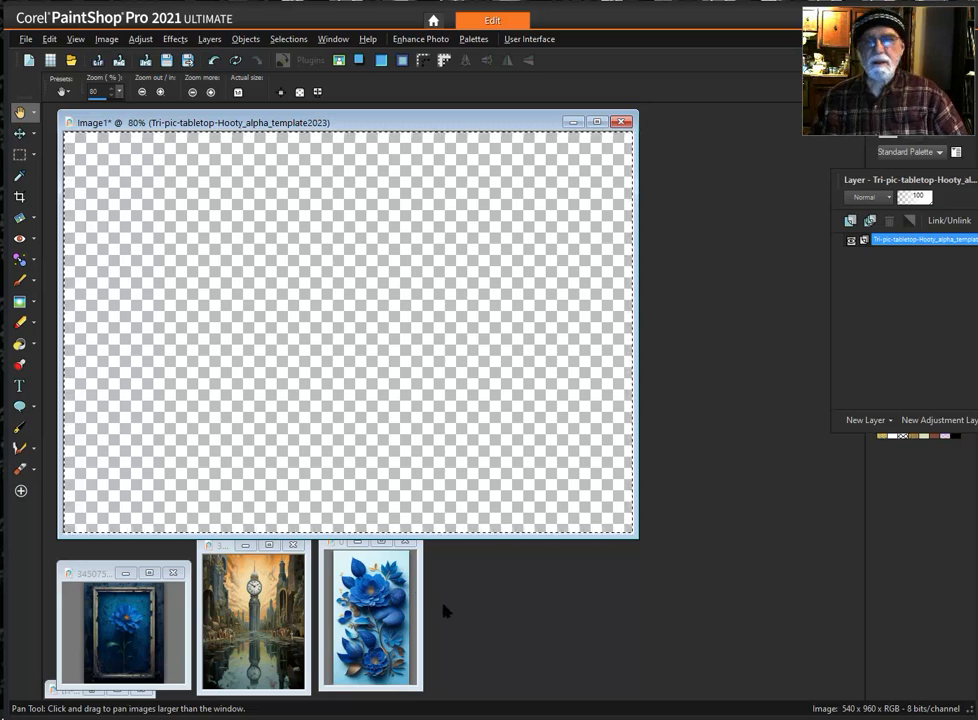
- Uncover the color swatches, then sample blue from the blue flowers picture as foreground and tan from the clock tower picture as background
drag(912, 178, 723, 166)
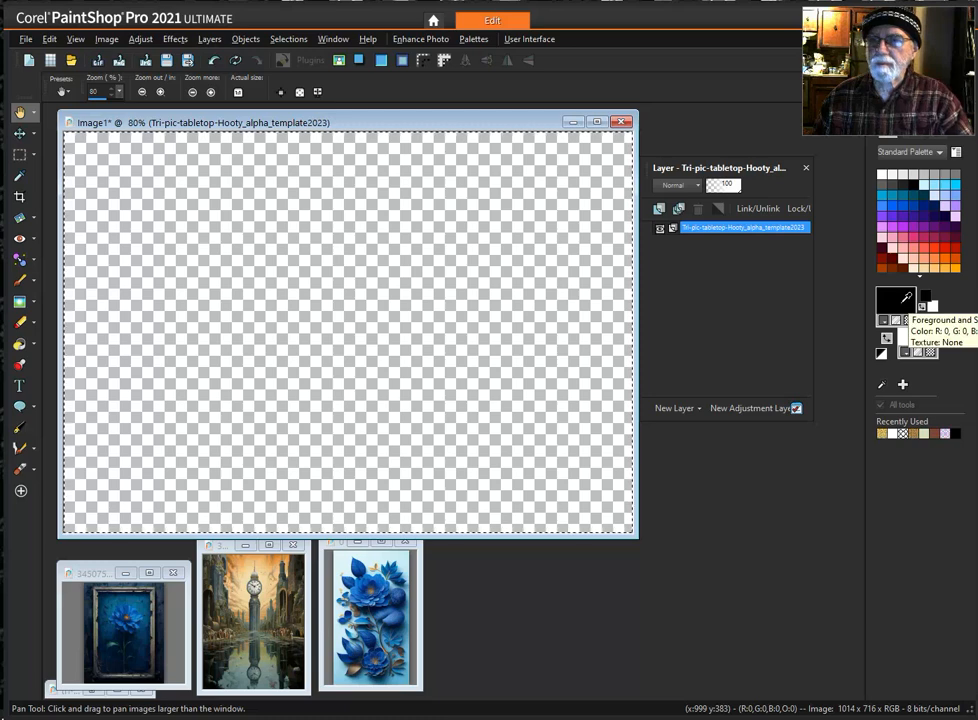
drag(904, 298, 337, 556)
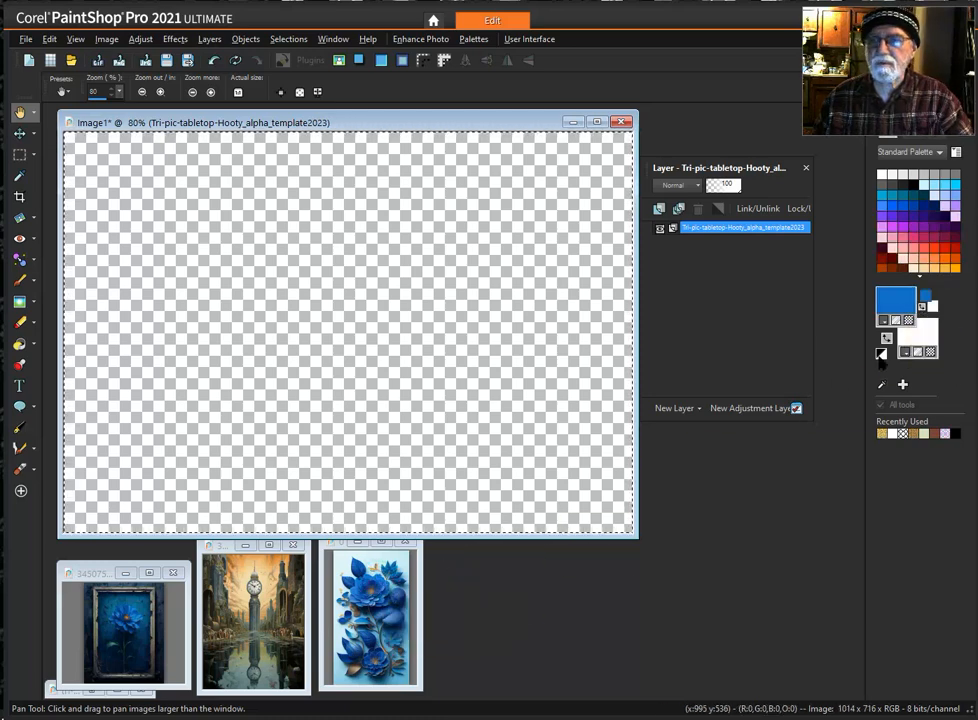
drag(912, 331, 296, 546)
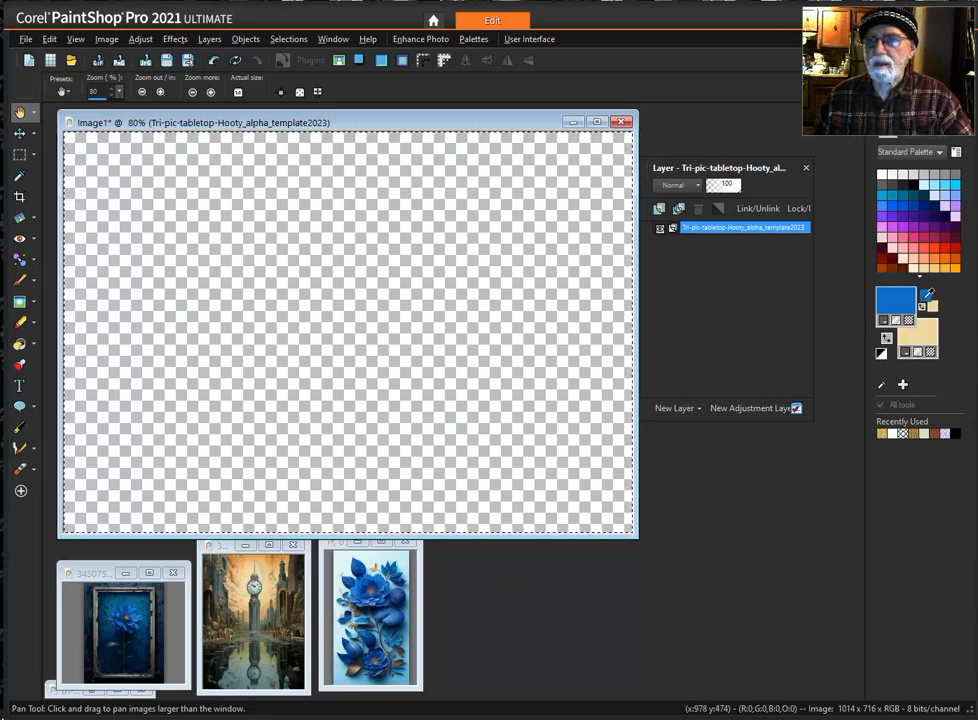
- Change the foreground material to the foreground-background gradient with 0 repeats
click(869, 311)
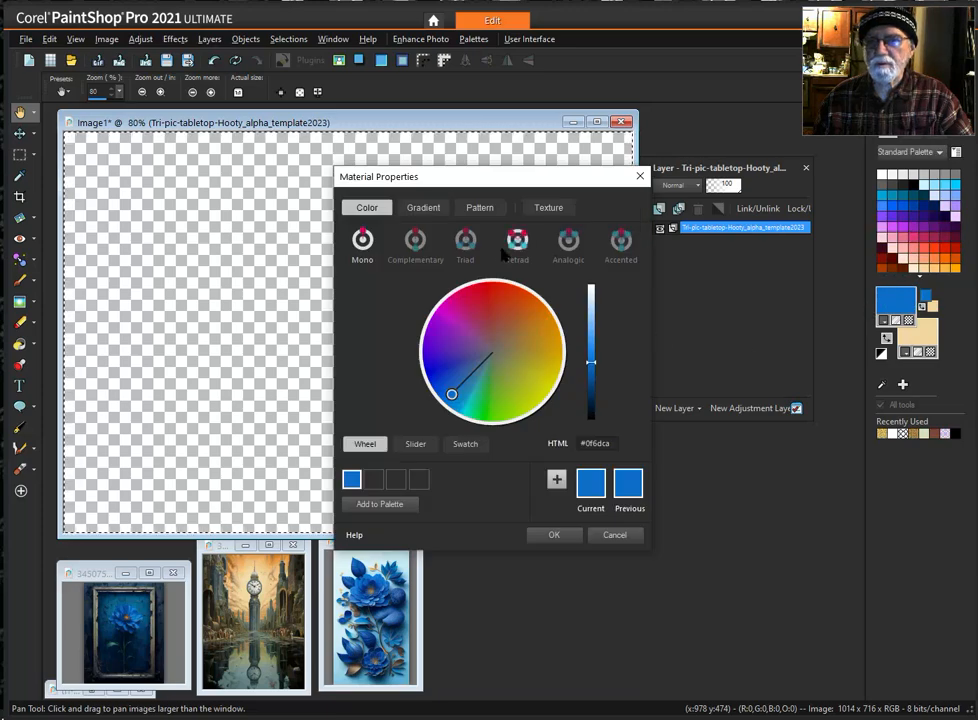
click(423, 208)
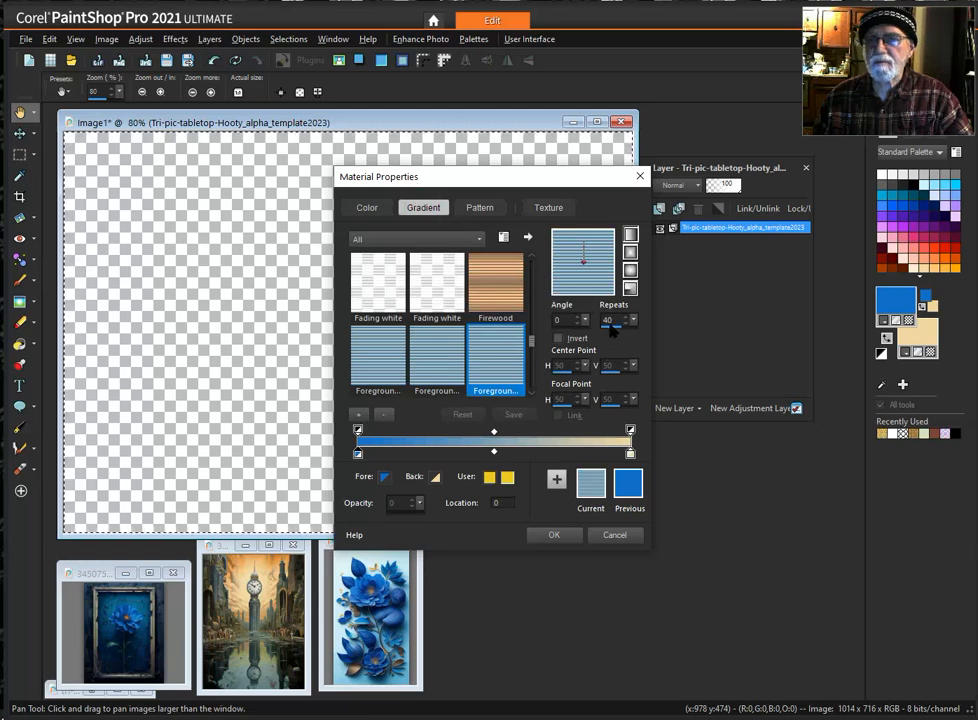
double_click(614, 320)
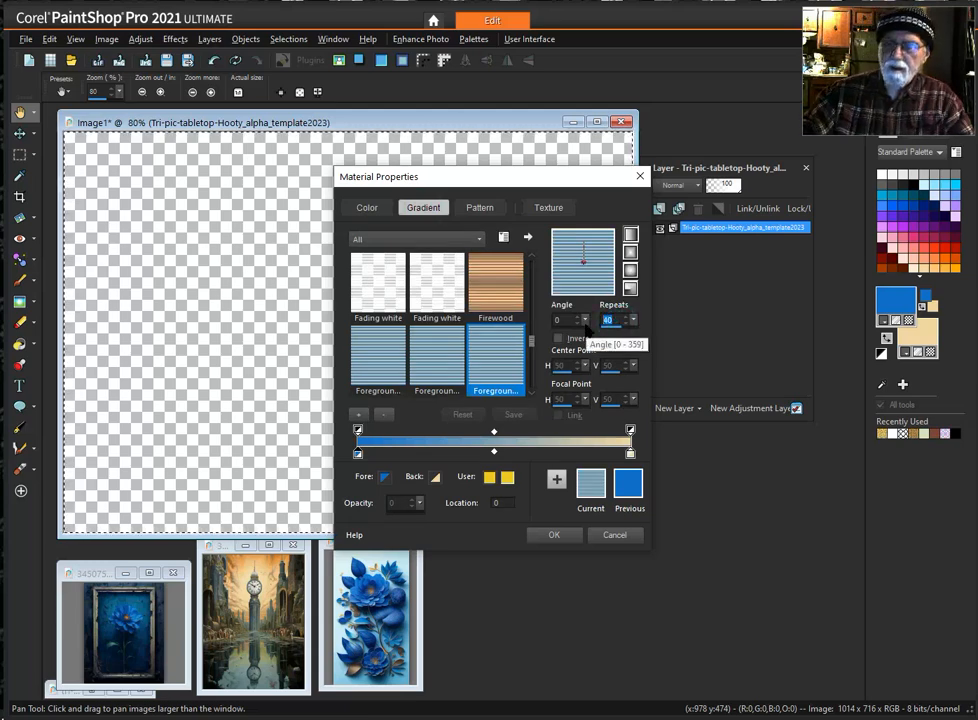
text(0)
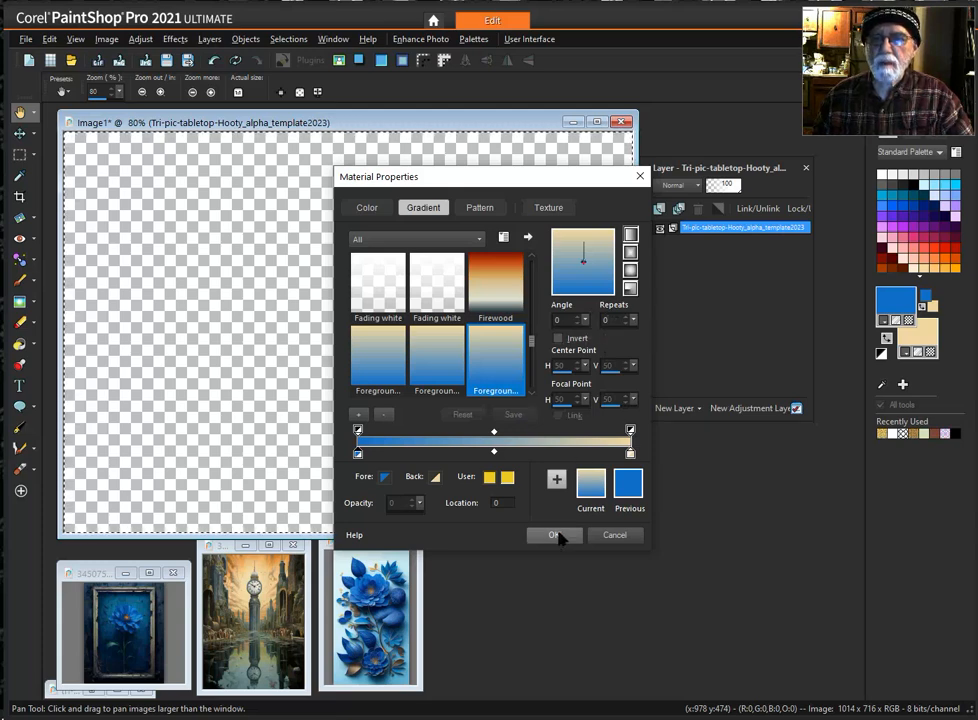
click(556, 535)
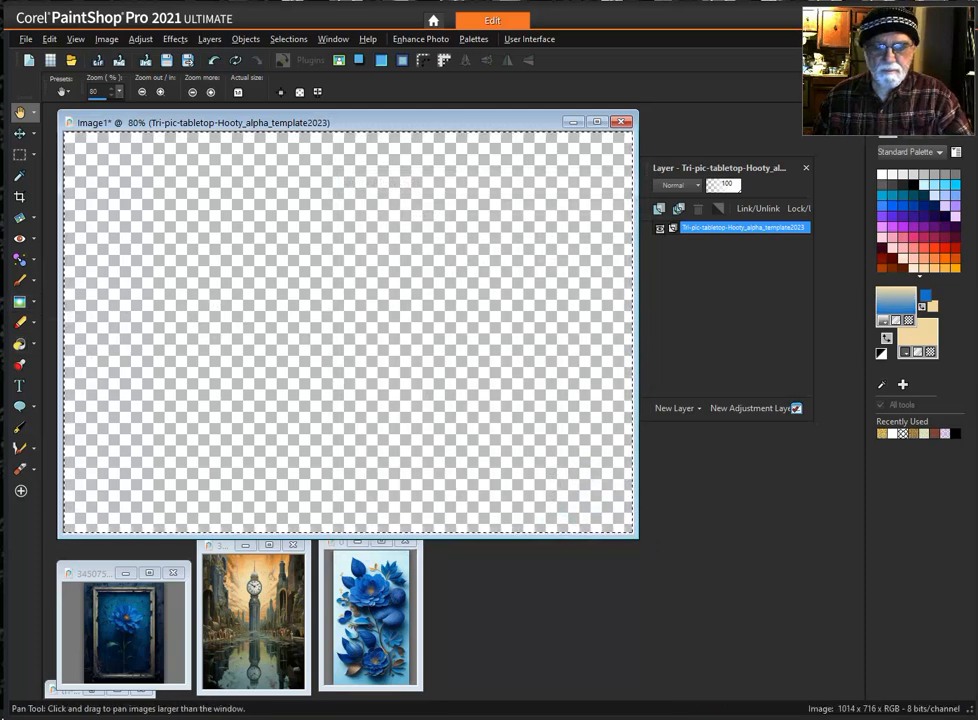
- Fill the selected canvas with the blue-to-tan linear gradient diagonally at about 120 degrees, using Gradient Fill
click(36, 344)
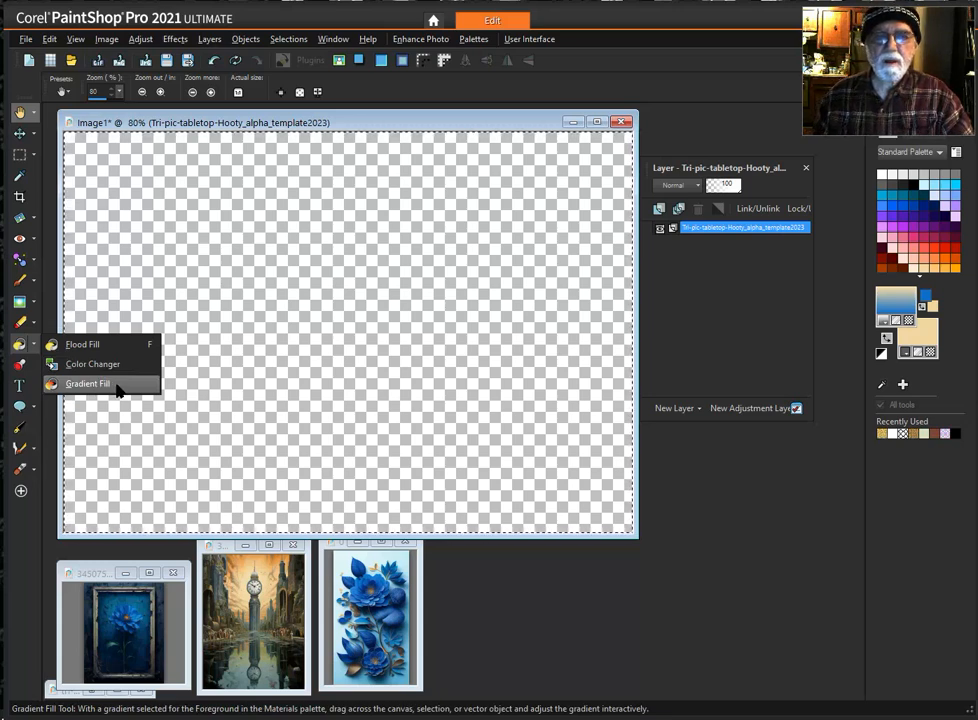
click(118, 388)
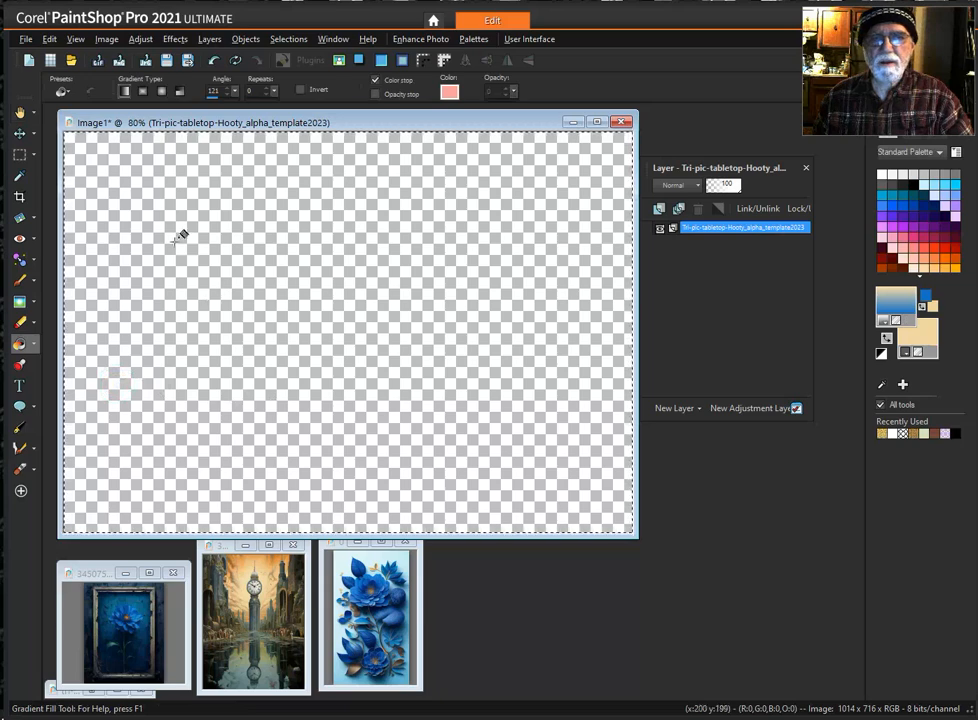
drag(112, 216, 557, 463)
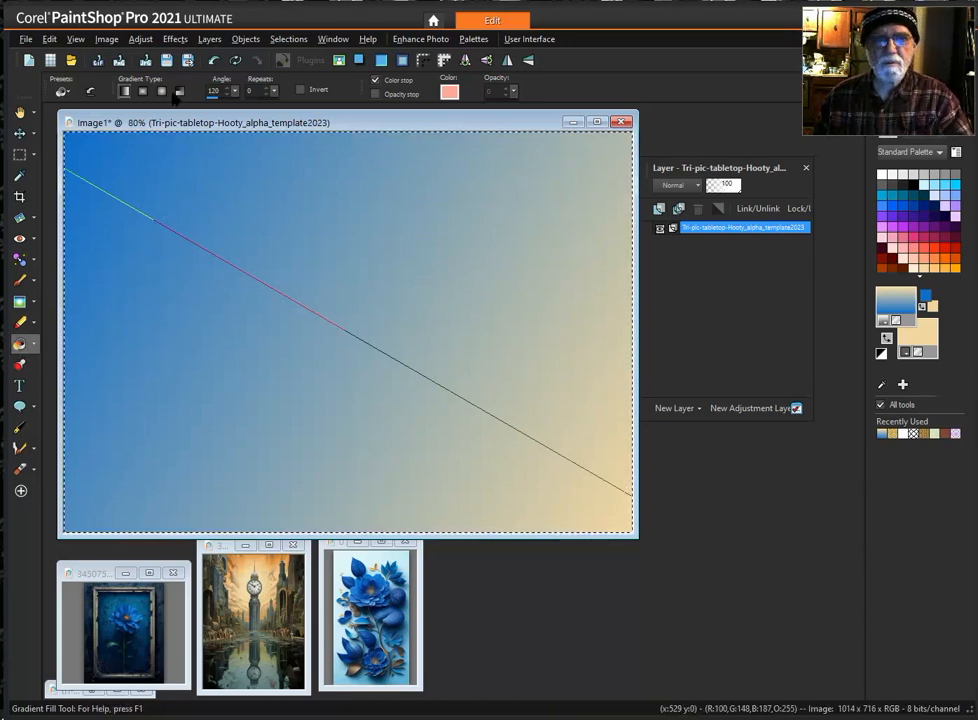
- Load the 02 Black fill selection from the alpha channels, replacing the current selection
click(286, 40)
mouse_move(322, 224)
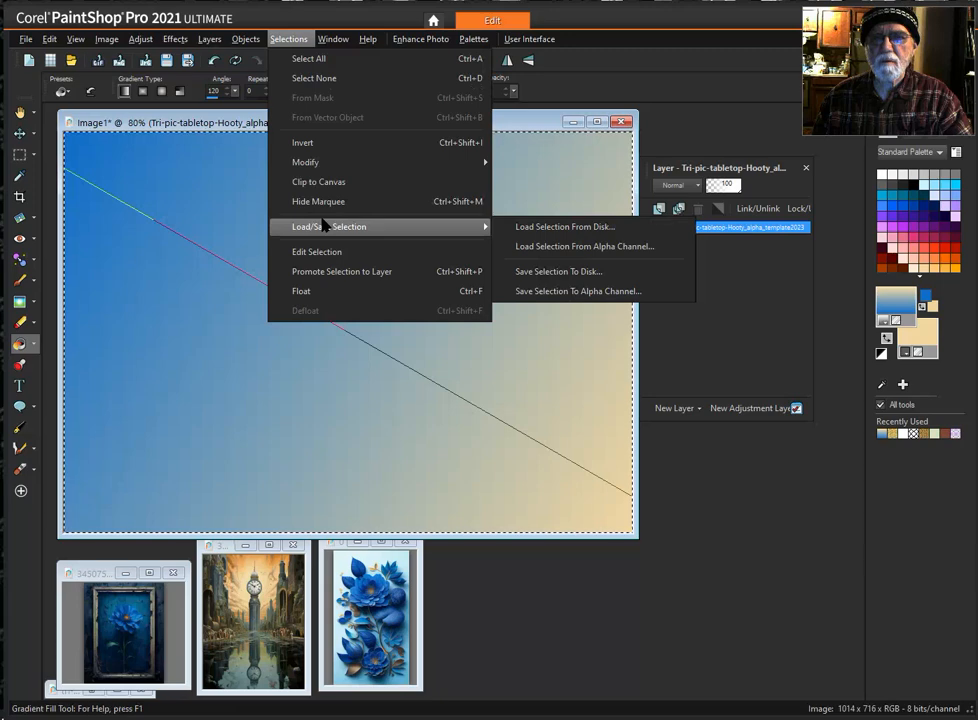
click(597, 248)
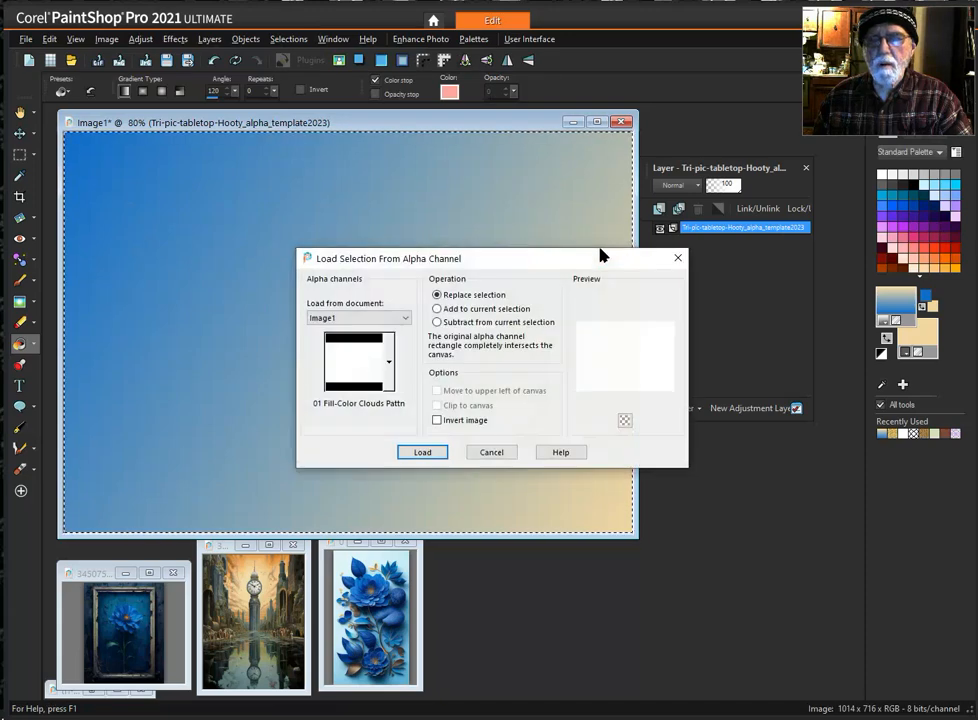
click(389, 362)
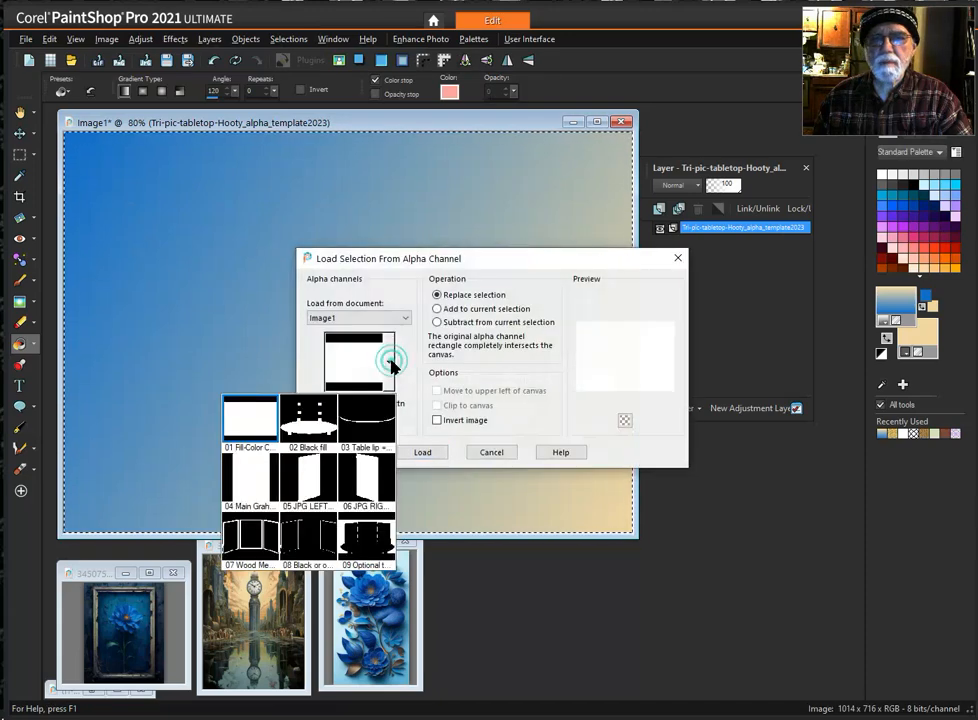
click(310, 411)
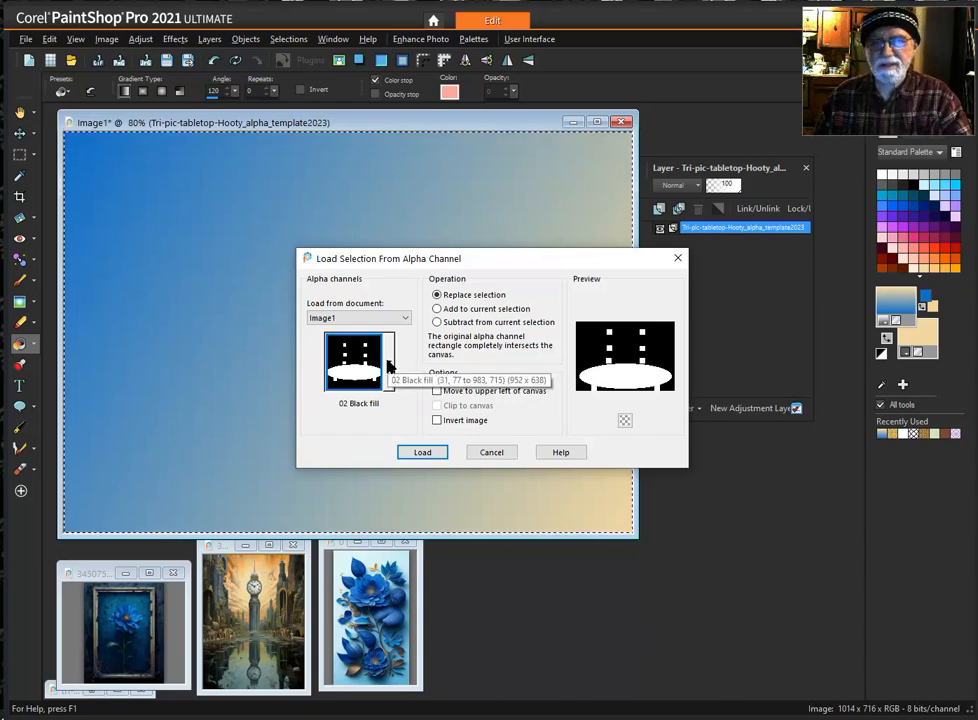
click(422, 454)
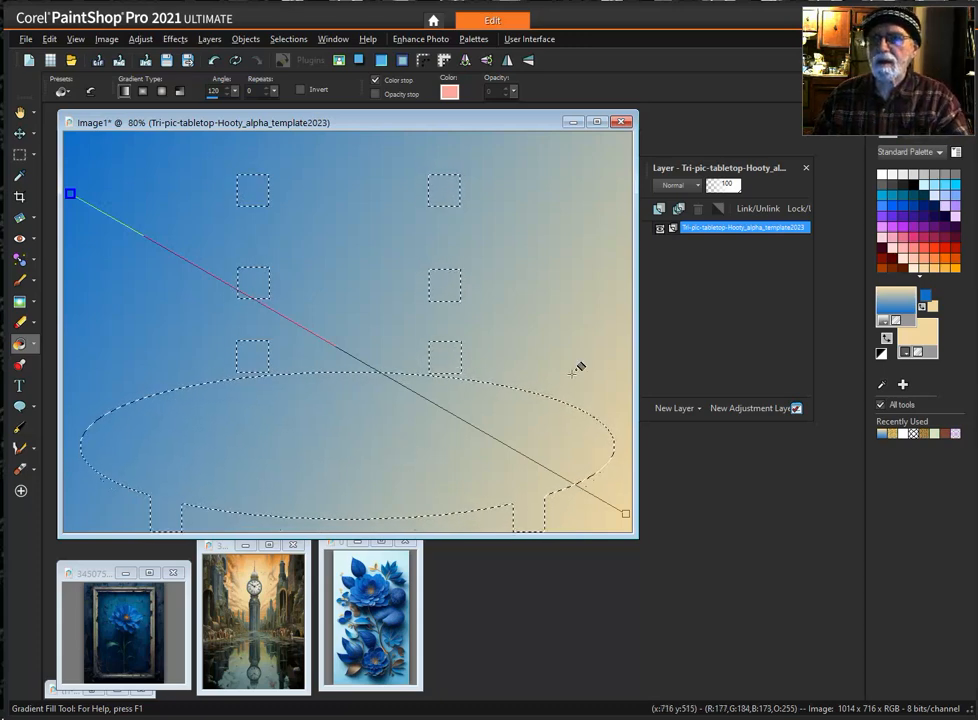
- Reset the materials to black and white and flood fill the tabletop and small squares selection with black
click(880, 355)
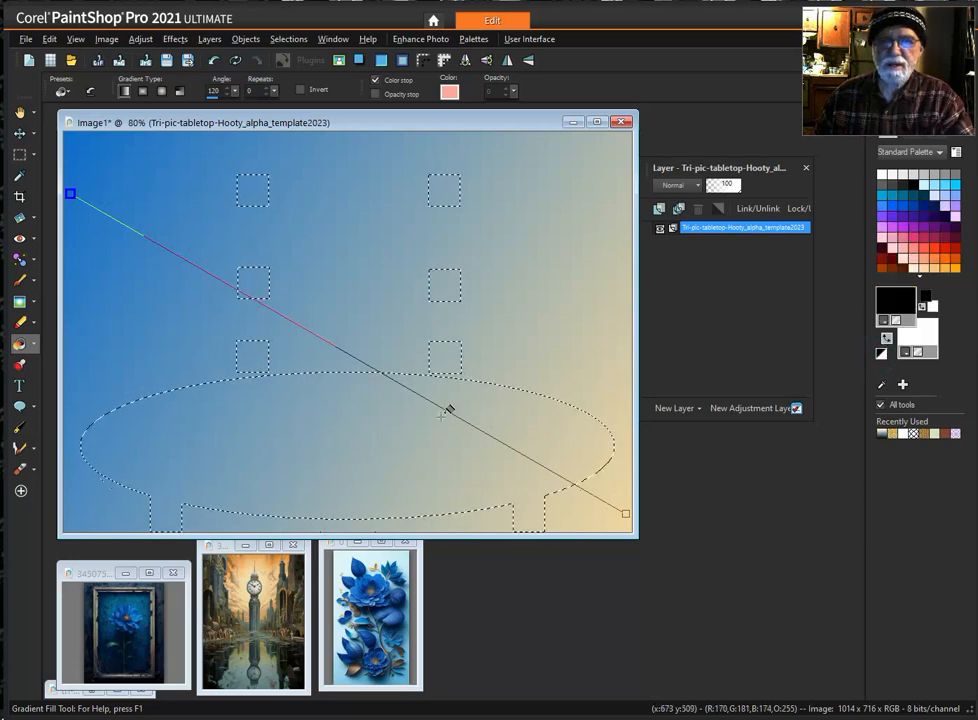
click(377, 422)
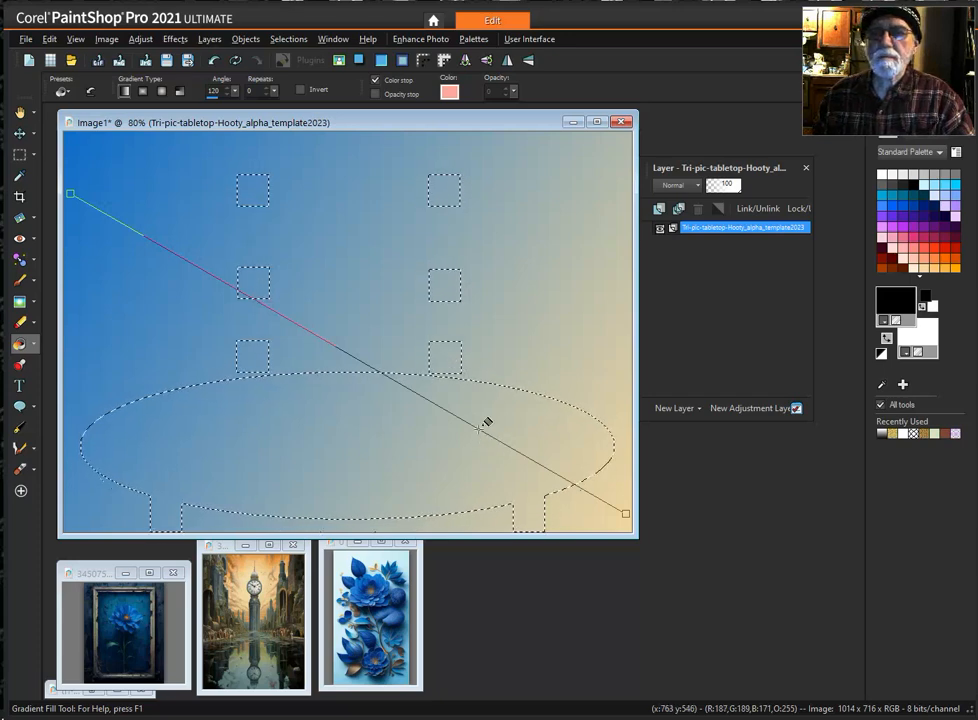
click(35, 346)
click(82, 343)
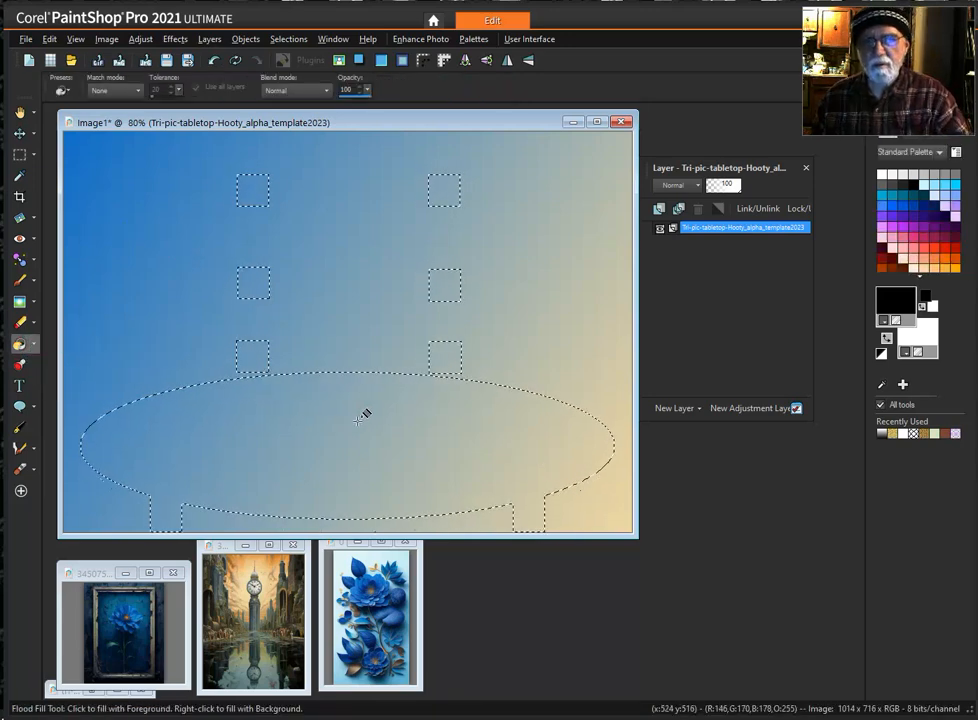
click(360, 418)
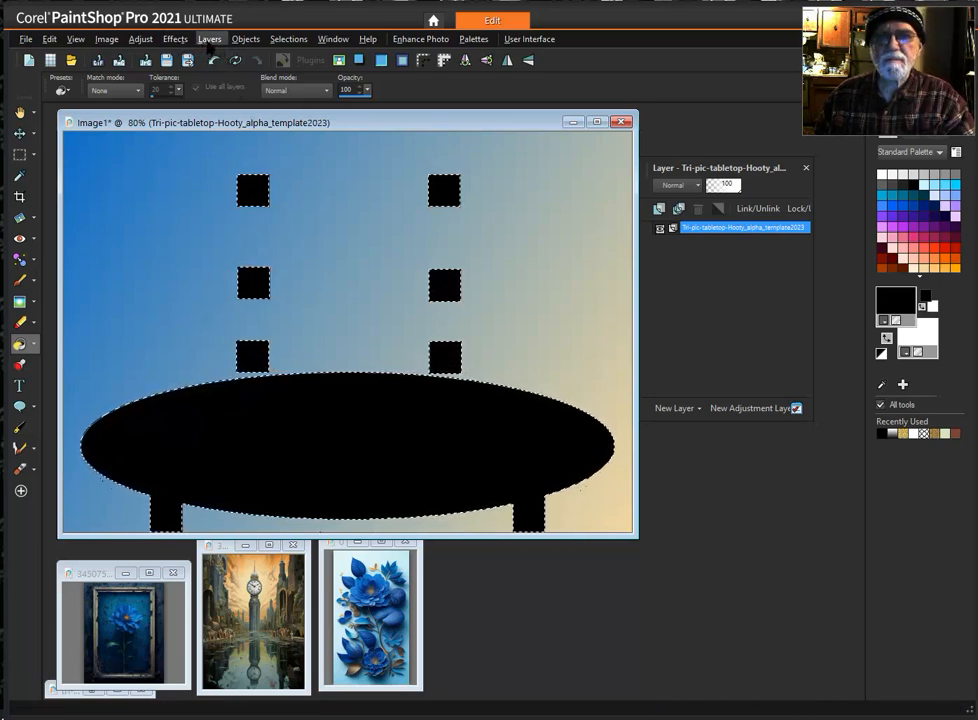
- Load the 03 Table lip = med gray selection from the alpha channels, replacing the current selection
click(288, 39)
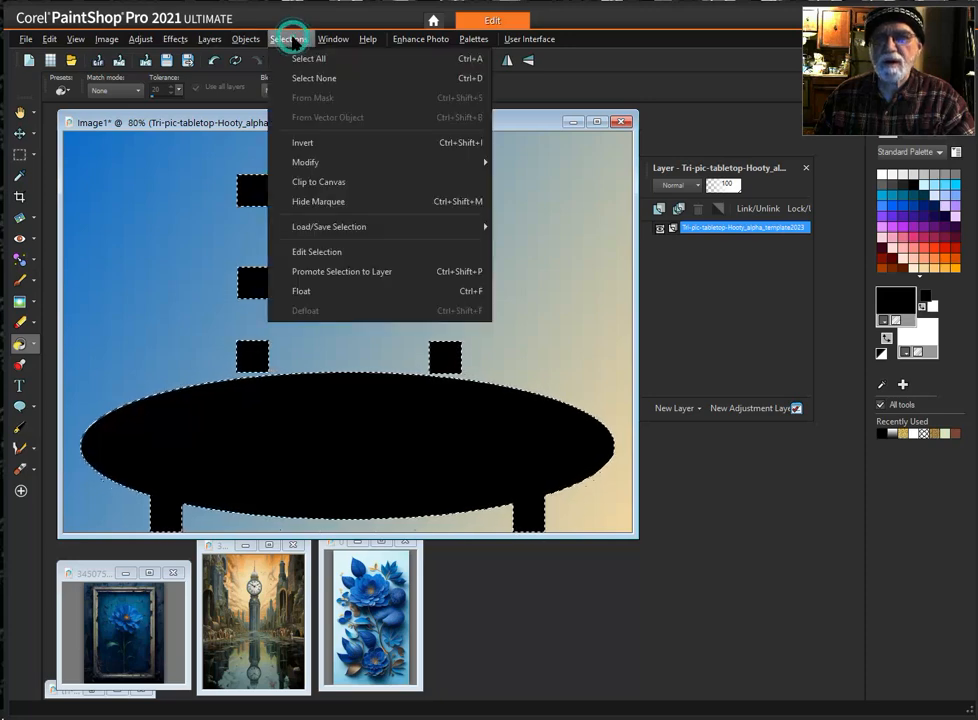
mouse_move(358, 236)
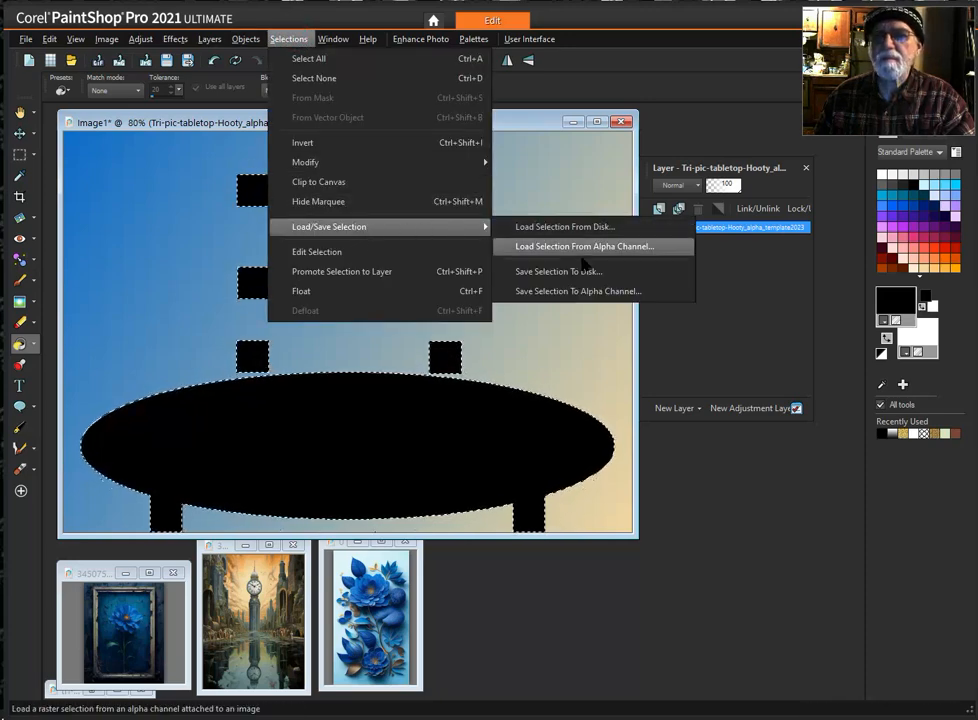
click(614, 250)
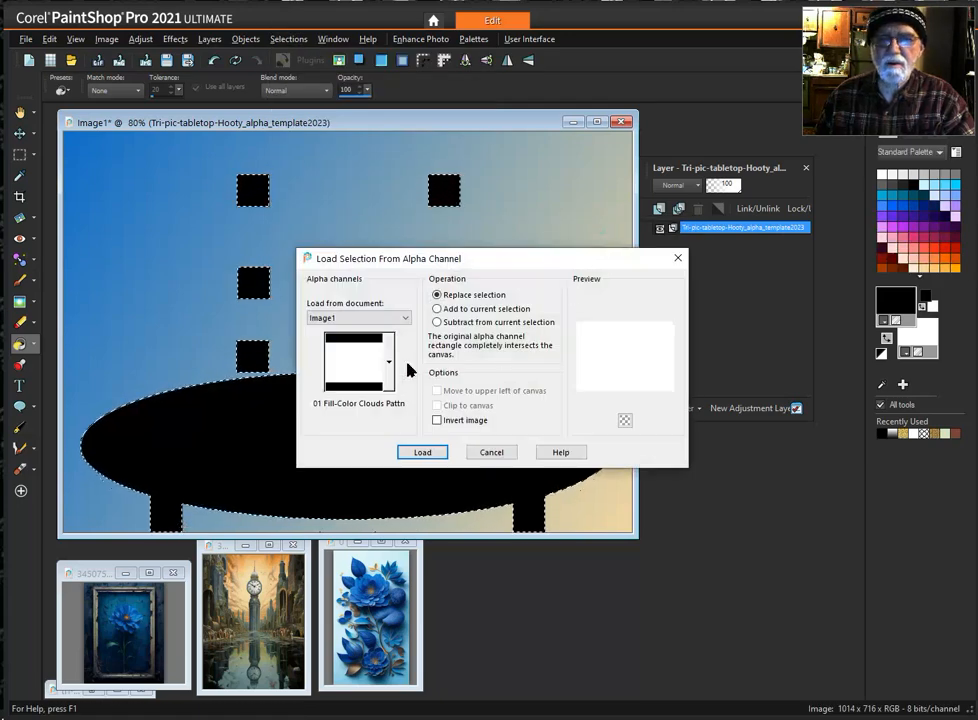
click(391, 361)
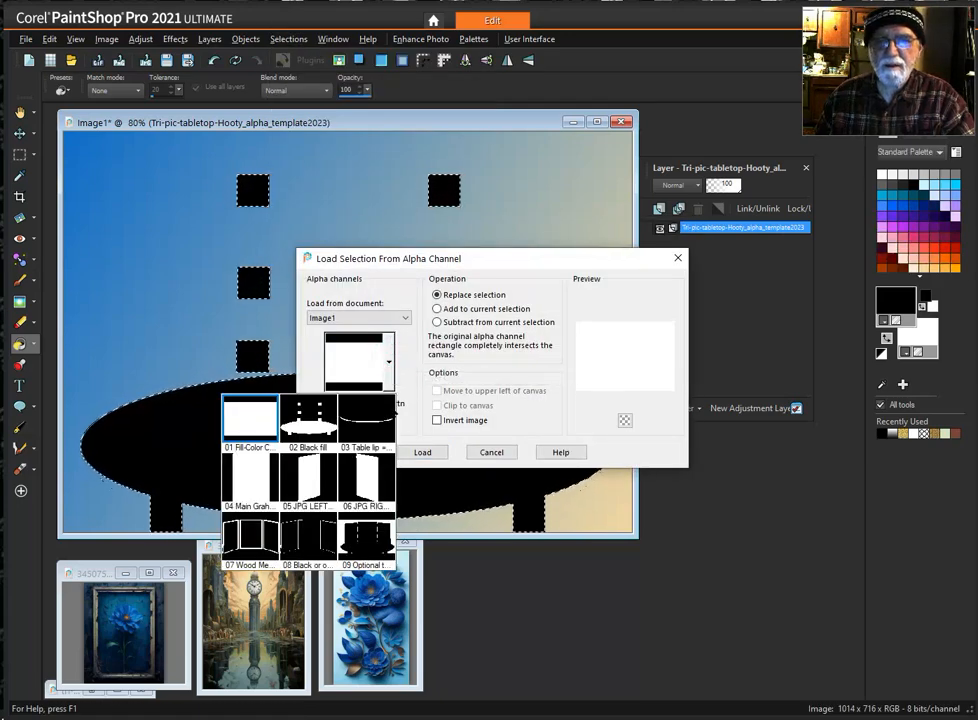
click(371, 419)
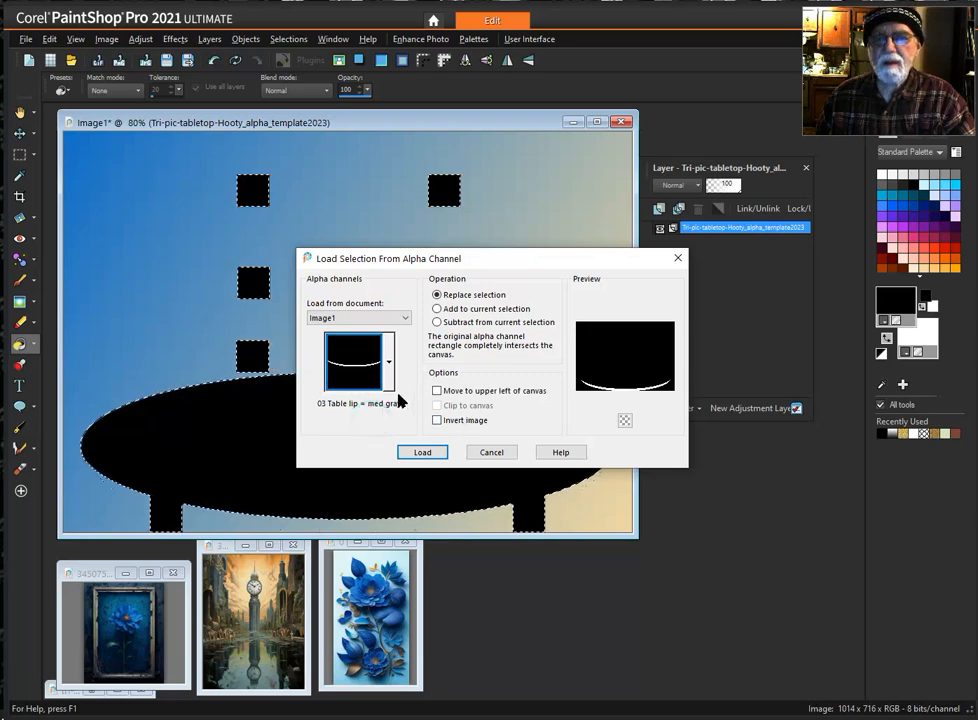
click(420, 453)
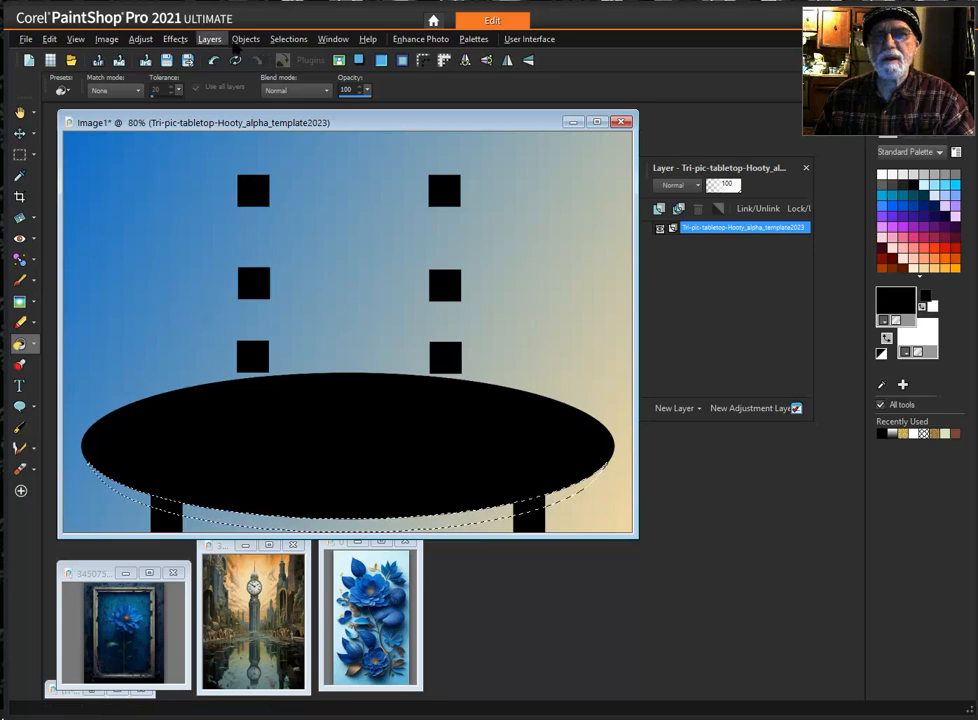
- Reload the table lip selection from the alpha channels with the replace option
click(289, 40)
mouse_move(327, 226)
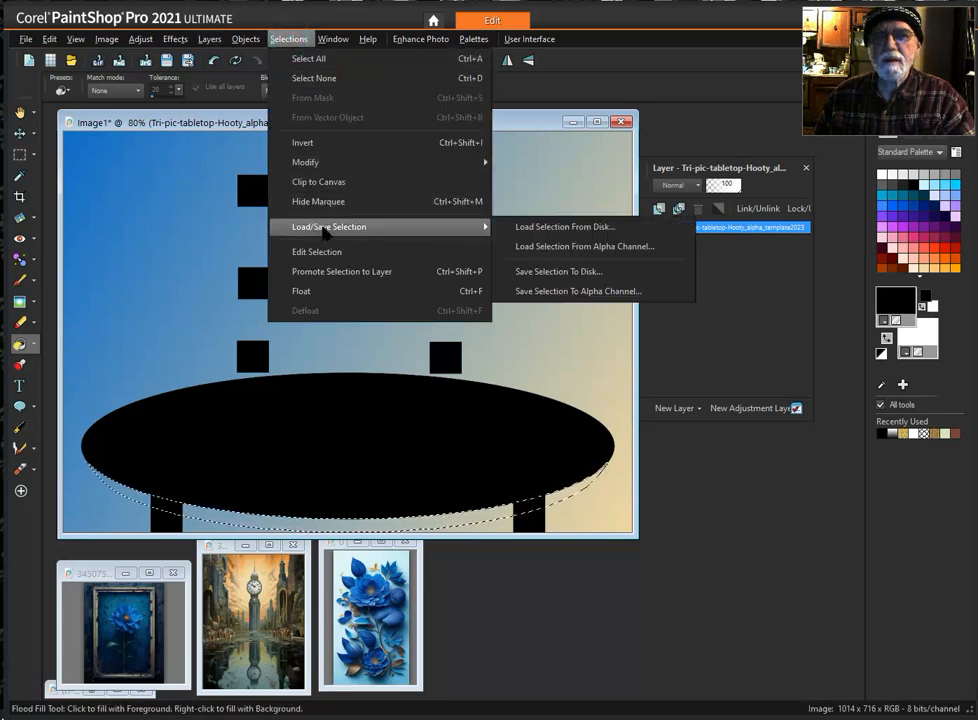
click(572, 247)
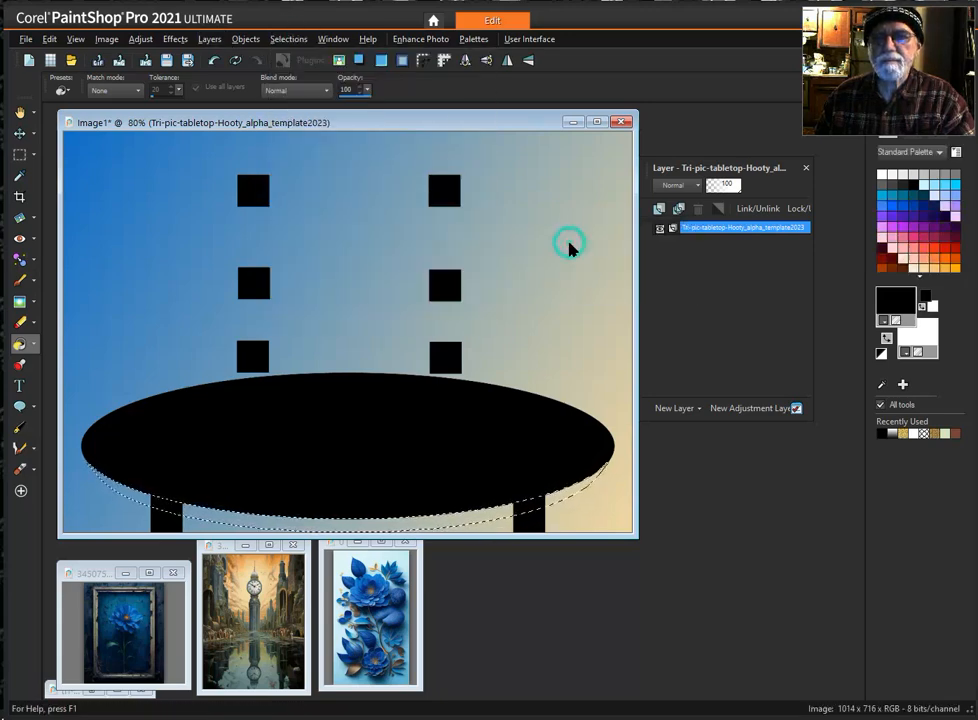
click(392, 362)
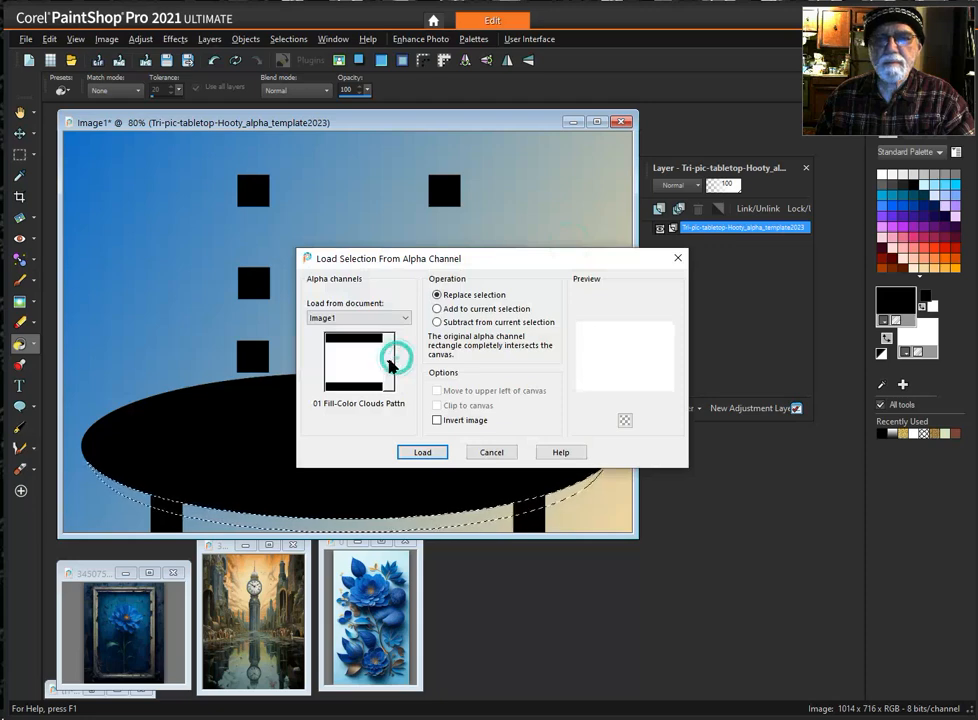
click(370, 420)
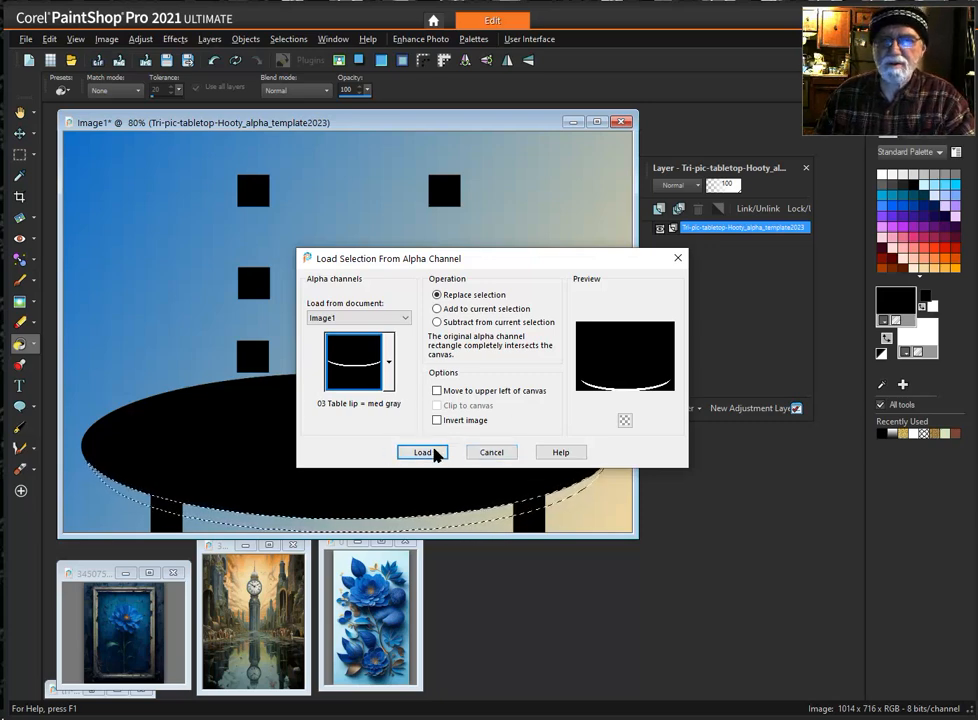
click(430, 453)
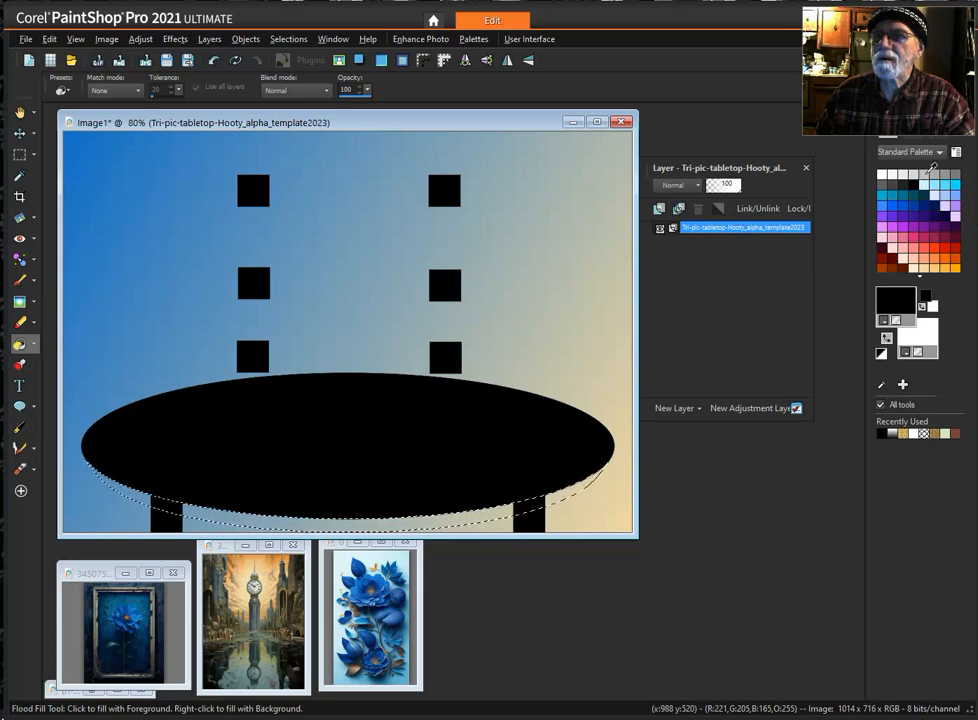
- Set the foreground color to light gray and flood fill the table lip selection with it
click(923, 174)
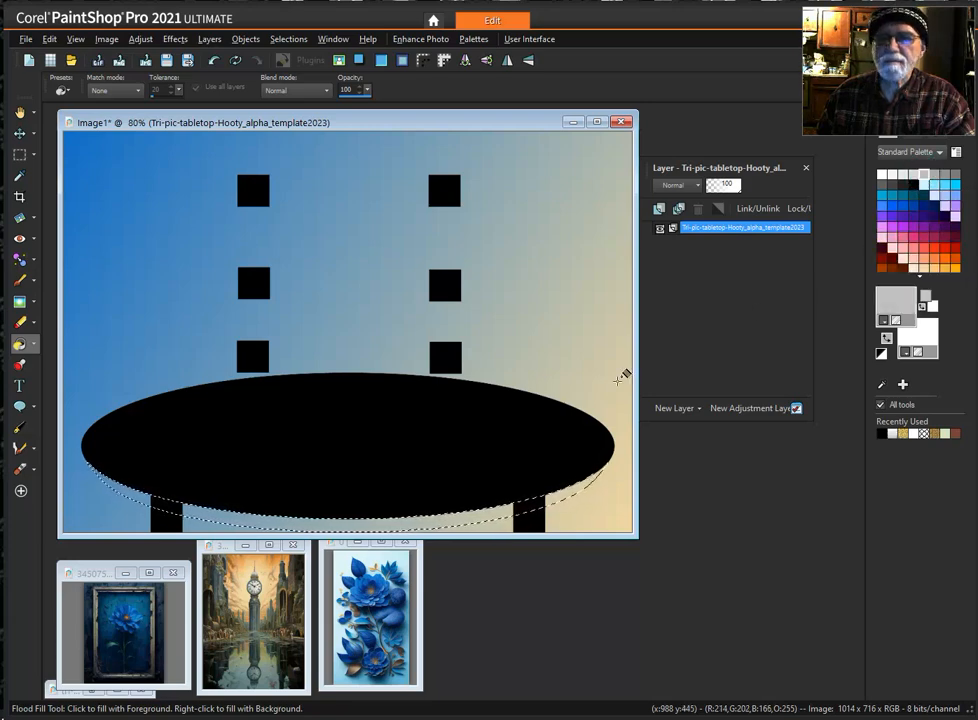
click(516, 508)
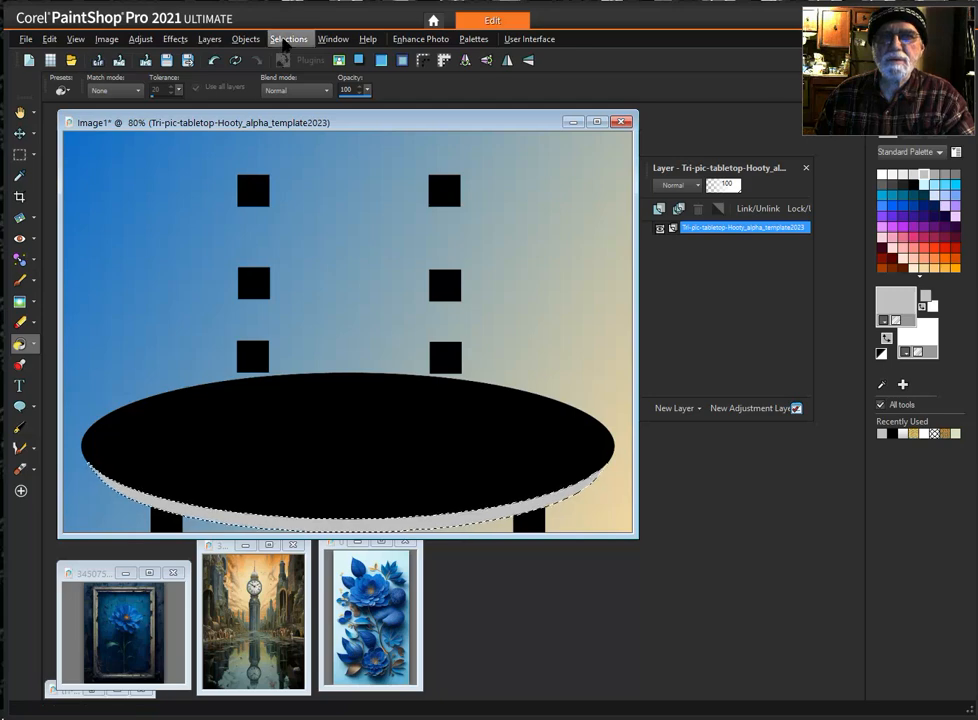
- Load the 04 Main Grahic jpg selection from the alpha channels, replacing the table lip selection
click(287, 40)
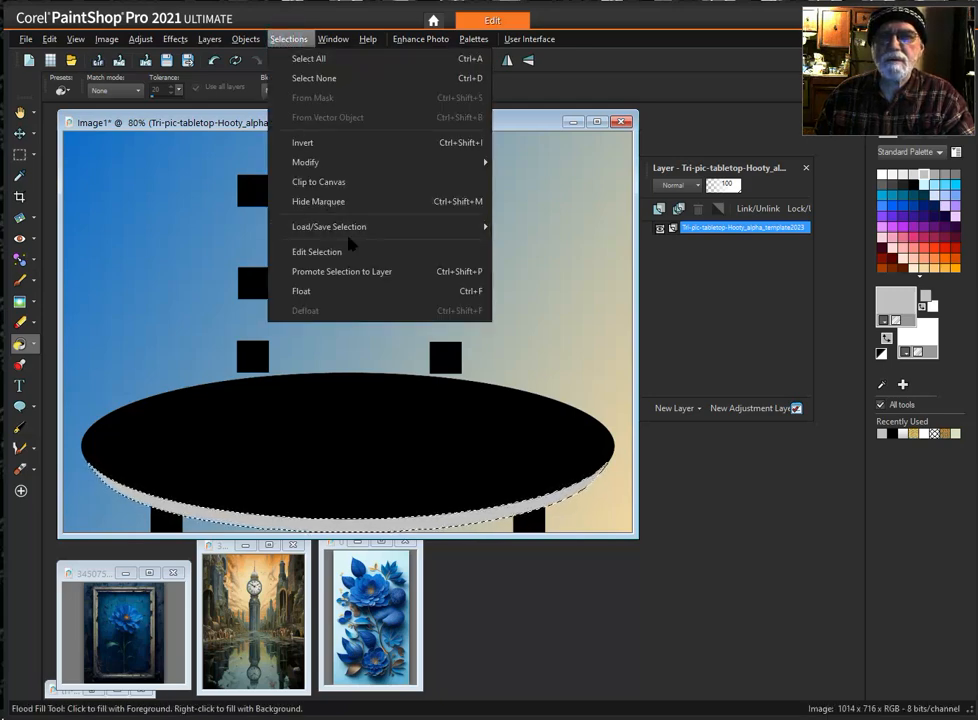
mouse_move(355, 232)
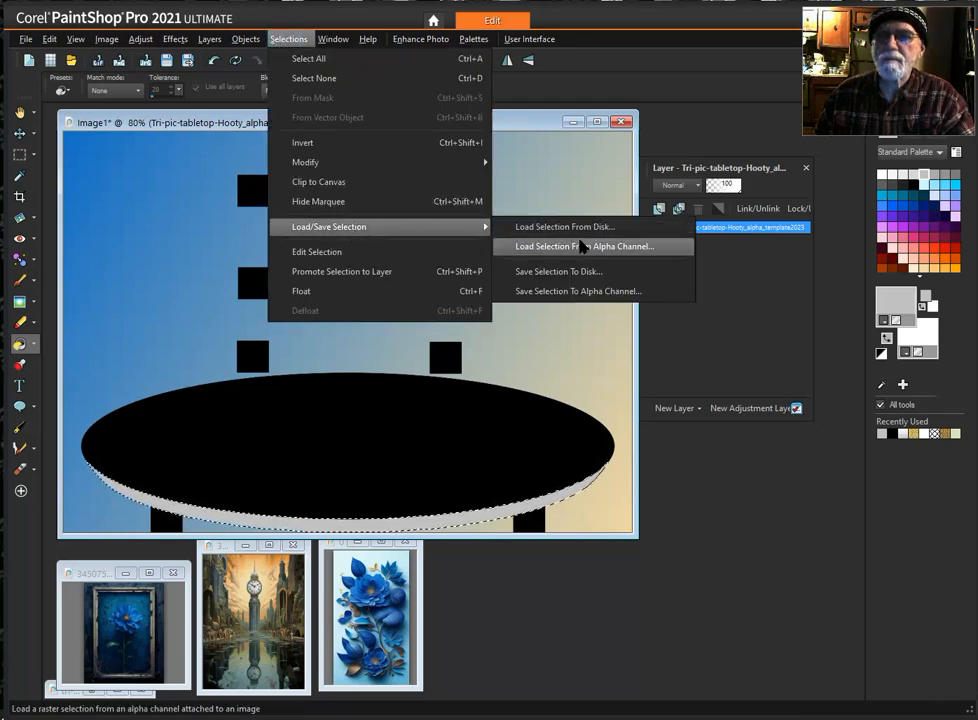
click(576, 246)
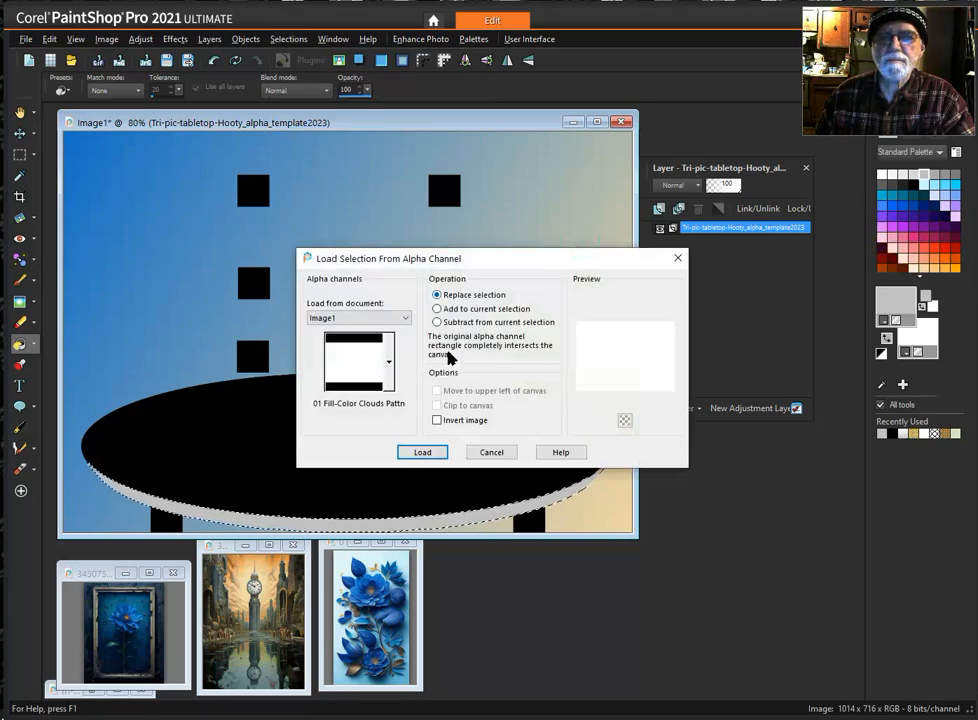
click(389, 356)
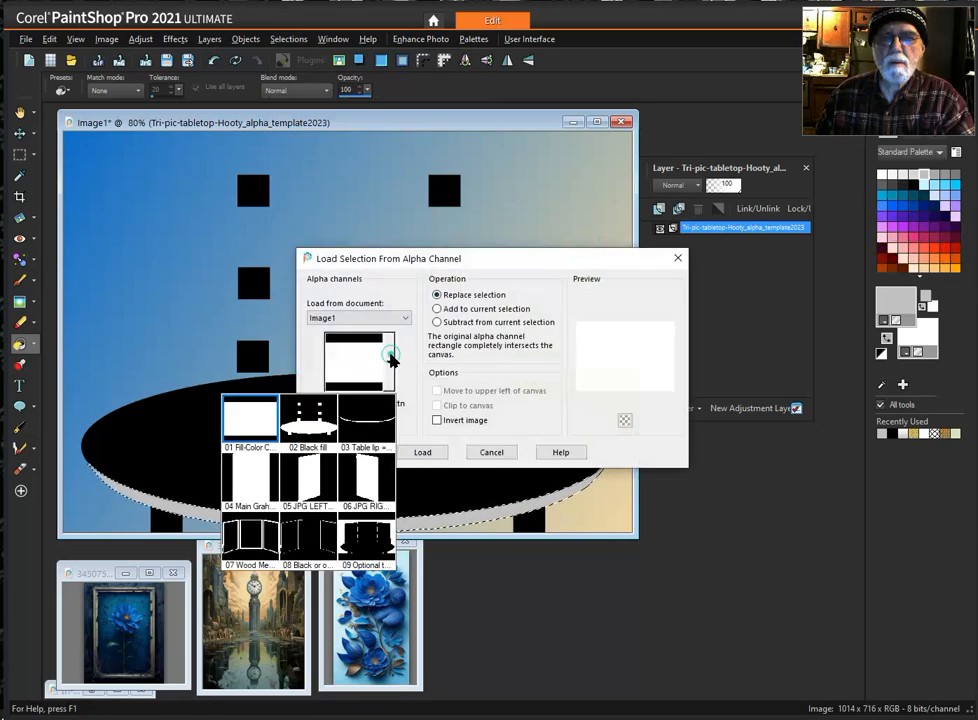
click(251, 476)
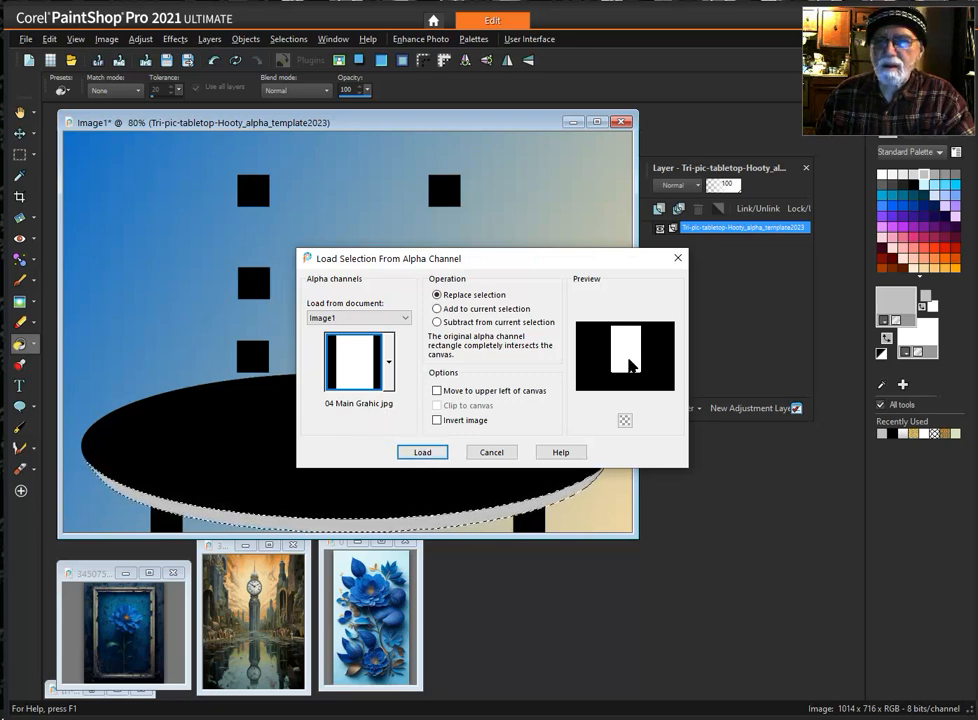
click(426, 455)
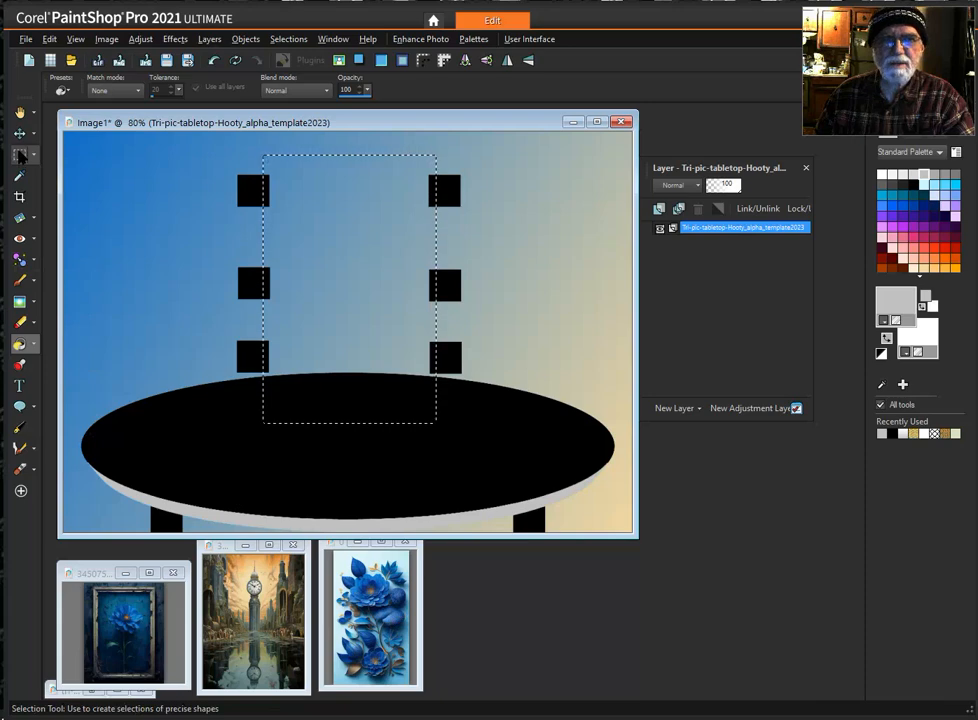
- Copy the clock tower picture and paste it into the main graphic selection of the tabletop image
click(20, 134)
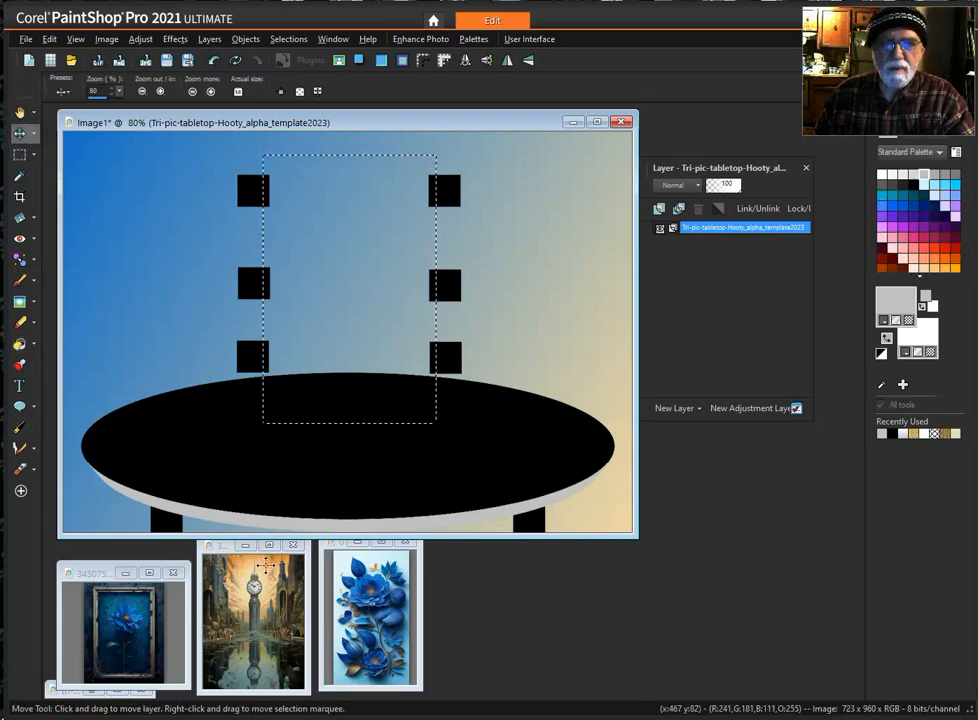
click(228, 556)
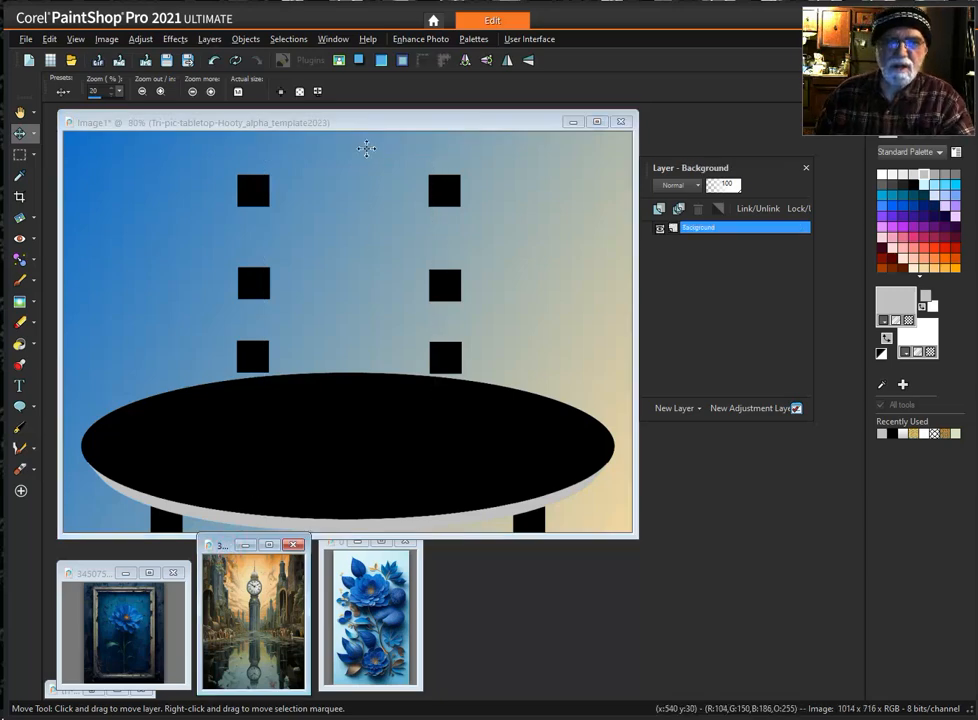
click(362, 129)
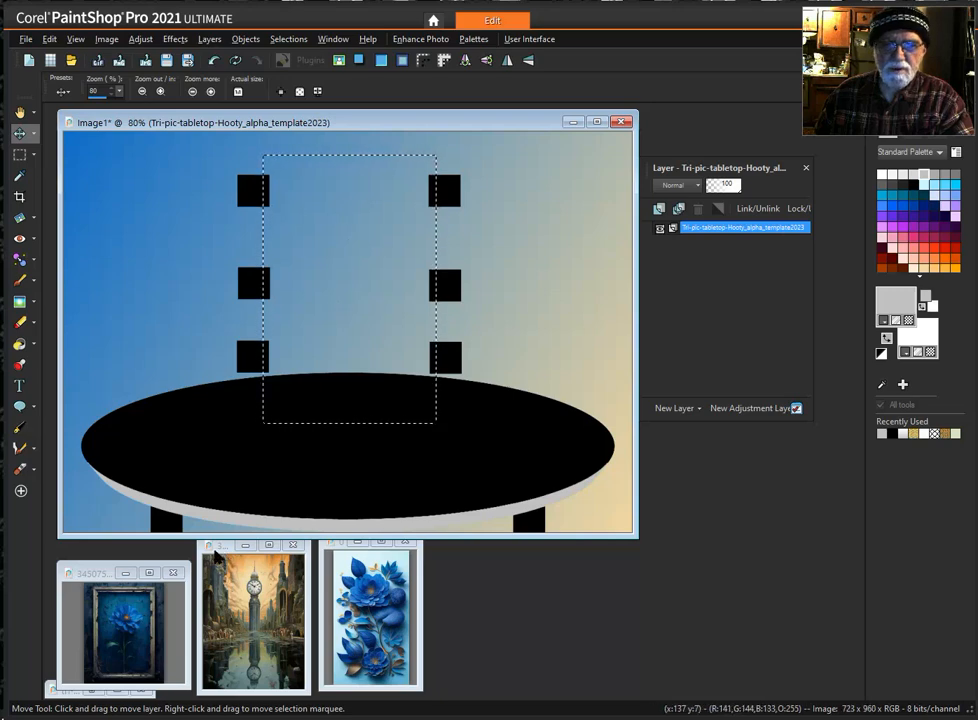
click(226, 548)
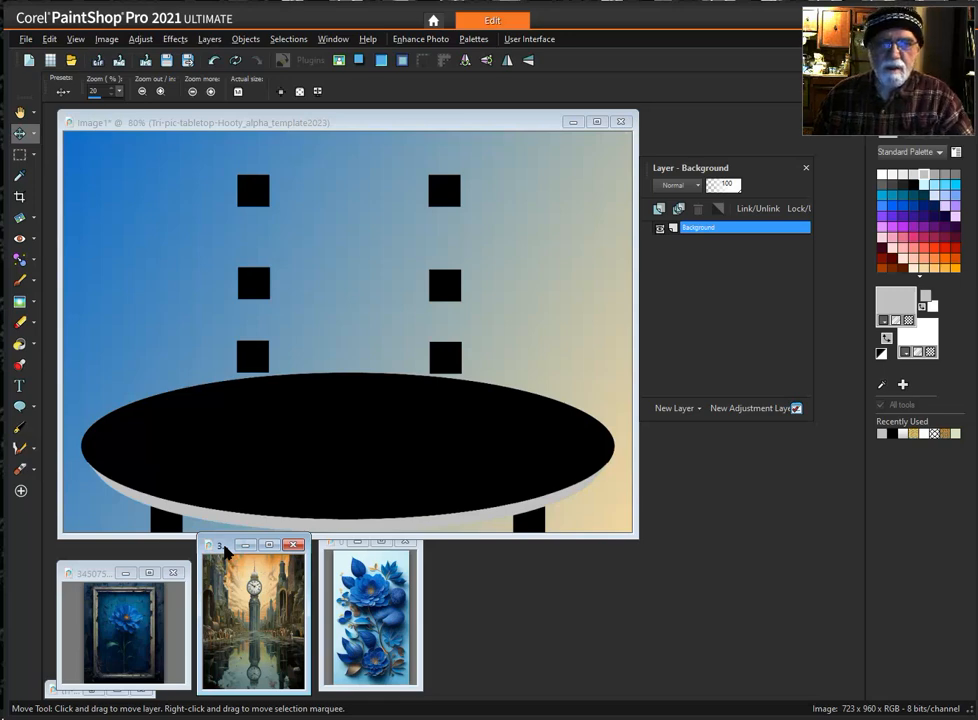
right_click(226, 548)
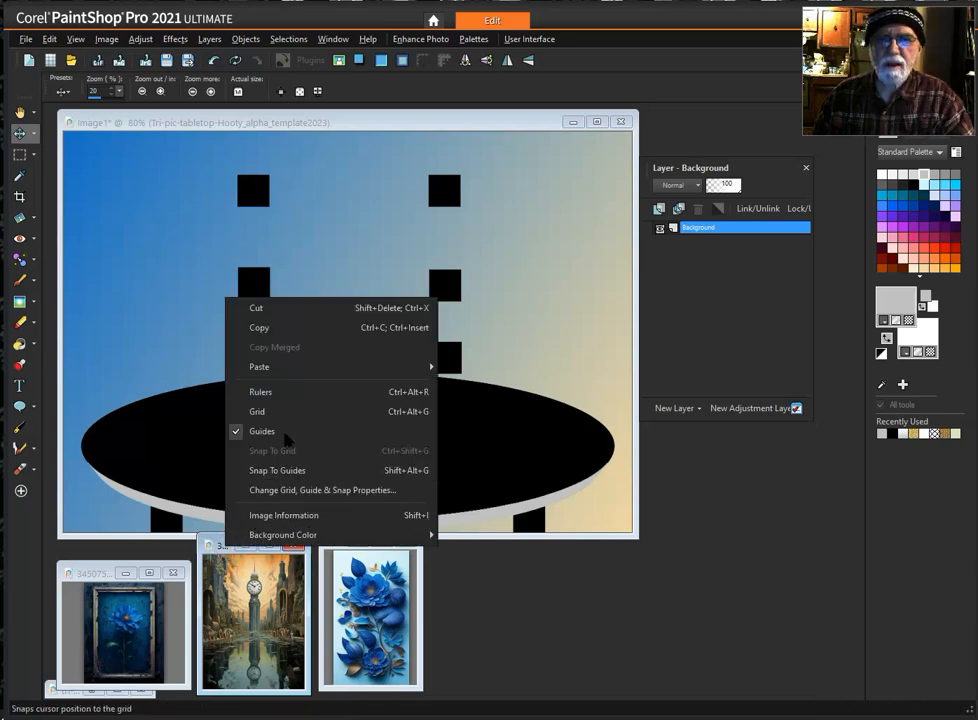
click(283, 327)
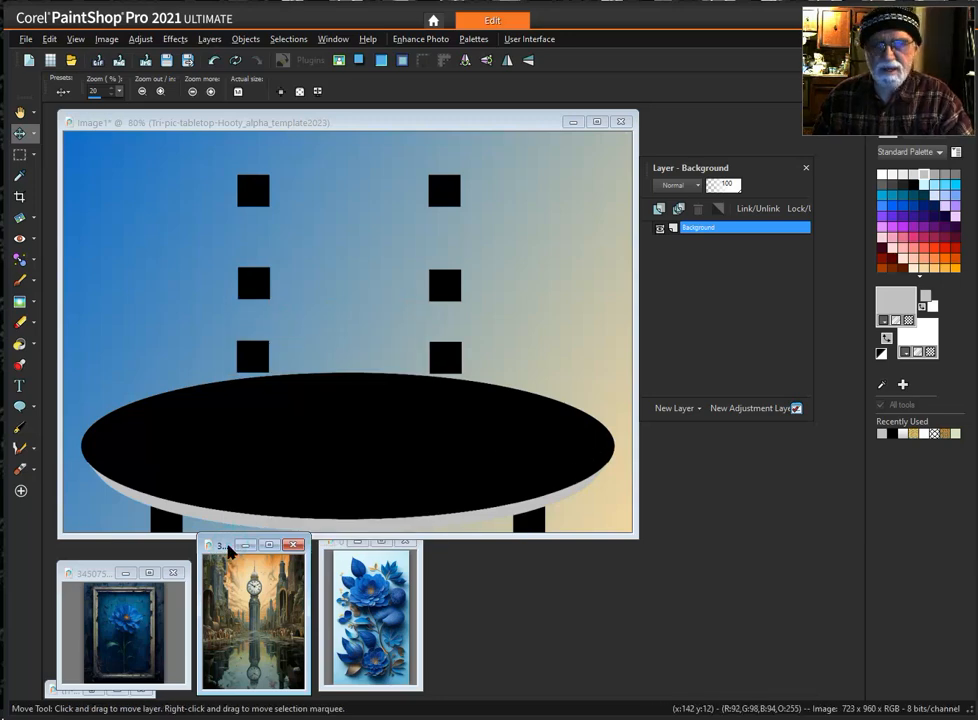
click(370, 123)
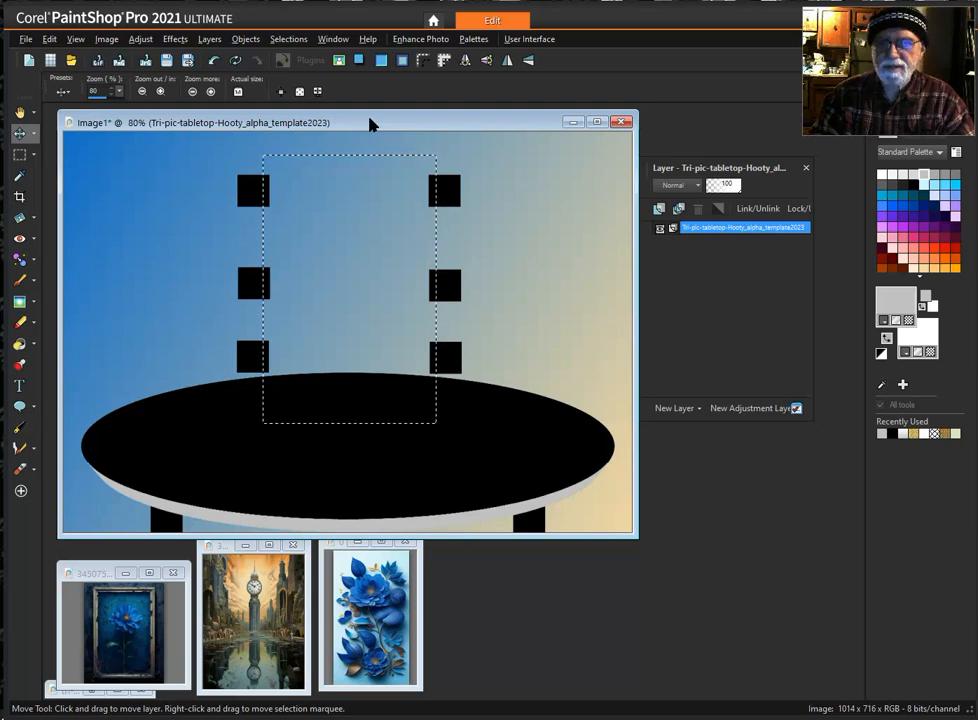
key(ctrl+shift+l)
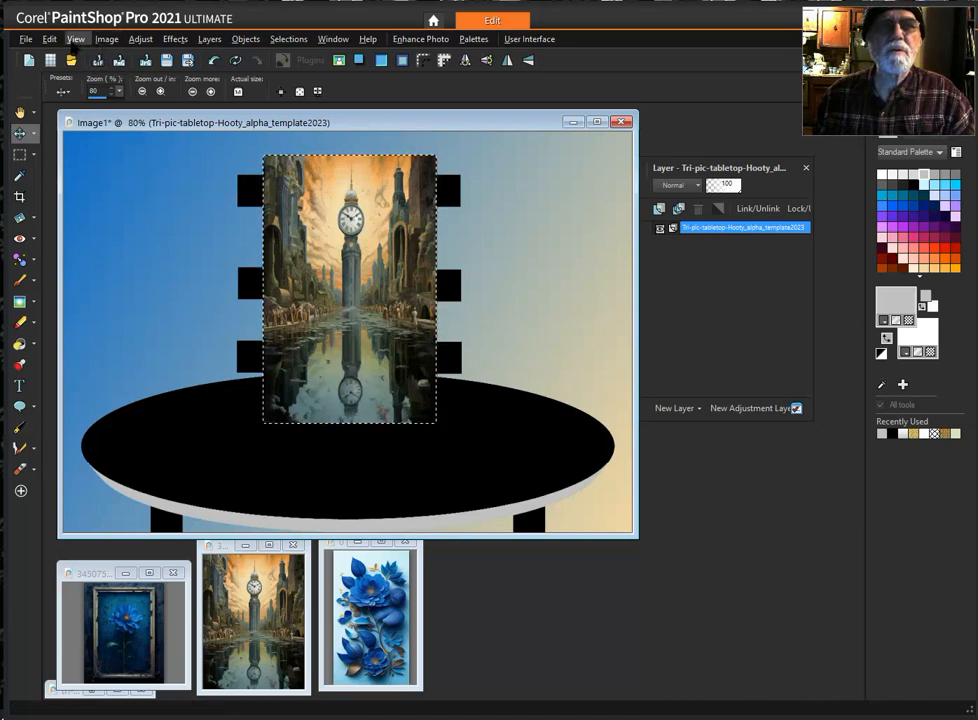
click(49, 40)
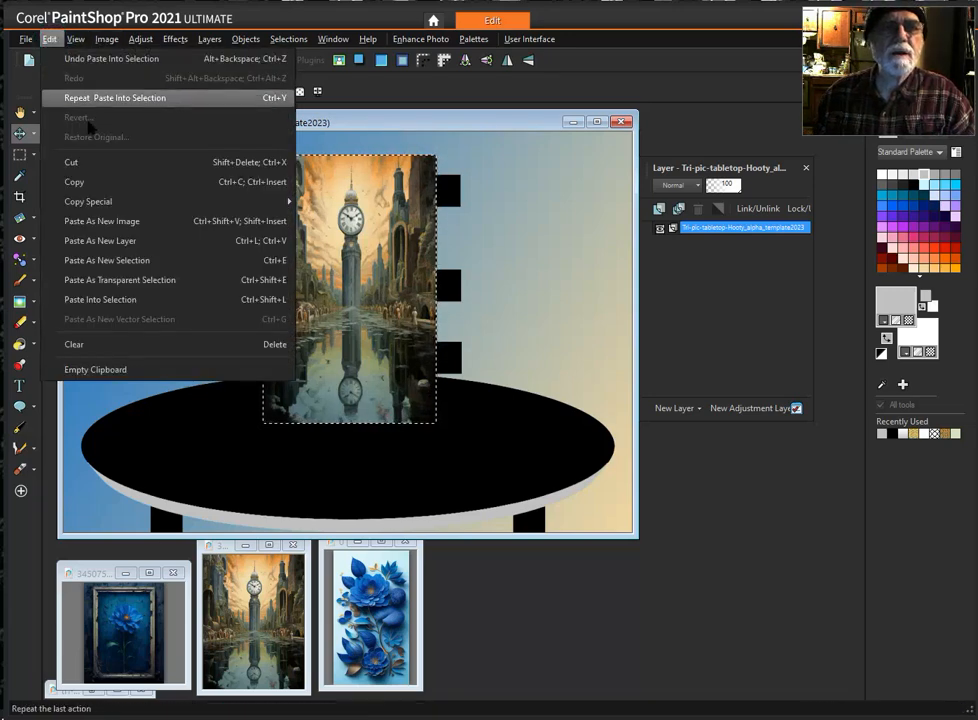
mouse_move(141, 211)
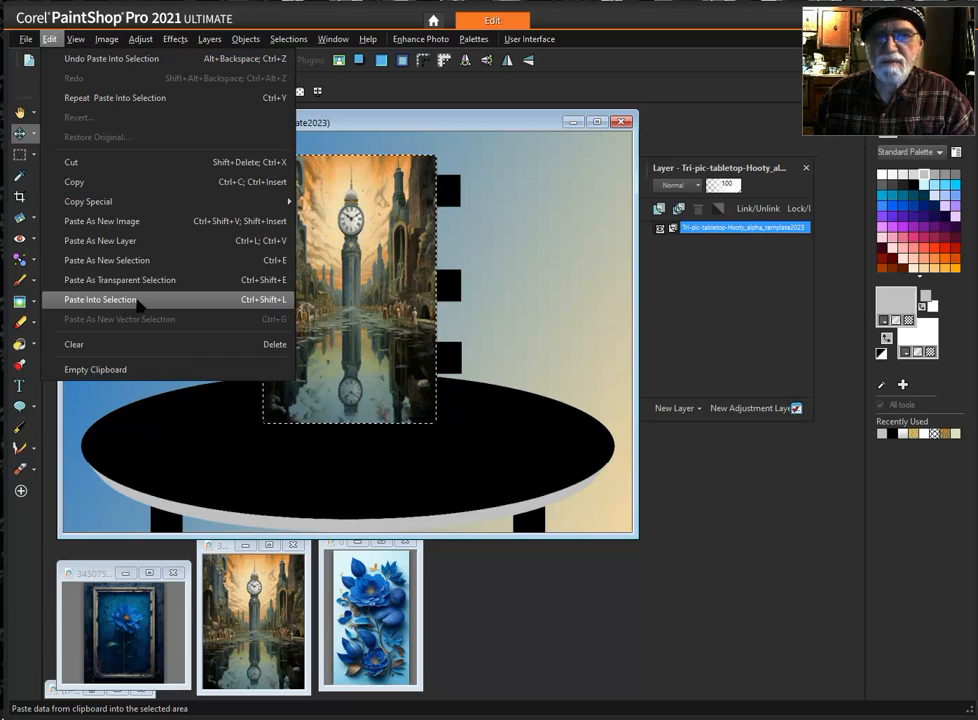
click(493, 121)
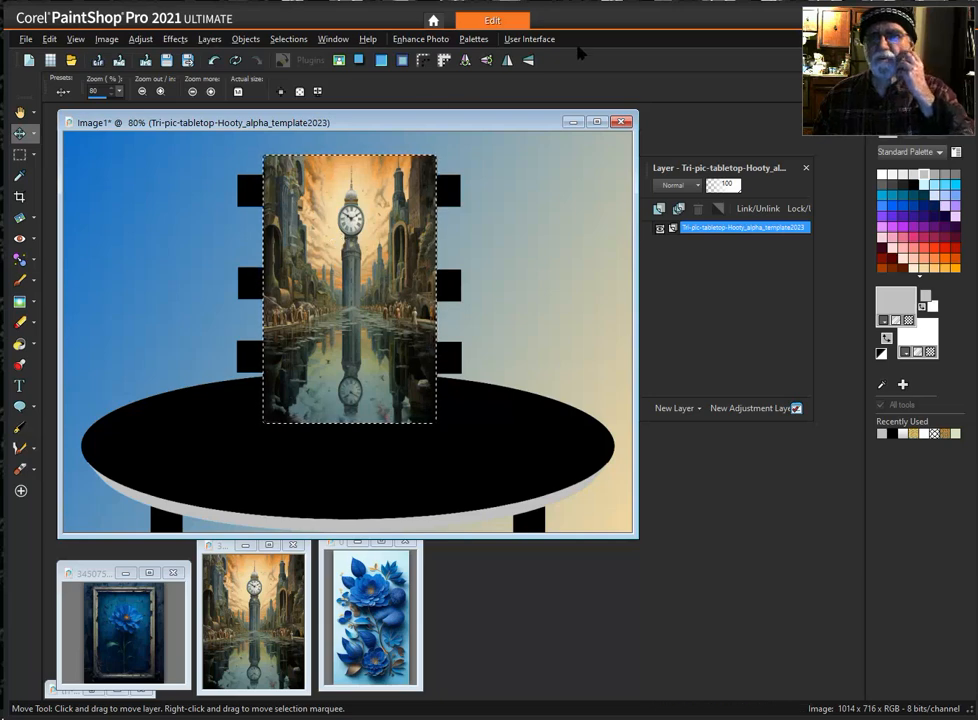
- Try One Step Photo Fix on the tabletop image and undo it
click(421, 40)
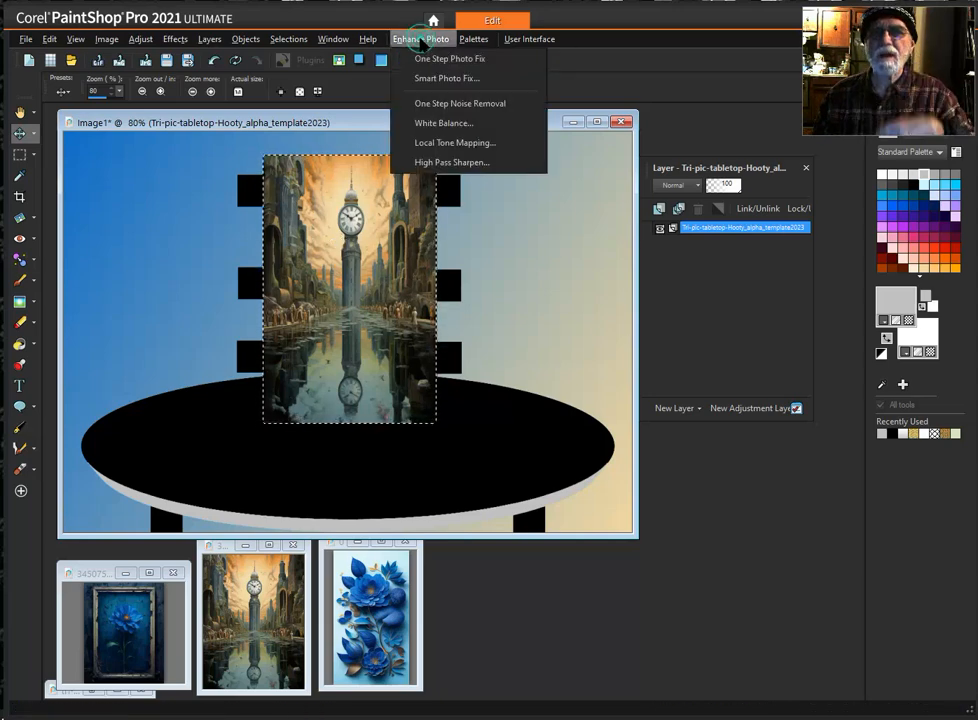
click(451, 60)
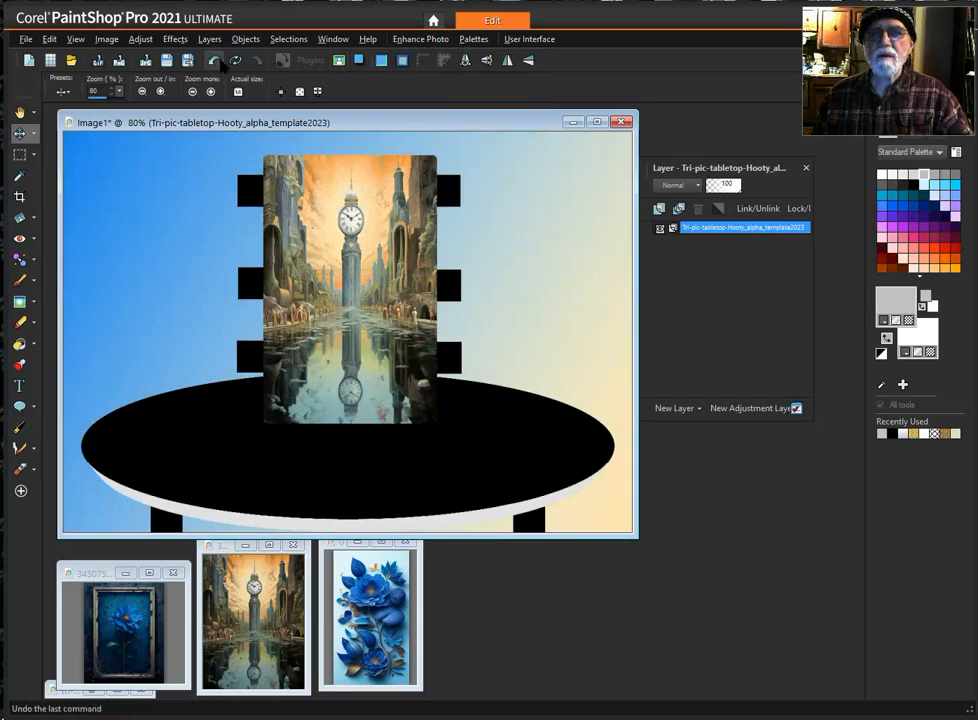
click(213, 60)
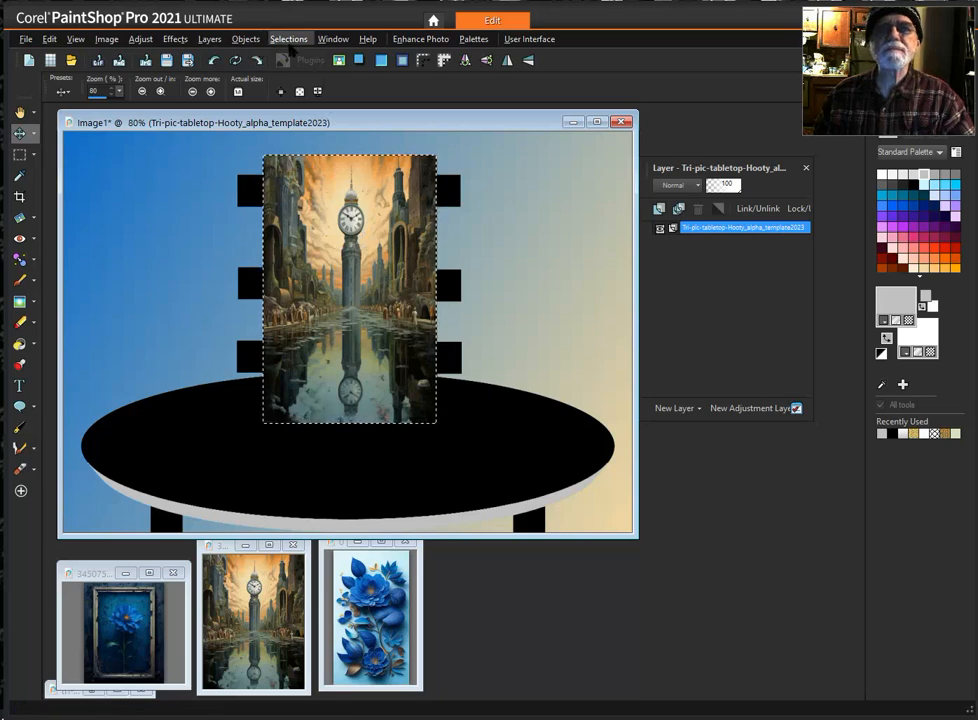
- Load the 05 JPG LEFT-FLOWRS ?? selection from the alpha channels, replacing the main graphic selection
click(287, 39)
mouse_move(360, 225)
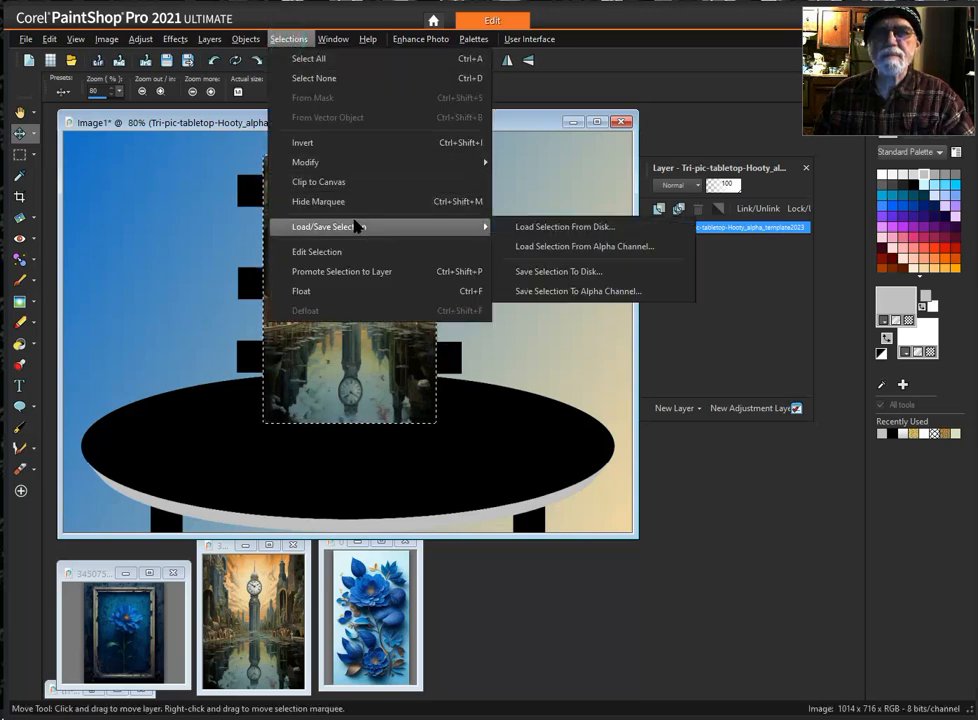
click(610, 250)
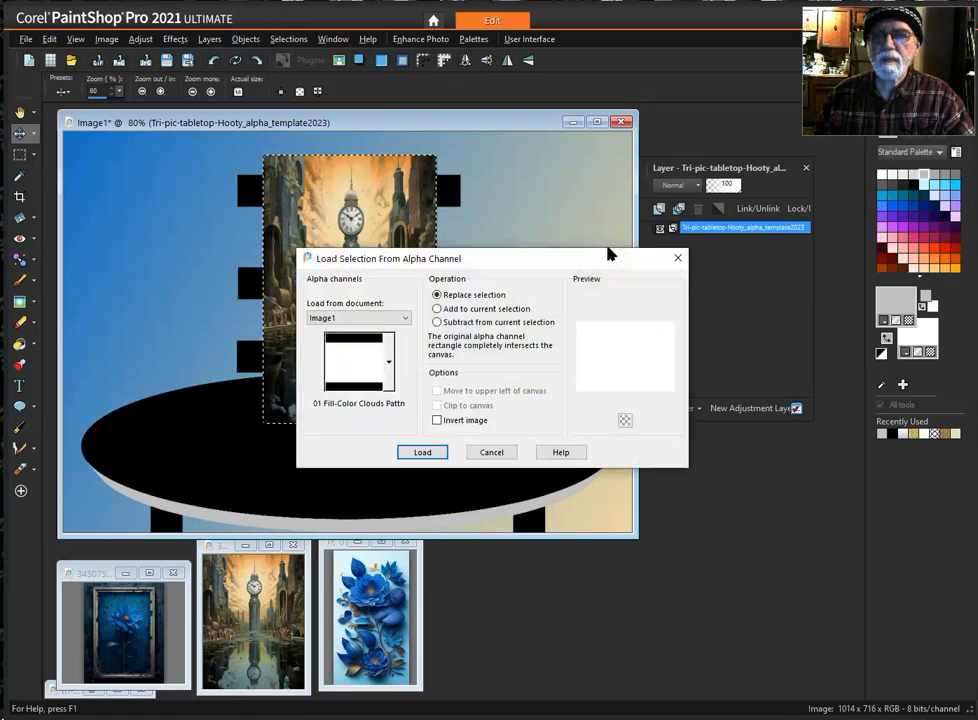
click(390, 360)
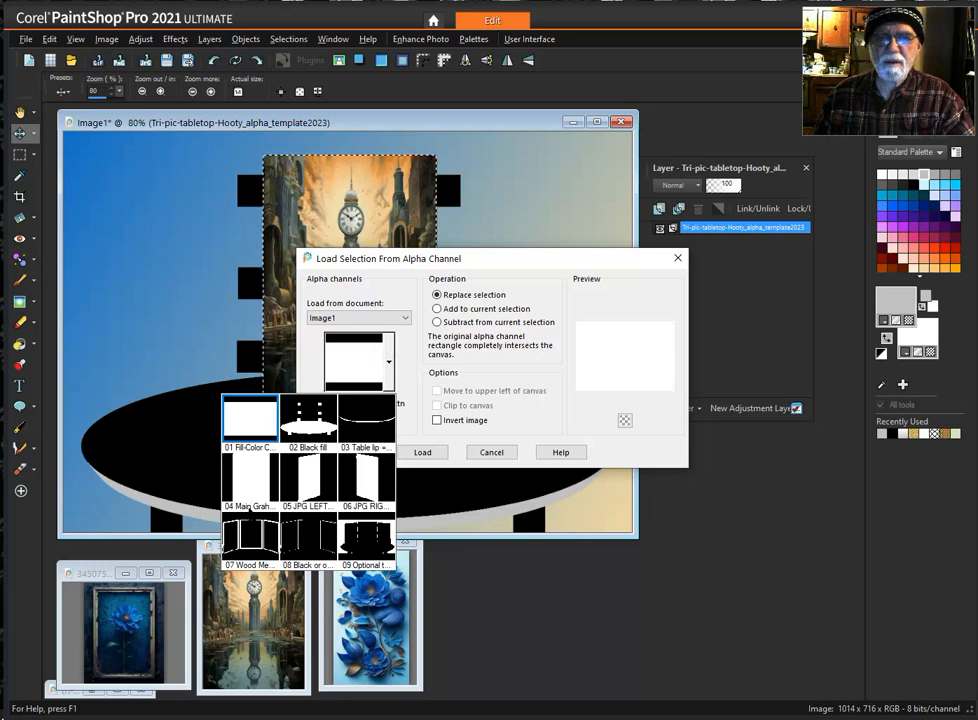
click(313, 483)
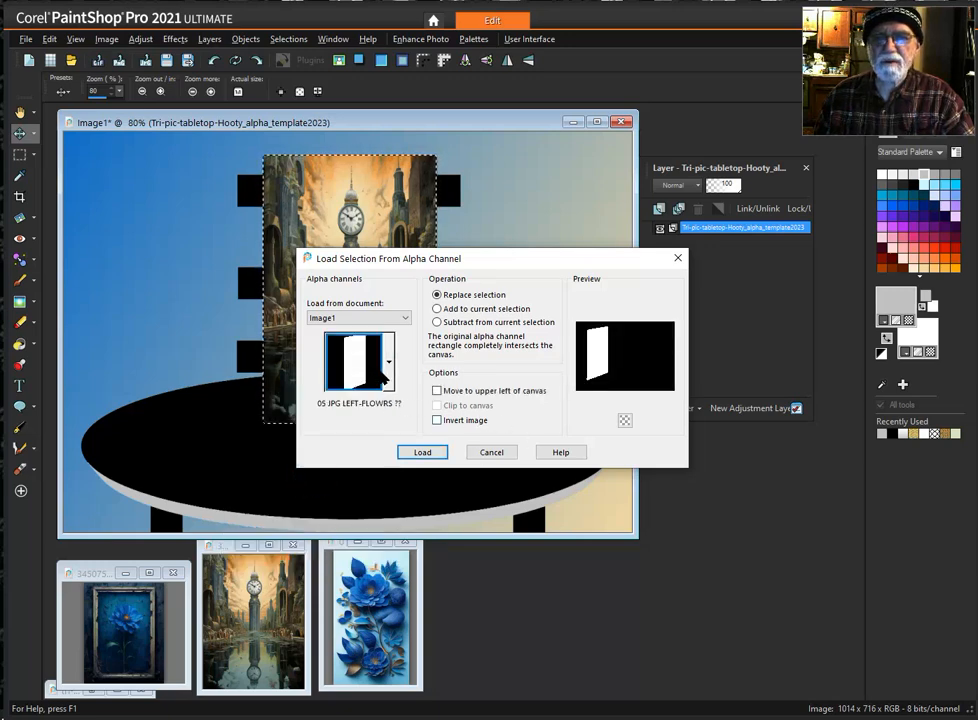
click(423, 453)
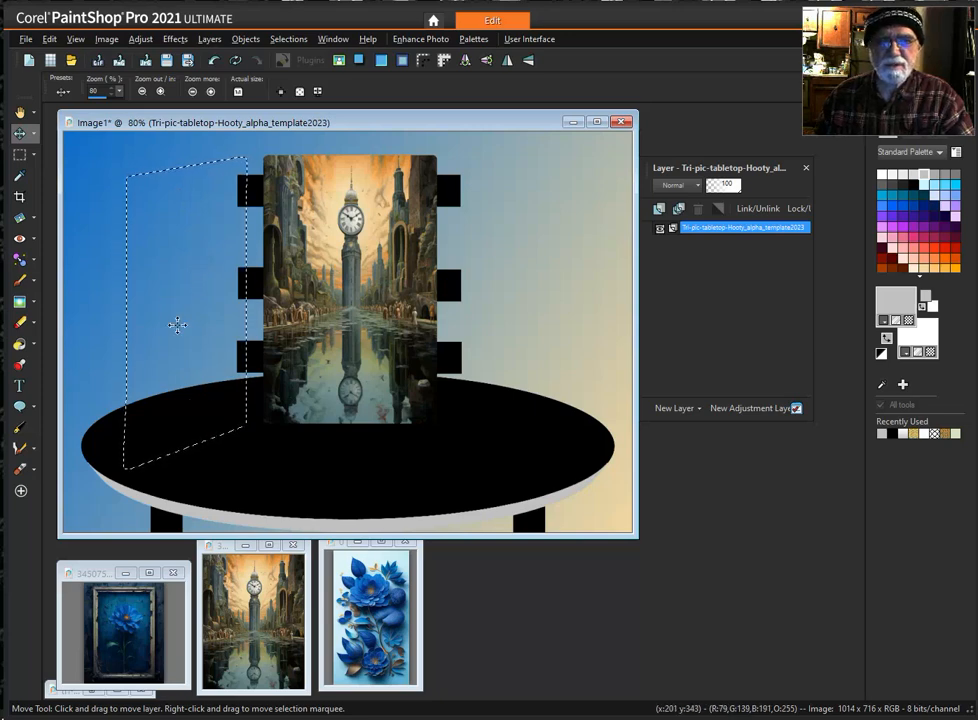
- Select the rectangular area inside the frame of the single blue flower picture and copy it
scroll(296, 438, up, 1)
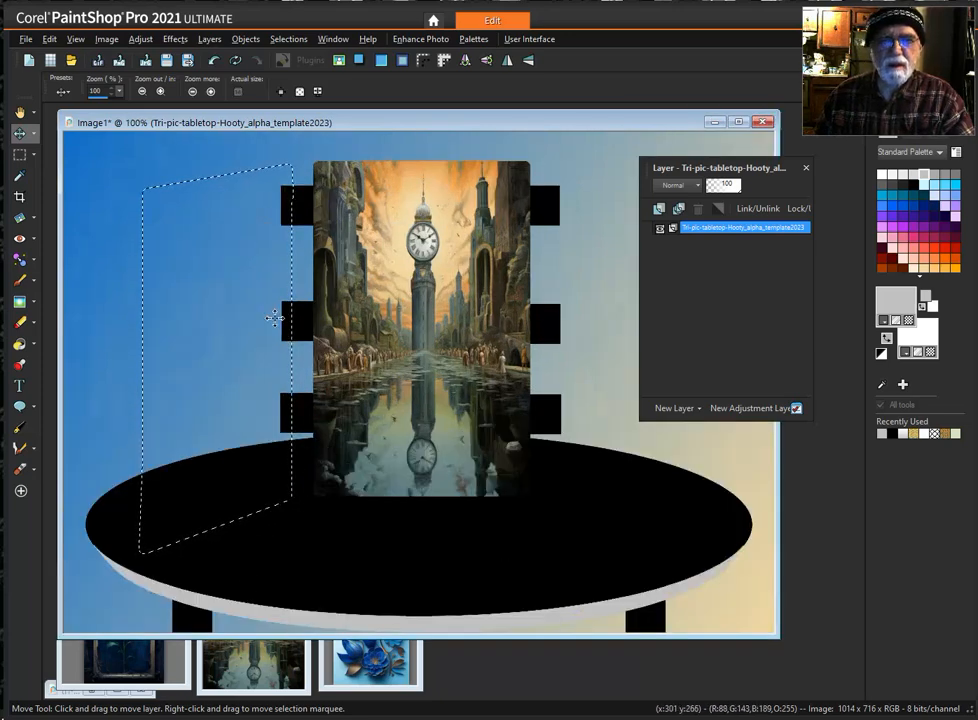
scroll(274, 318, down, 2)
click(93, 574)
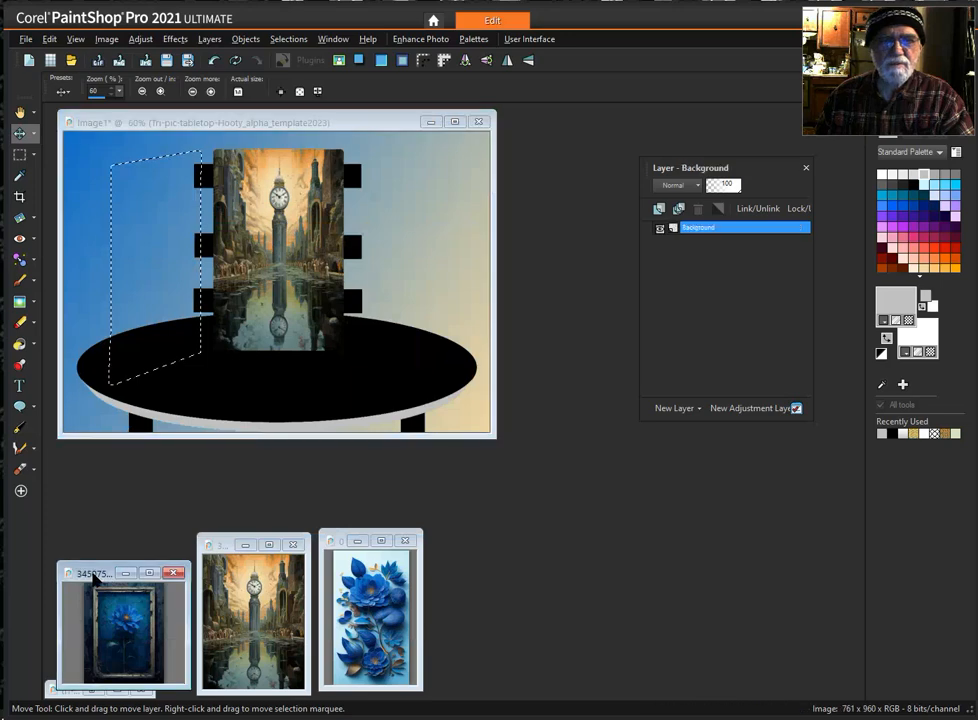
scroll(93, 574, up, 3)
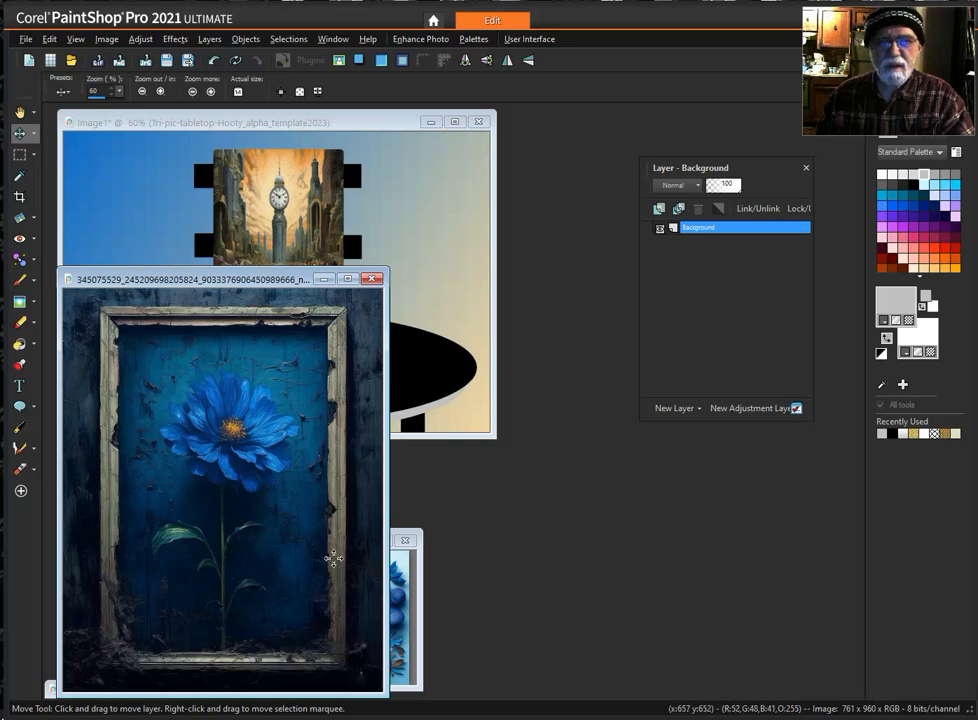
drag(219, 285, 422, 297)
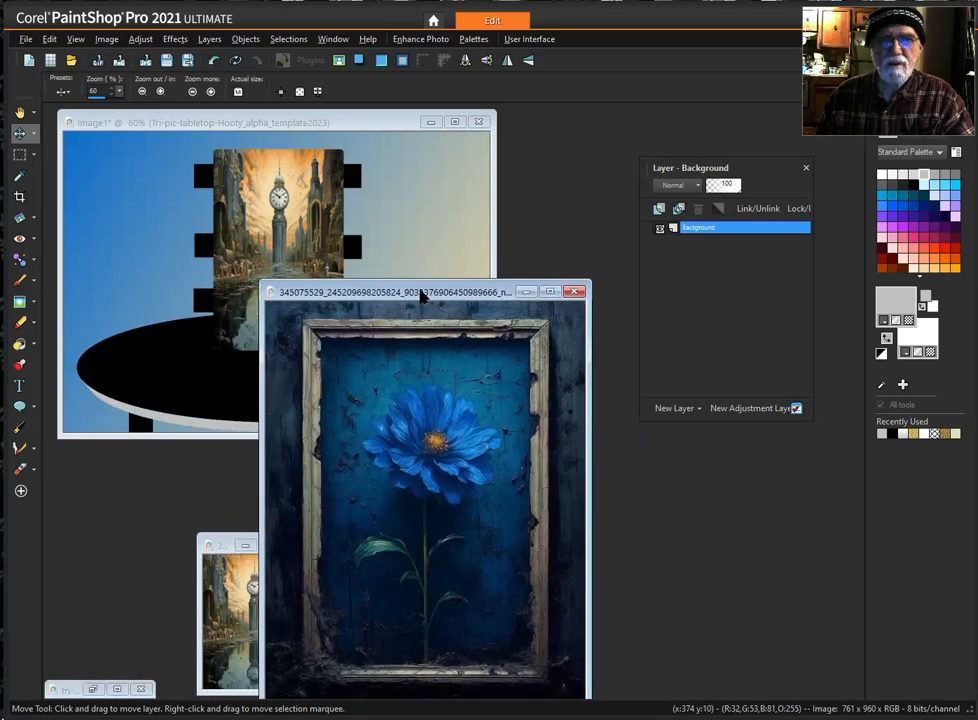
click(280, 125)
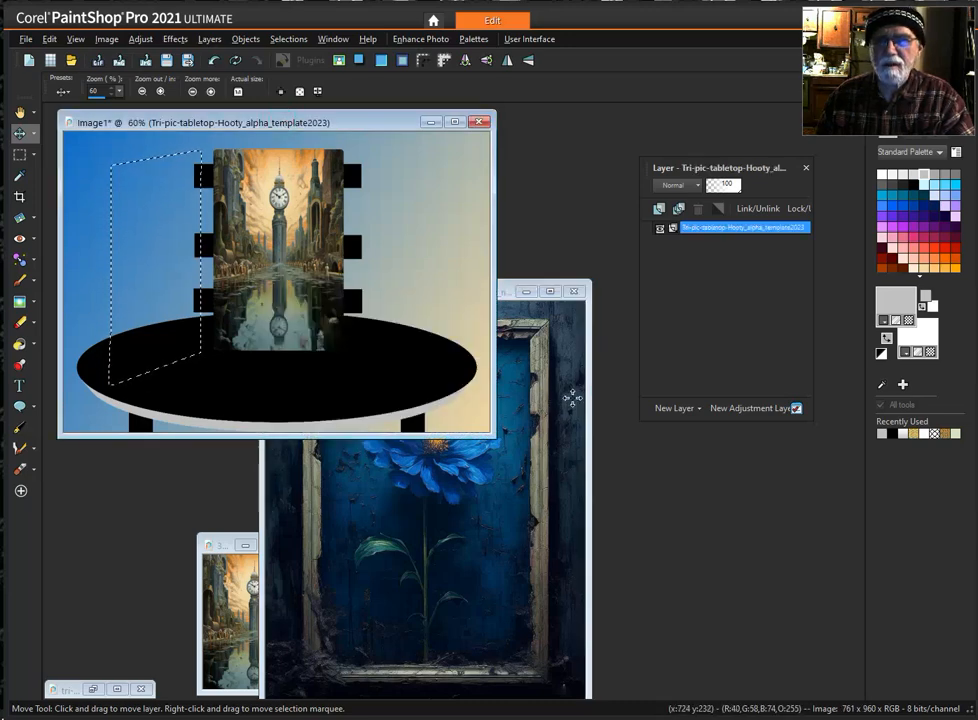
click(585, 395)
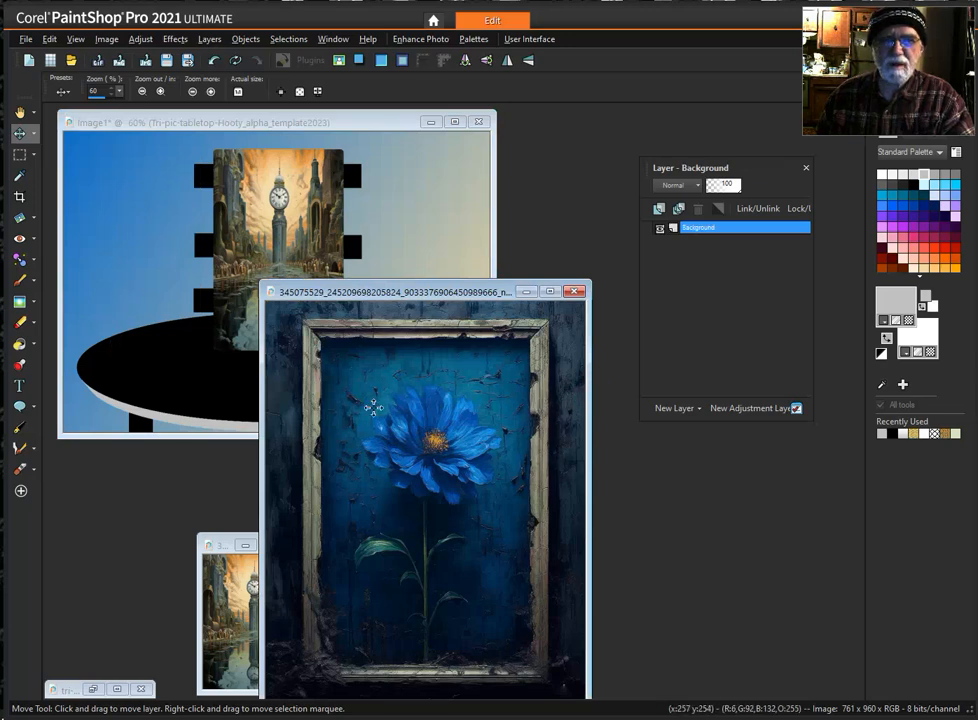
click(19, 156)
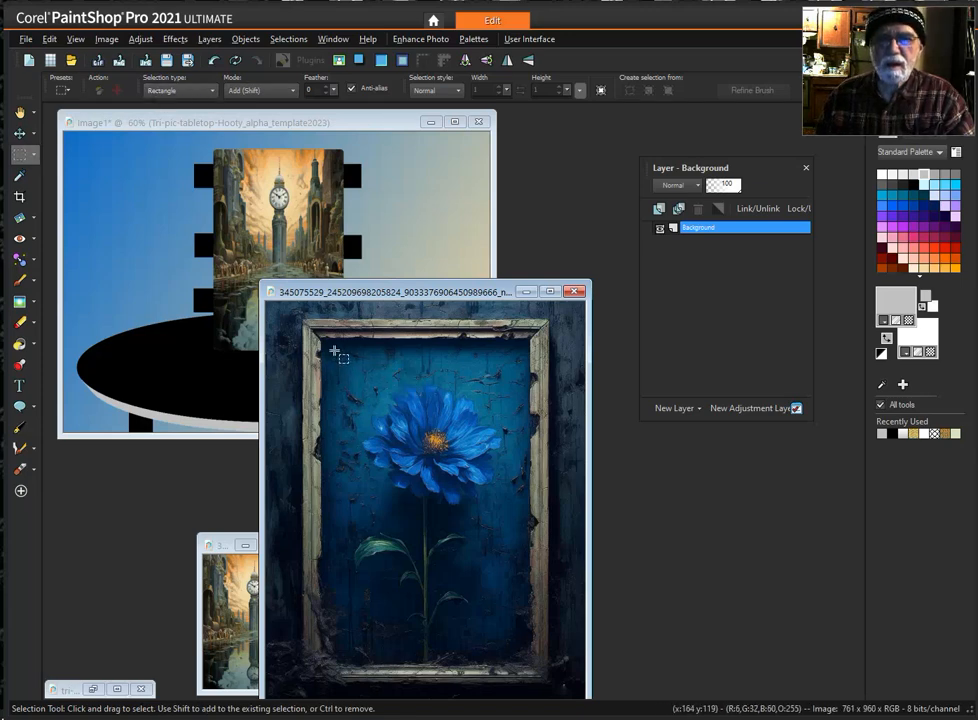
drag(329, 346, 524, 657)
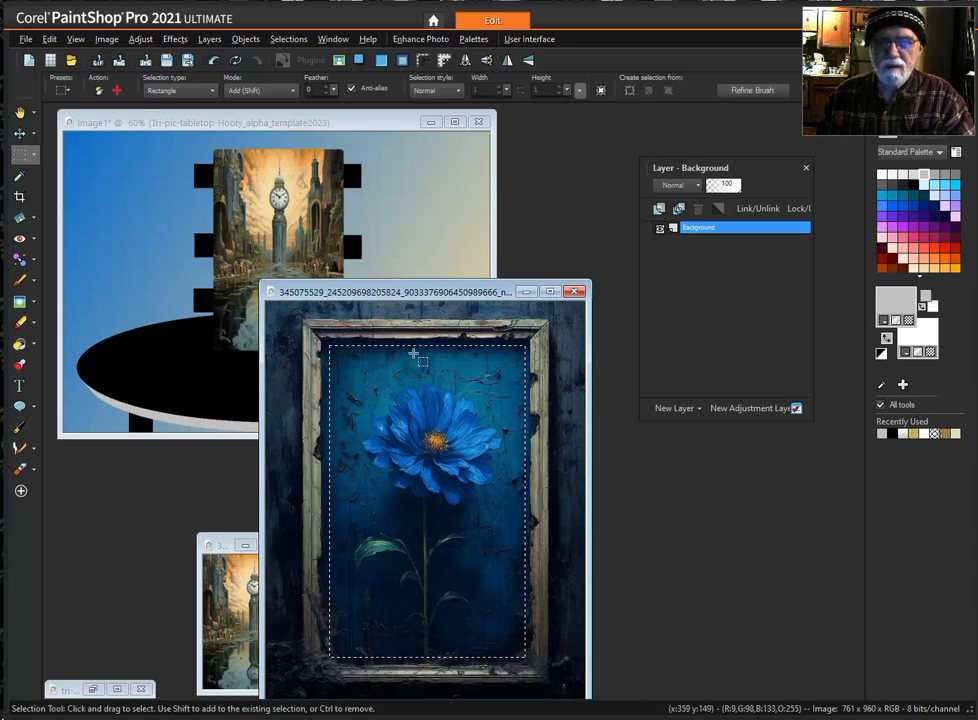
right_click(430, 293)
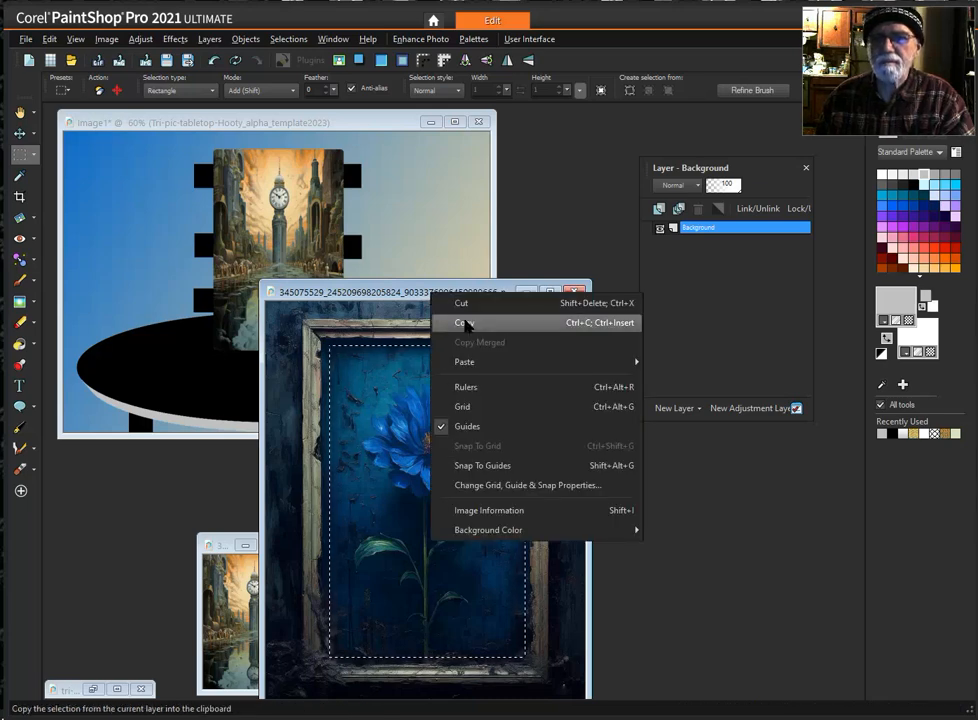
click(463, 323)
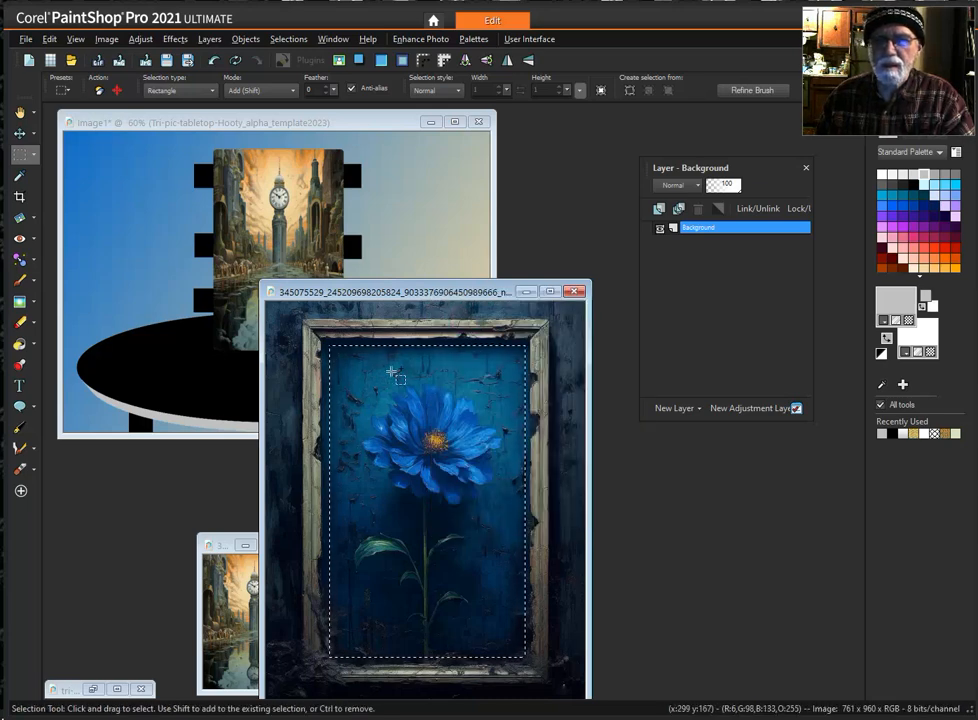
- Shrink and move aside the framed flower picture, and paste the copied flower into the tabletop image's left panel selection
scroll(352, 371, down, 5)
drag(280, 298, 110, 568)
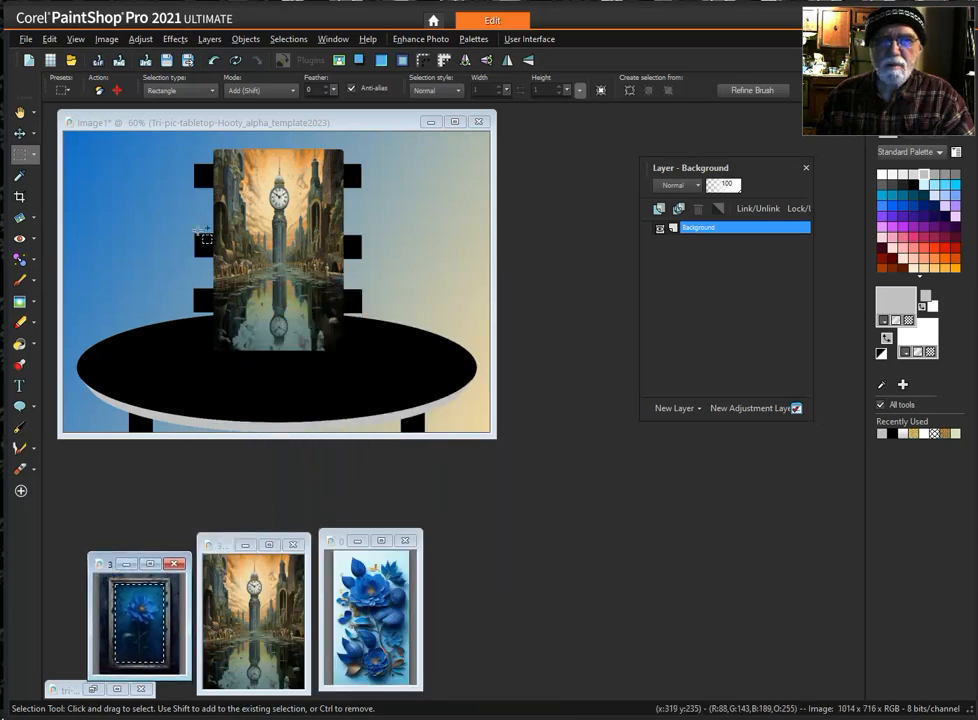
click(280, 128)
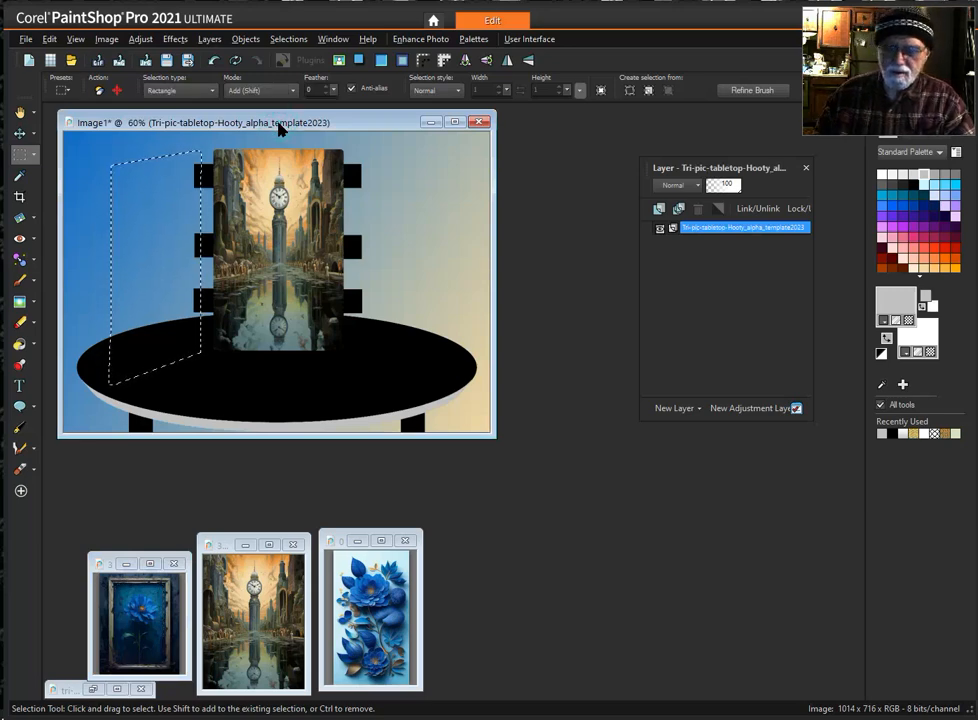
key(ctrl+shift+l)
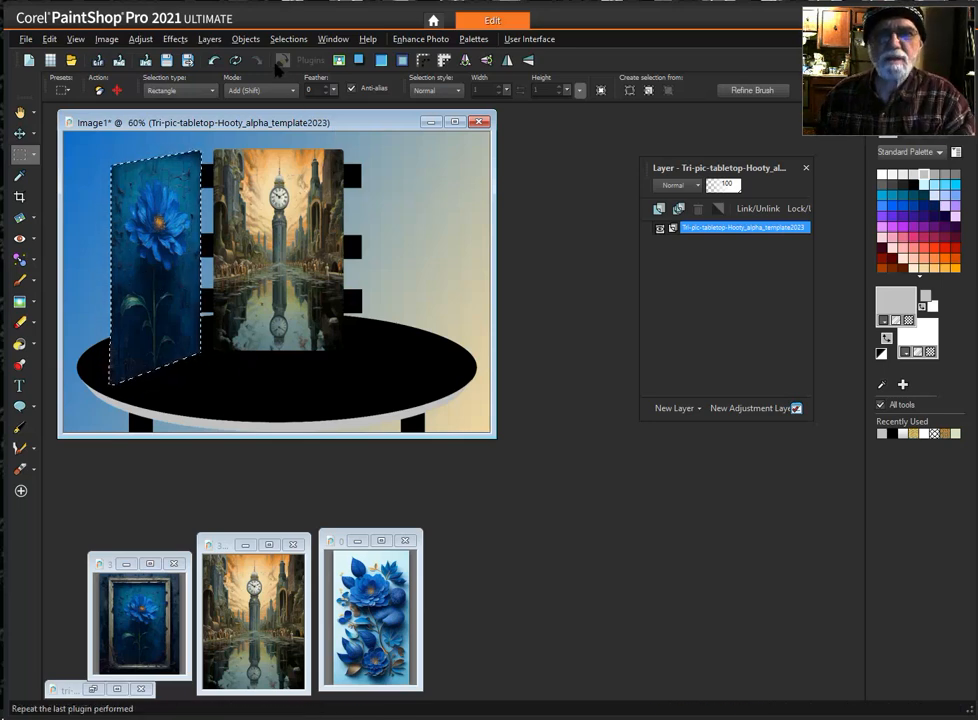
click(174, 39)
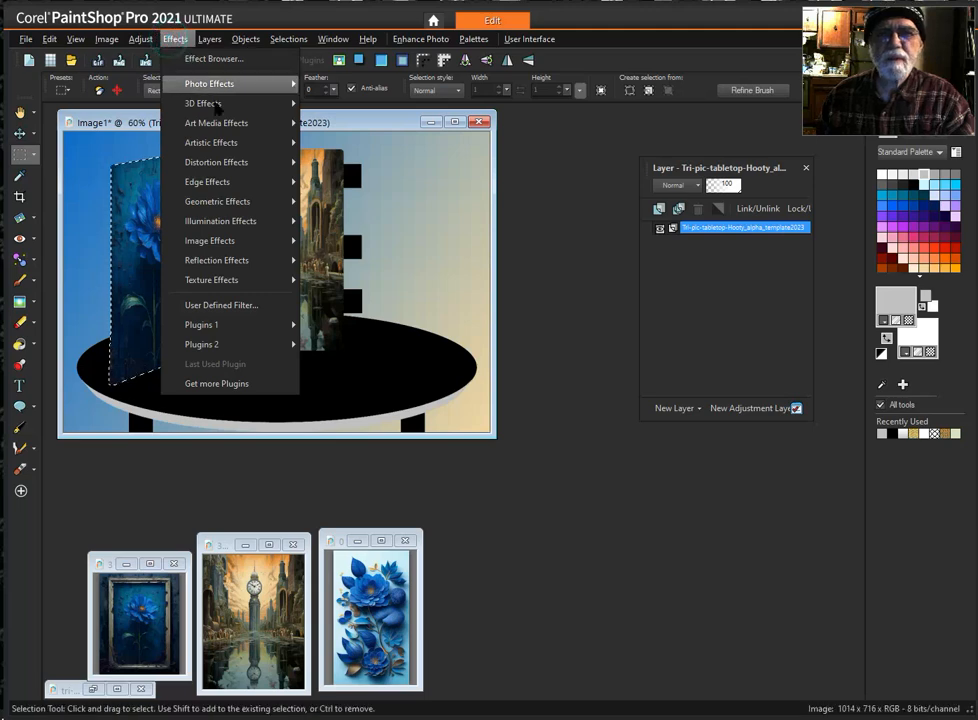
mouse_move(228, 246)
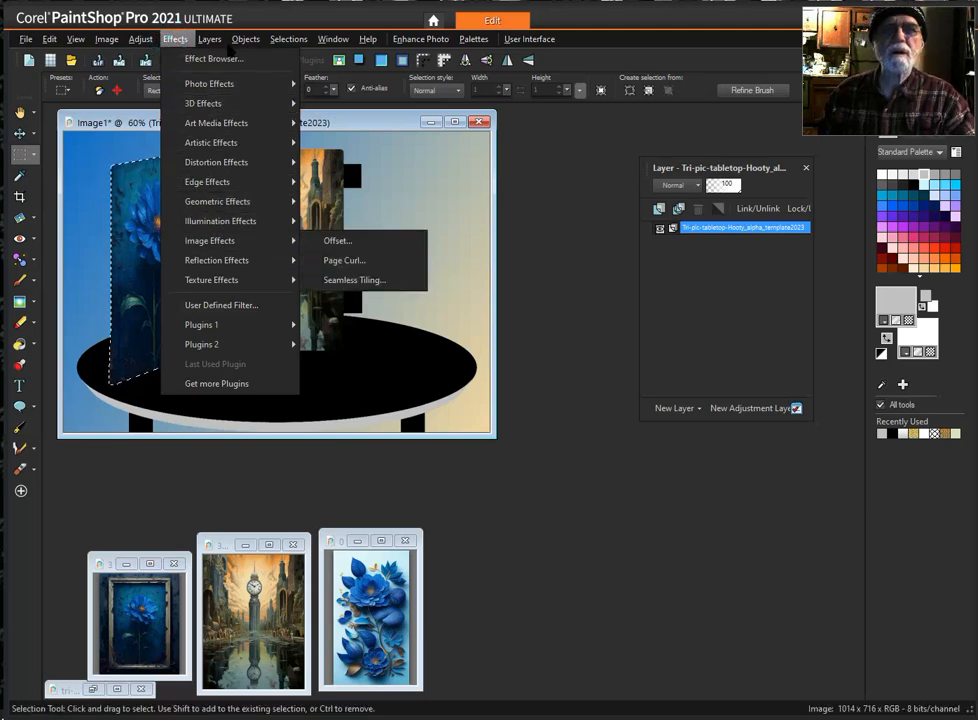
click(175, 39)
- Load the 06 JPG RIGHT-SCENERY ?? selection from the alpha channels, replacing the left panel selection
click(288, 39)
mouse_move(440, 226)
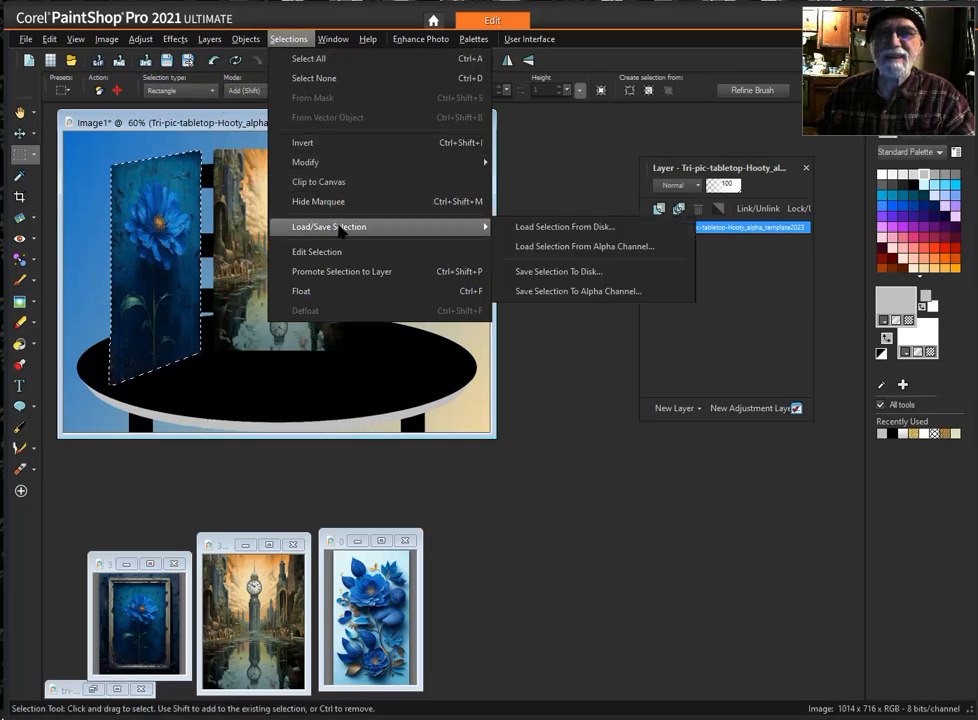
click(611, 249)
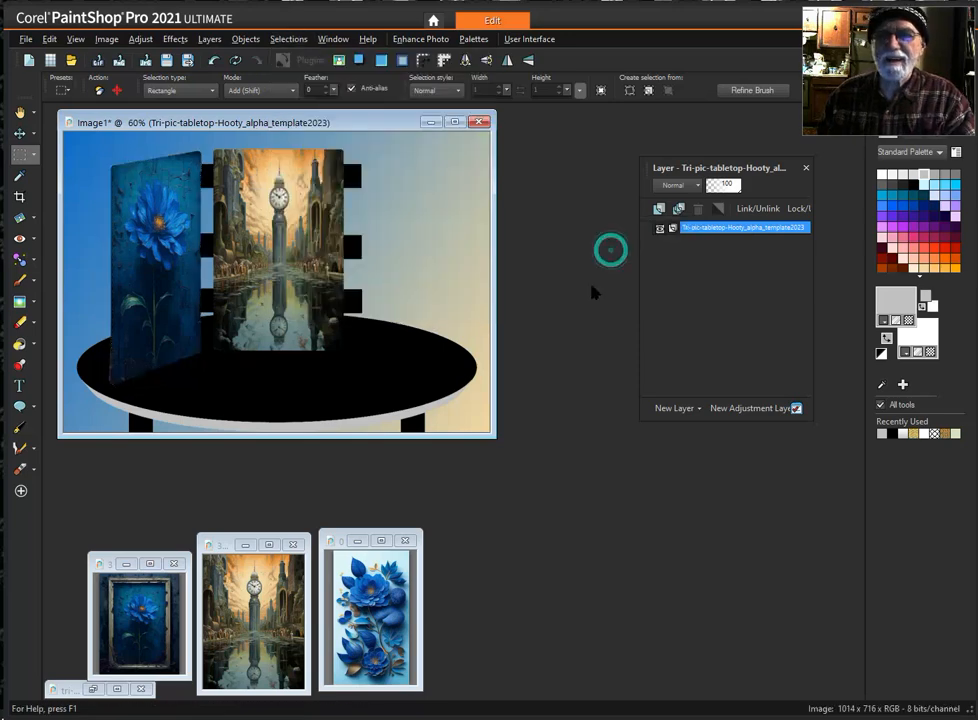
click(389, 366)
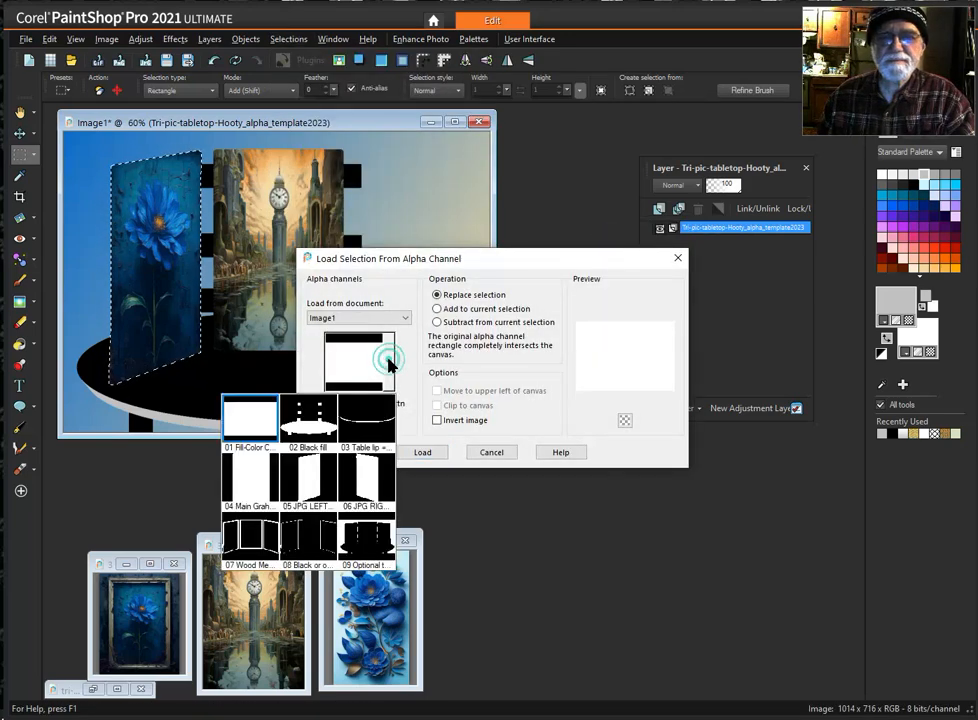
click(372, 483)
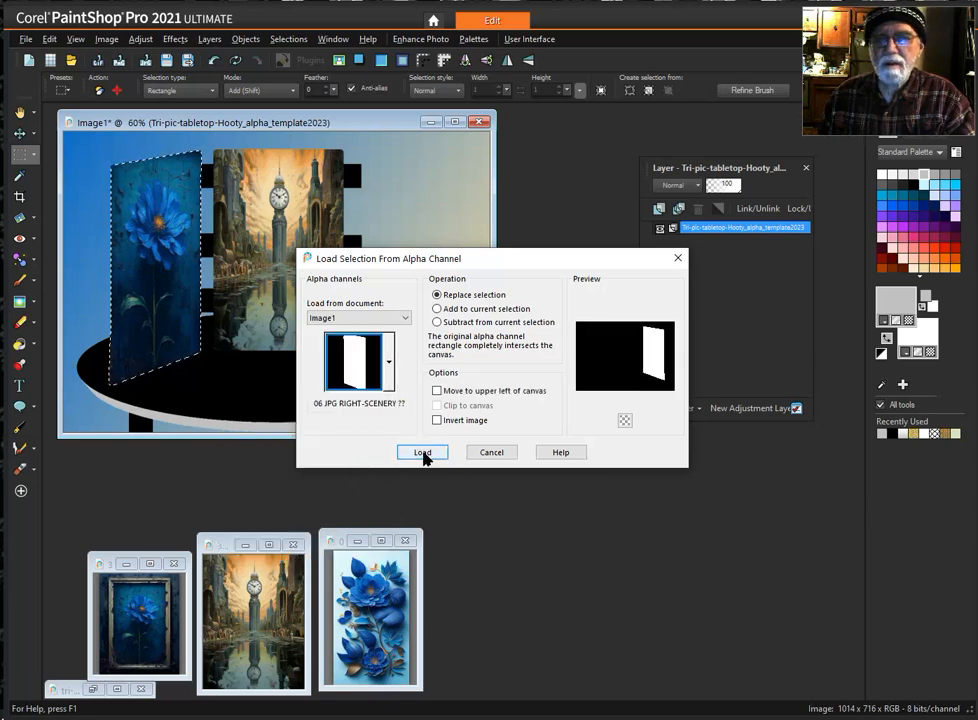
click(421, 452)
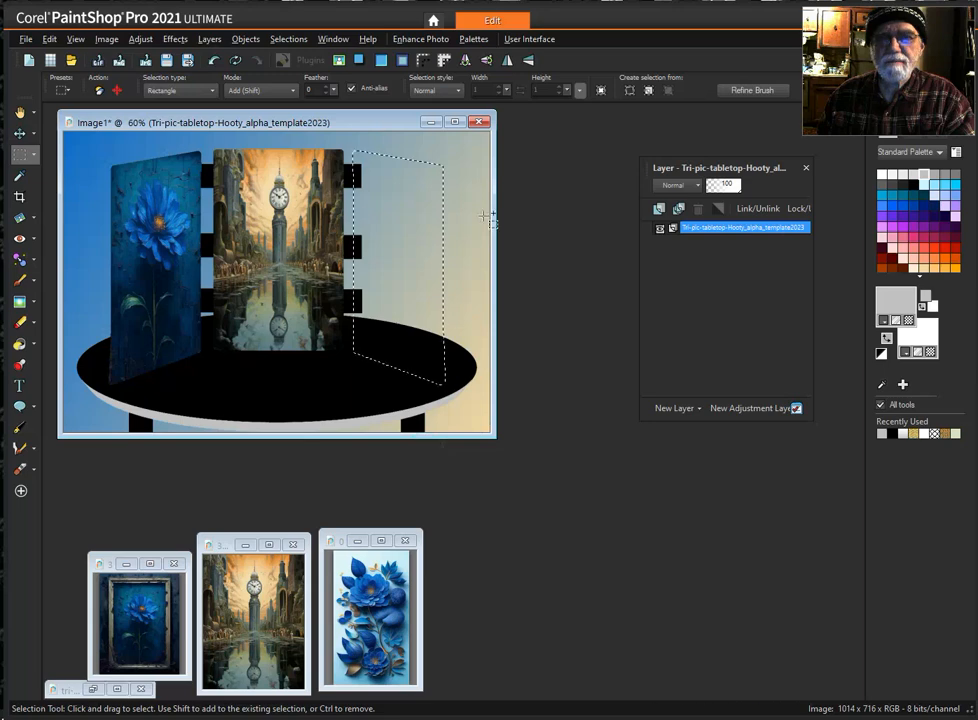
- Reload the 06 JPG RIGHT-SCENERY ?? alpha channel over the current right panel selection
click(288, 41)
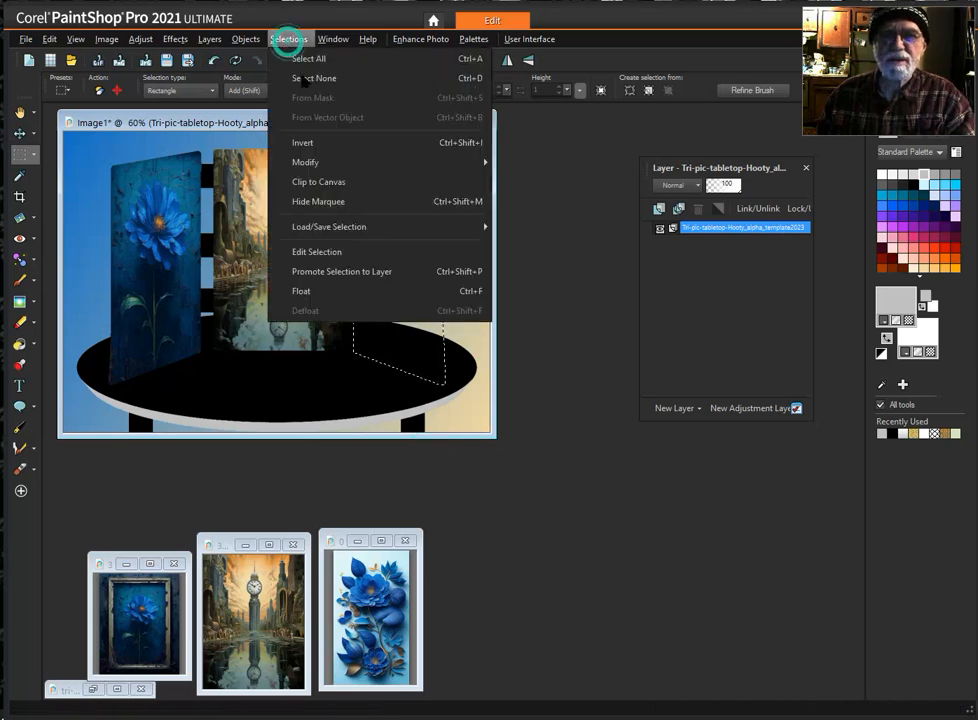
mouse_move(410, 231)
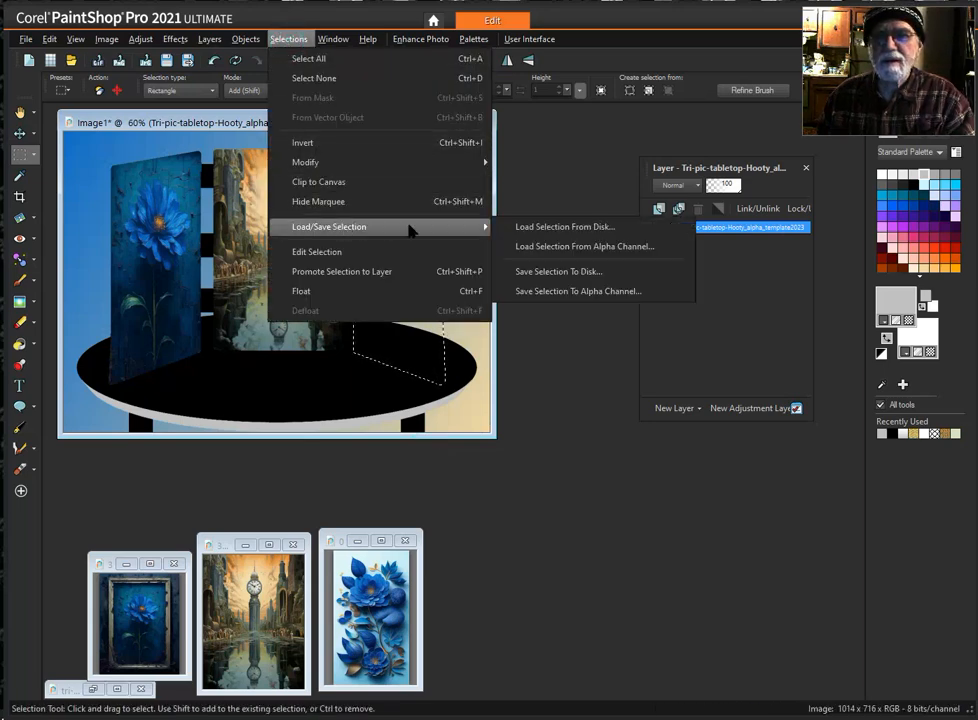
click(615, 248)
click(382, 366)
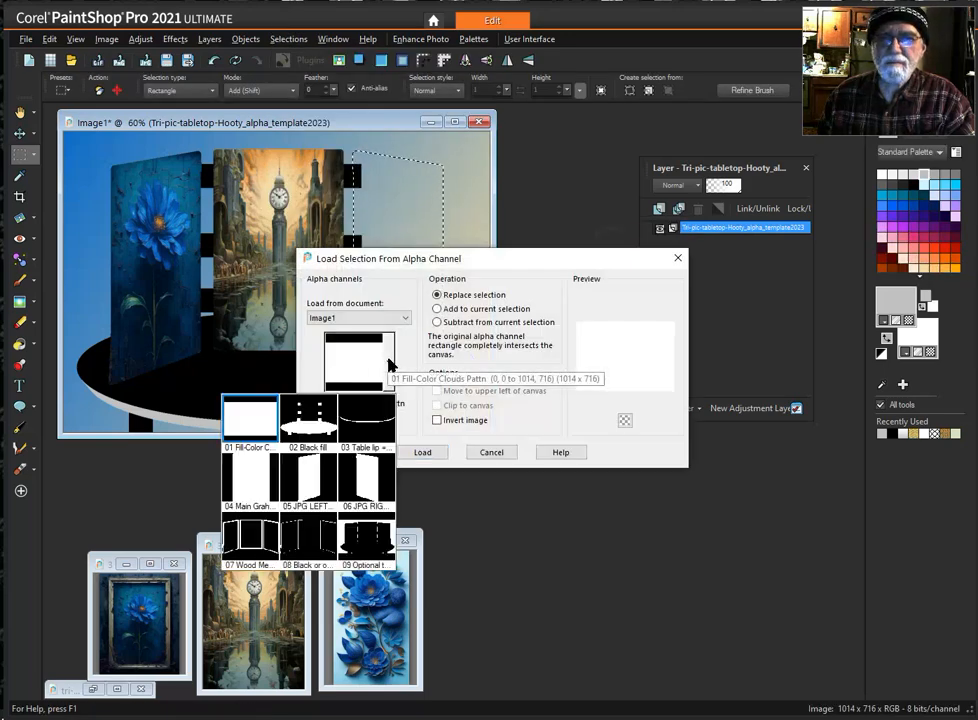
click(370, 474)
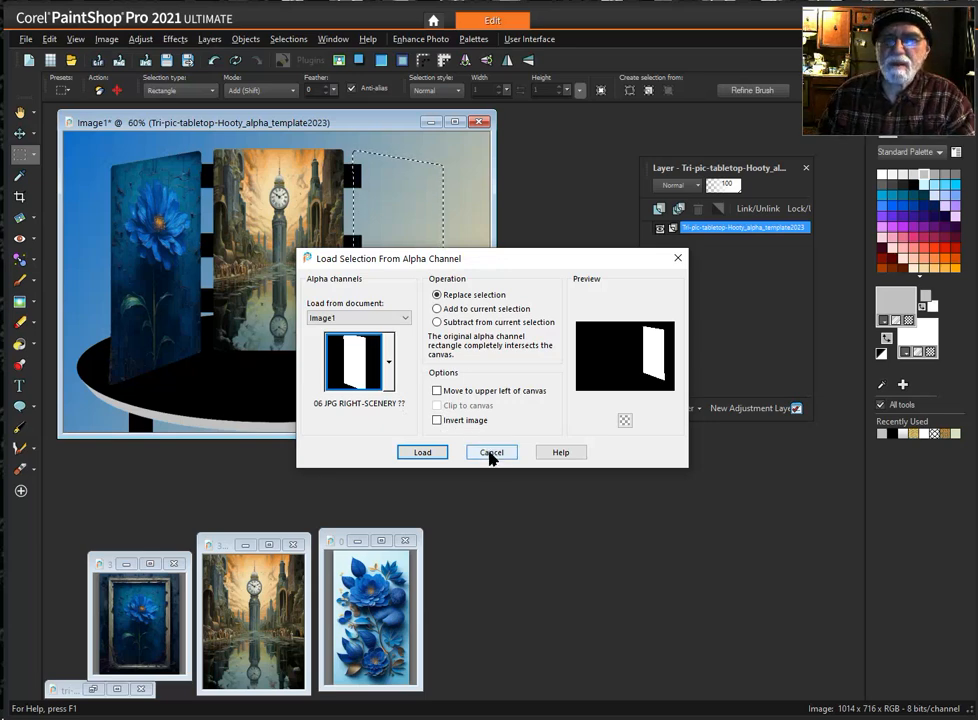
click(432, 455)
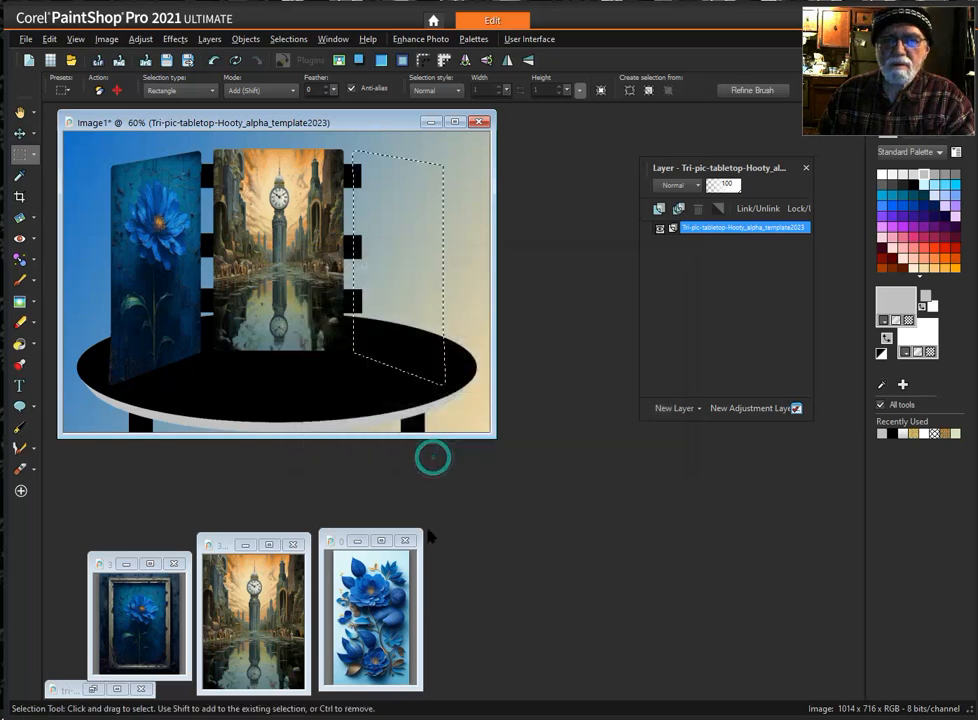
- Copy the light-background blue flowers picture and paste it into the right panel selection of the tabletop image
click(423, 593)
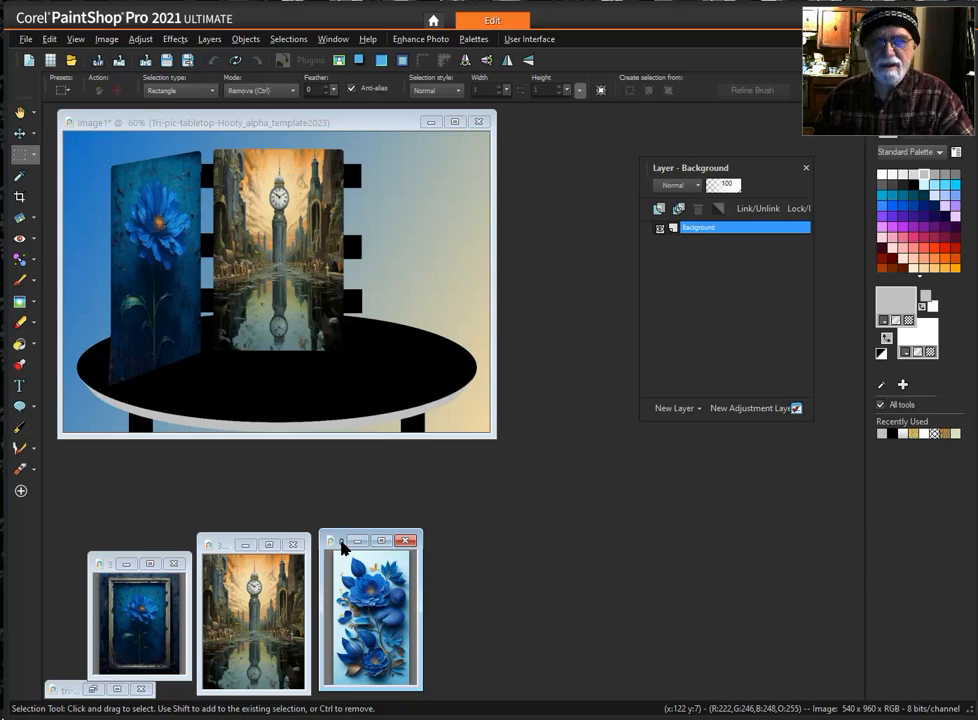
right_click(344, 295)
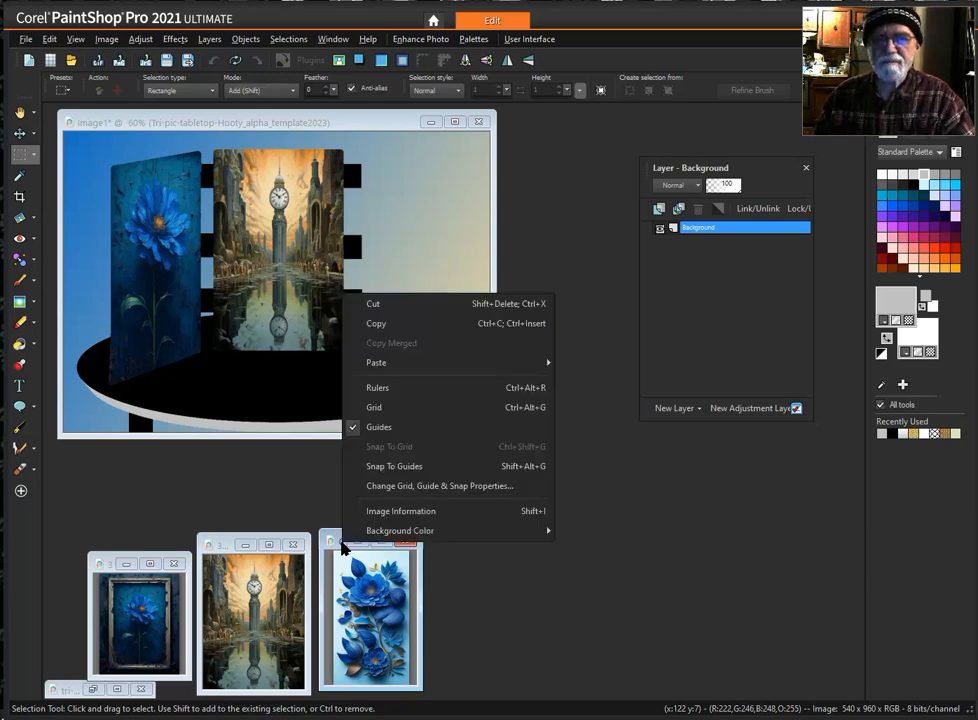
click(416, 323)
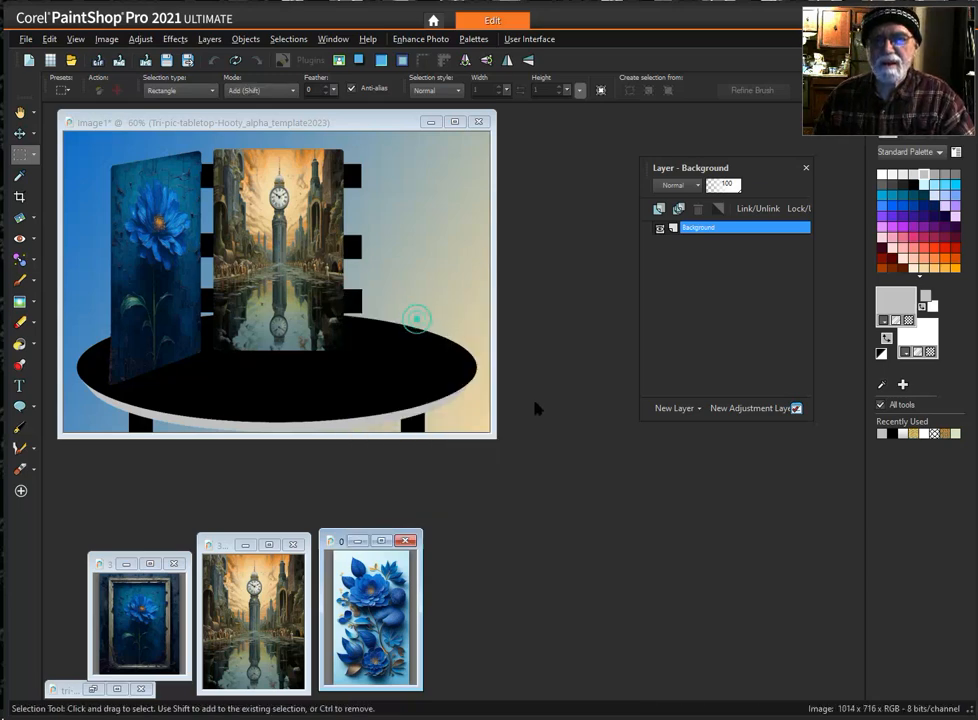
click(355, 118)
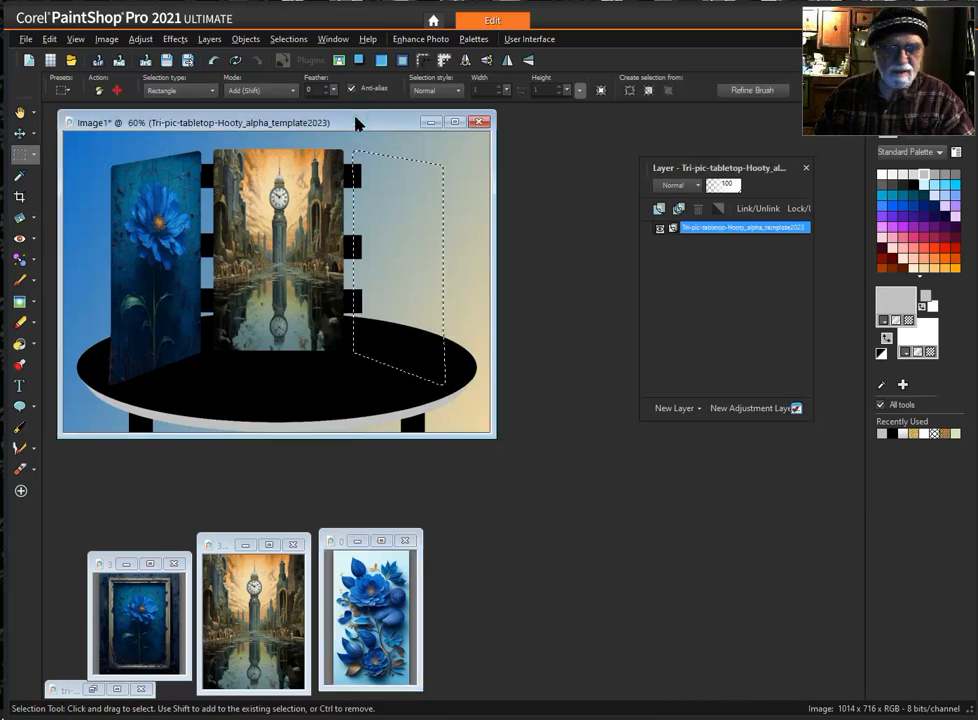
key(ctrl+shift+l)
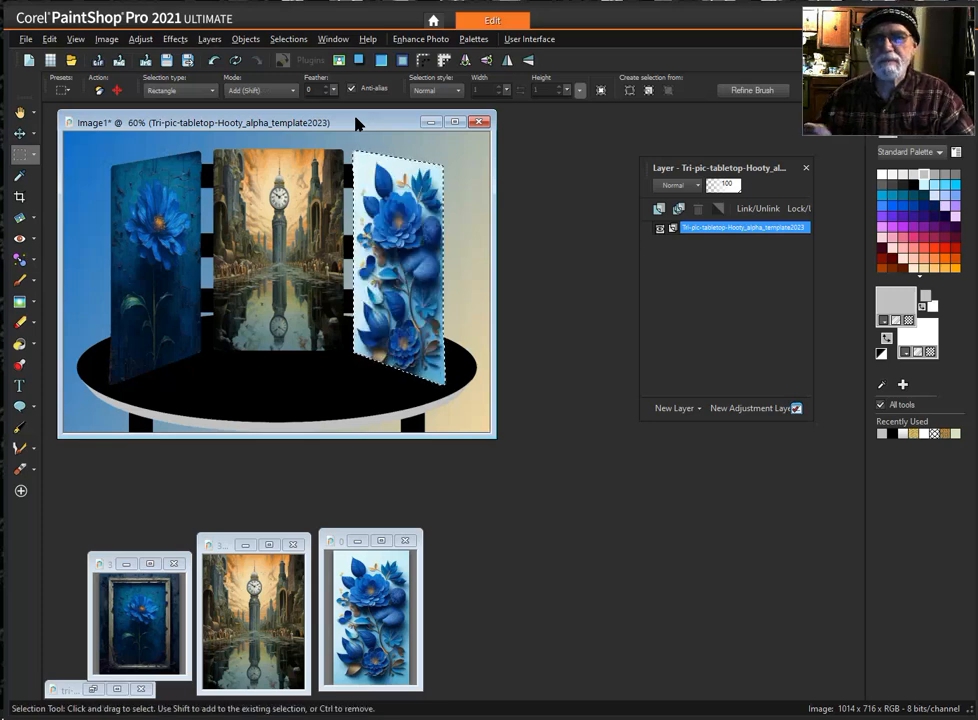
- Load the 07 Wood Metal or Other selection from the alpha channels, replacing the right panel selection
click(290, 39)
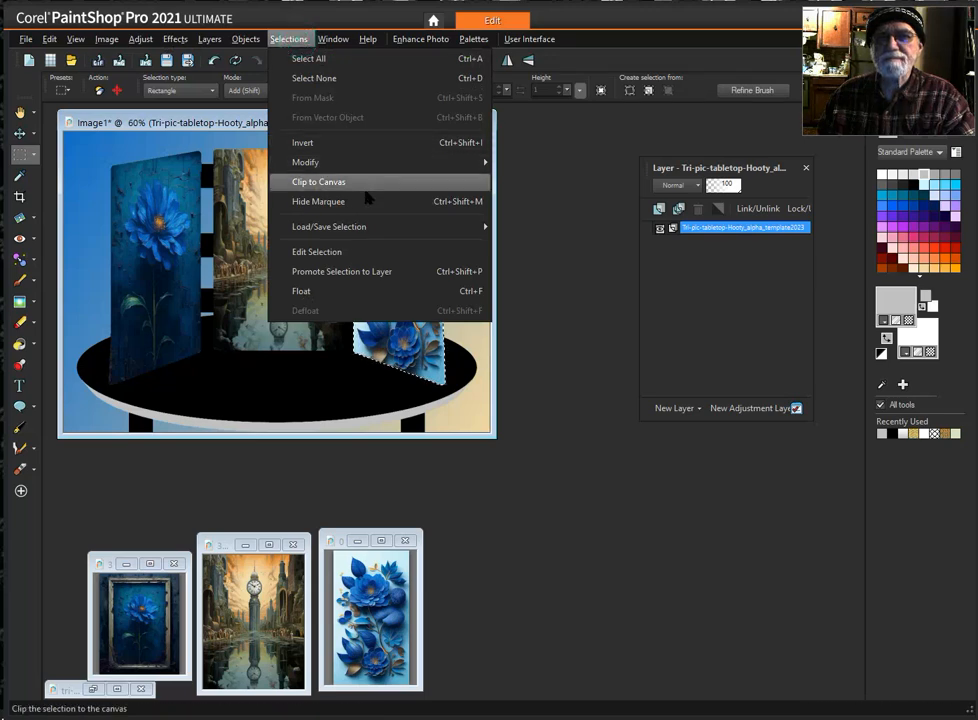
mouse_move(416, 229)
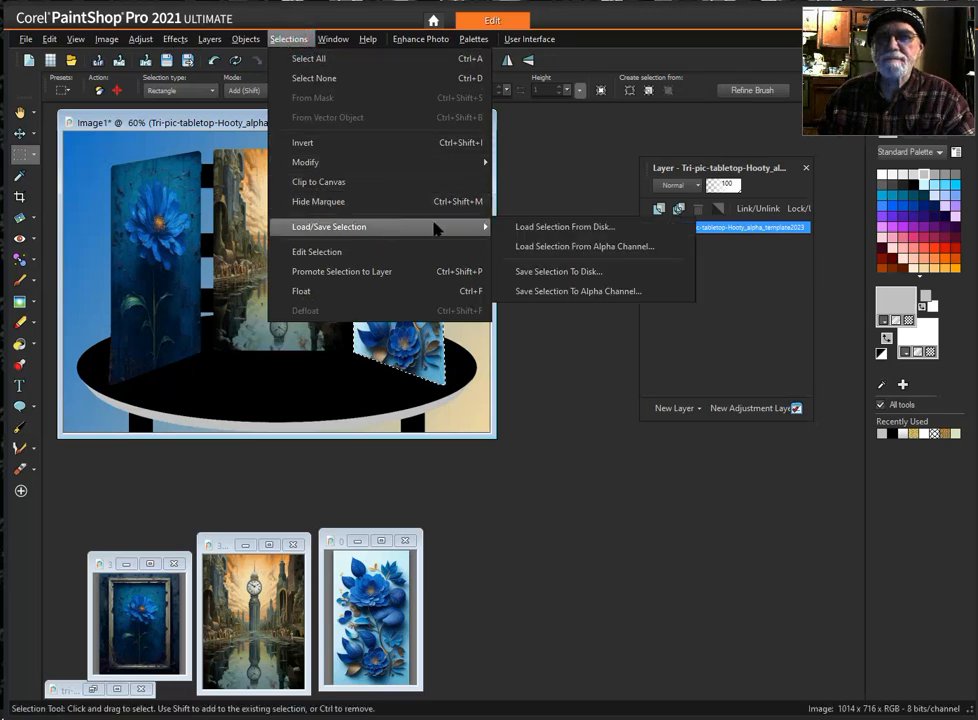
click(587, 251)
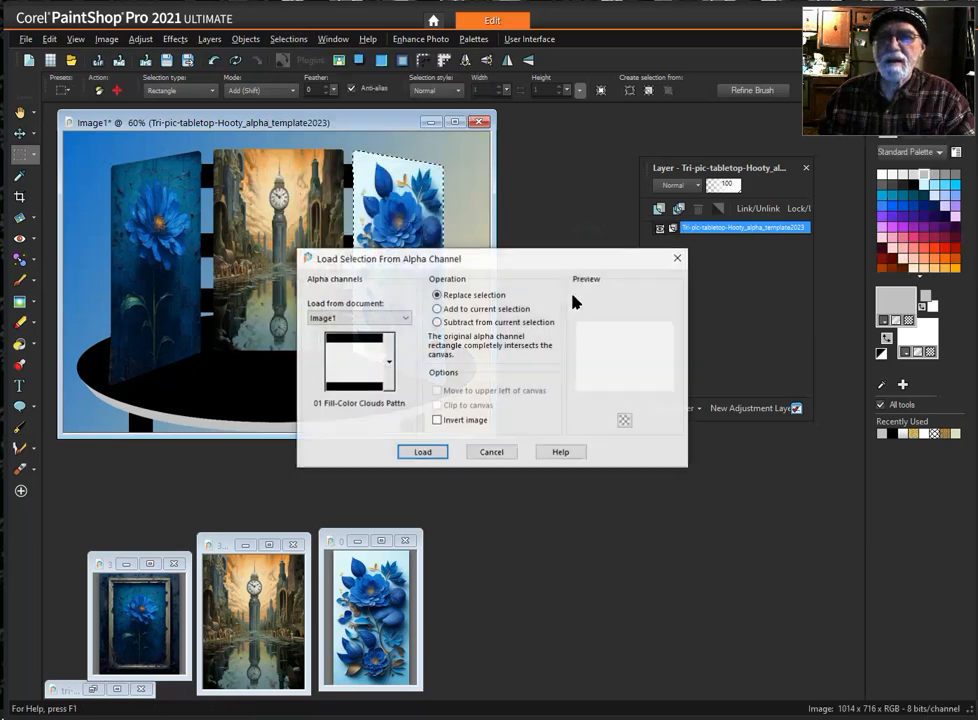
click(389, 360)
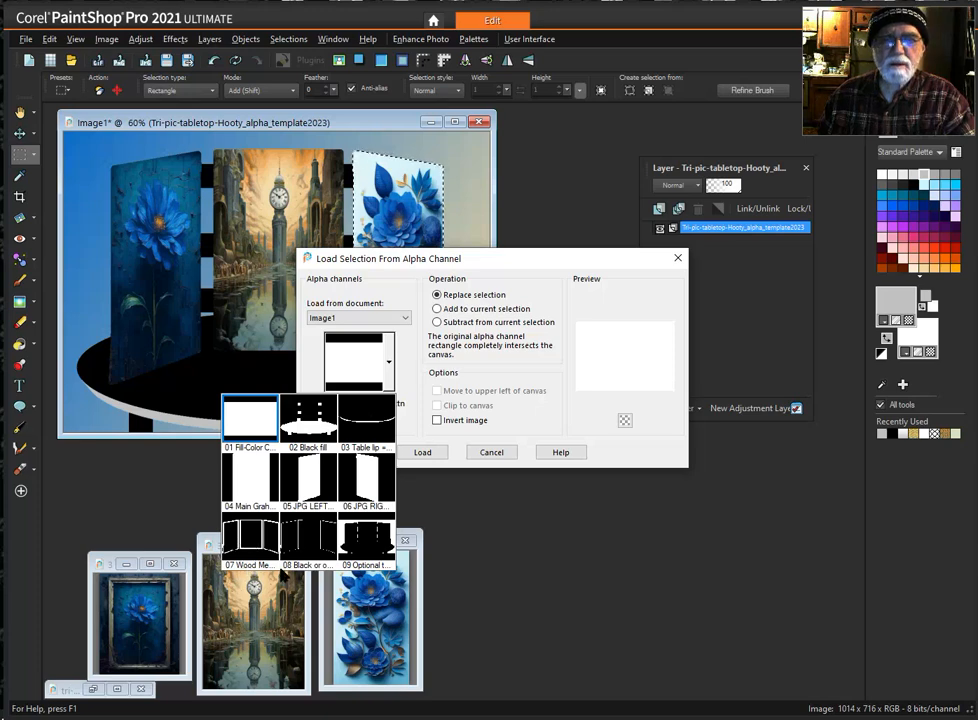
click(252, 537)
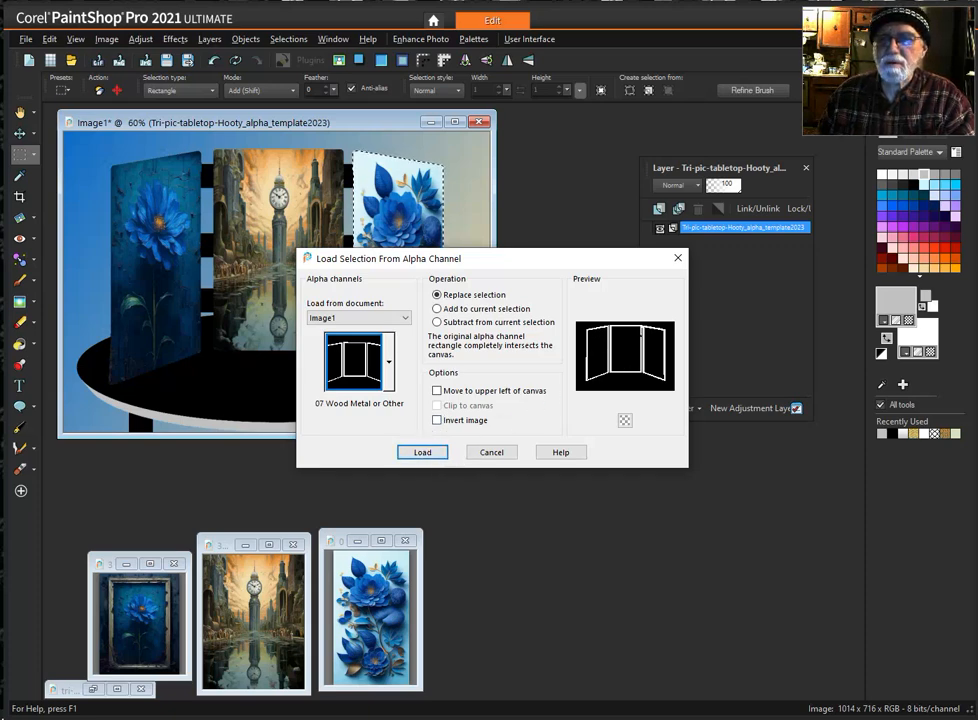
click(422, 455)
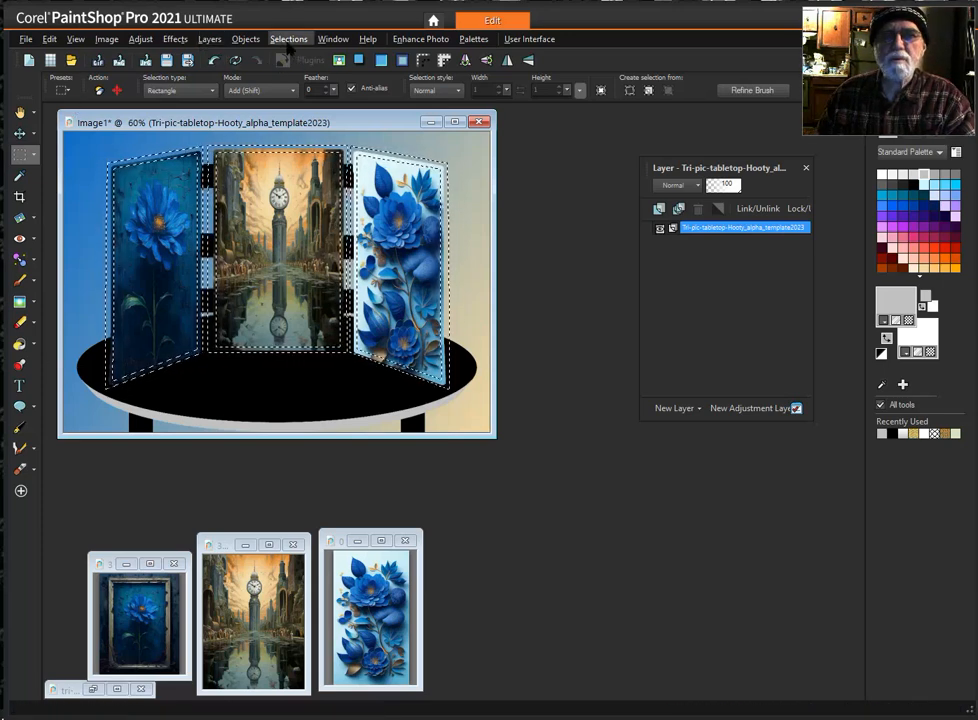
- Apply the Alien Skin Eye Candy 5 Textures Wood effect to the three picture frames' selection
mouse_move(713, 231)
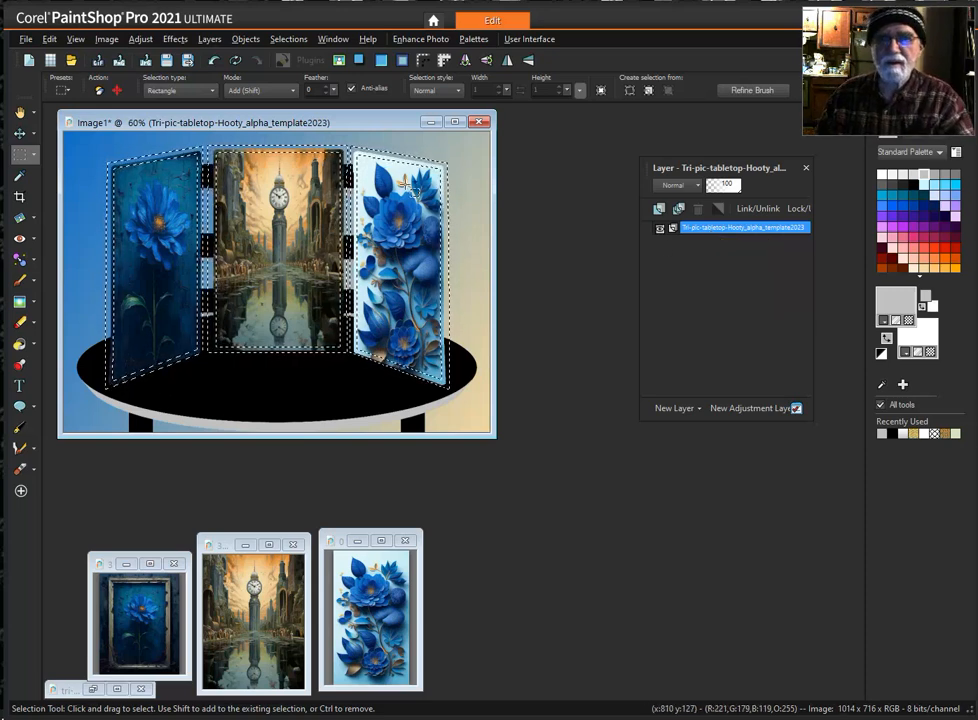
click(282, 40)
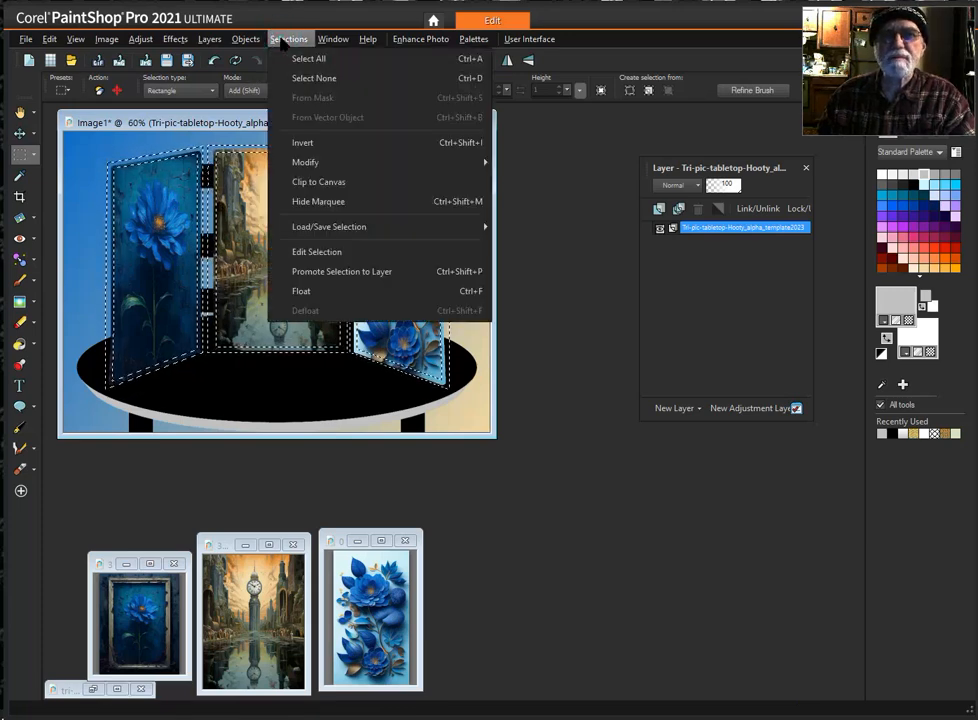
mouse_move(251, 44)
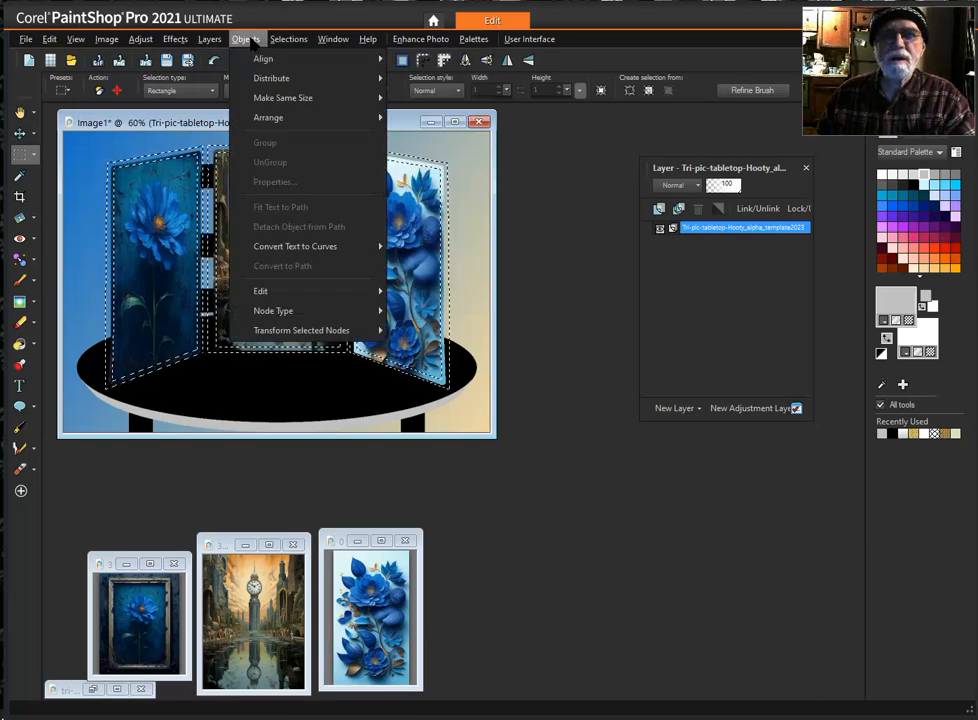
mouse_move(219, 38)
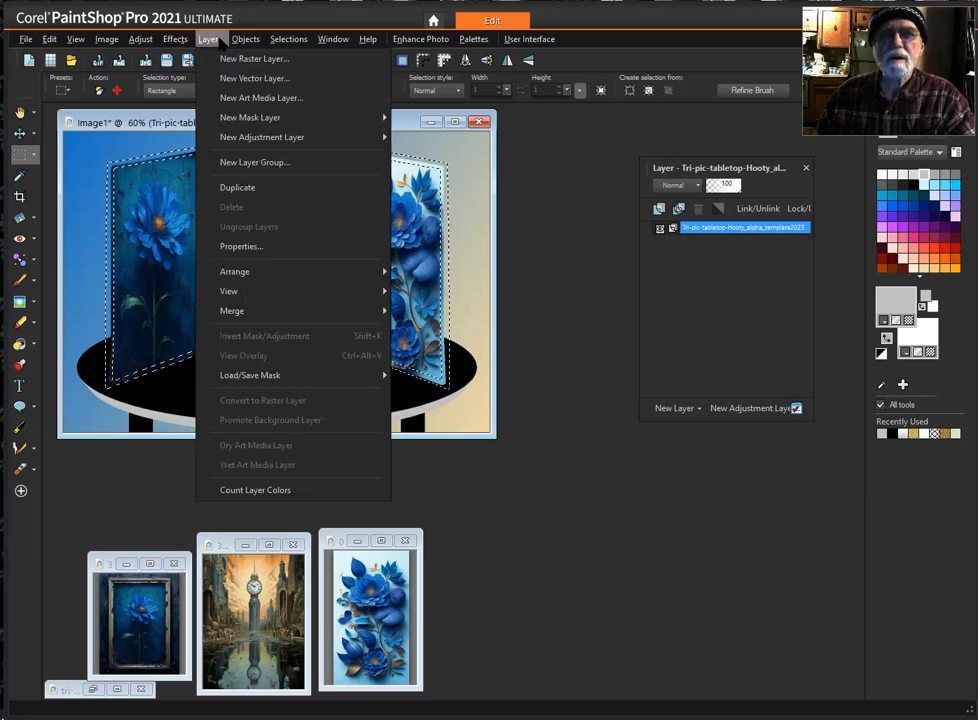
mouse_move(172, 39)
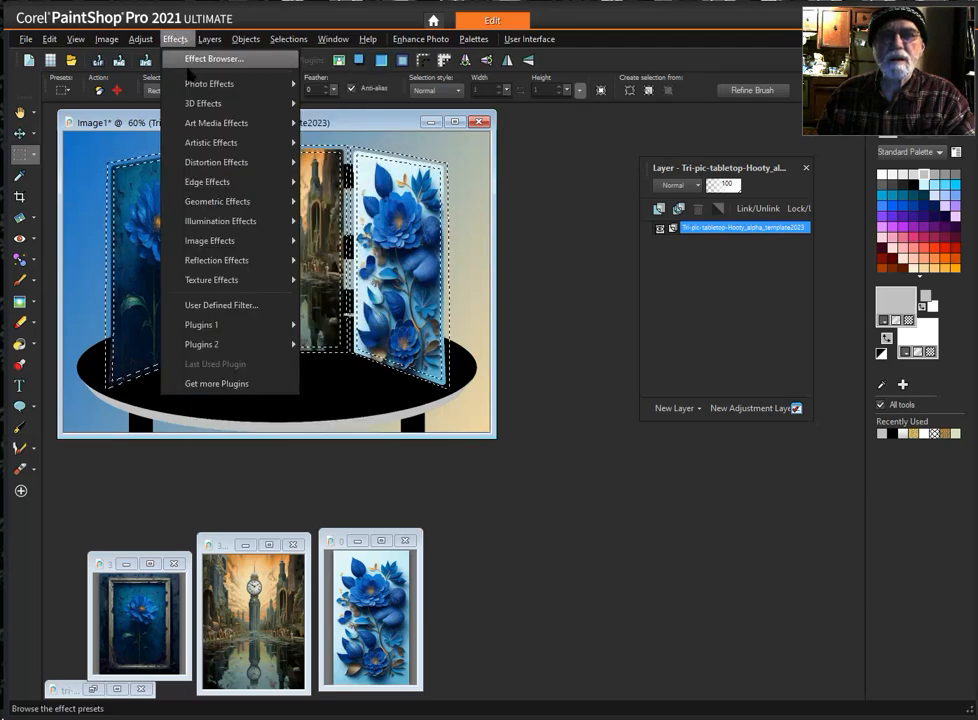
mouse_move(240, 325)
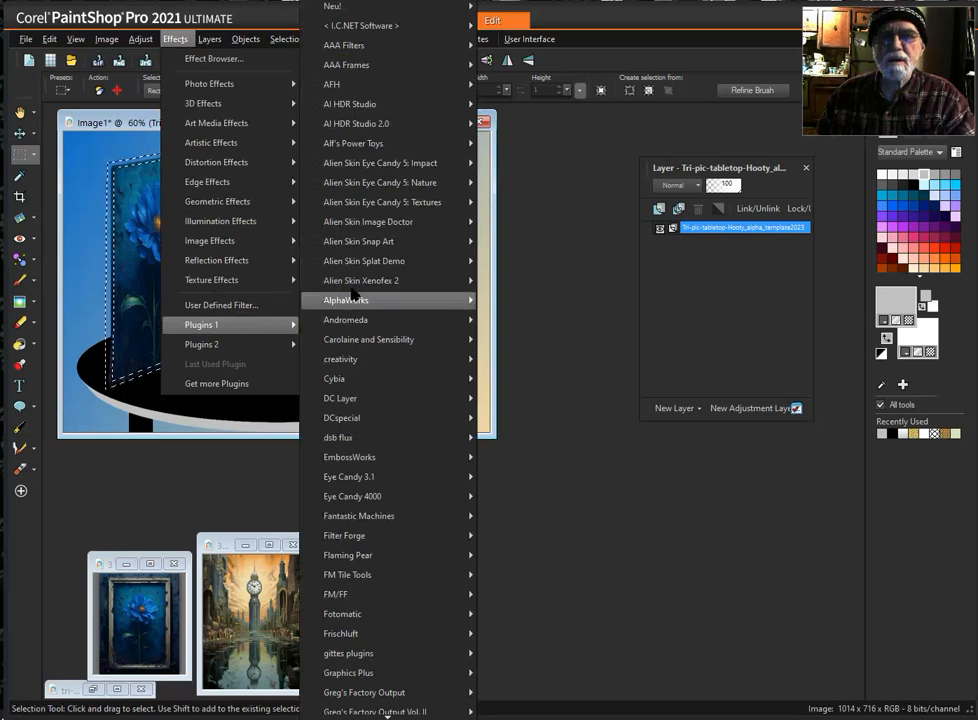
mouse_move(425, 170)
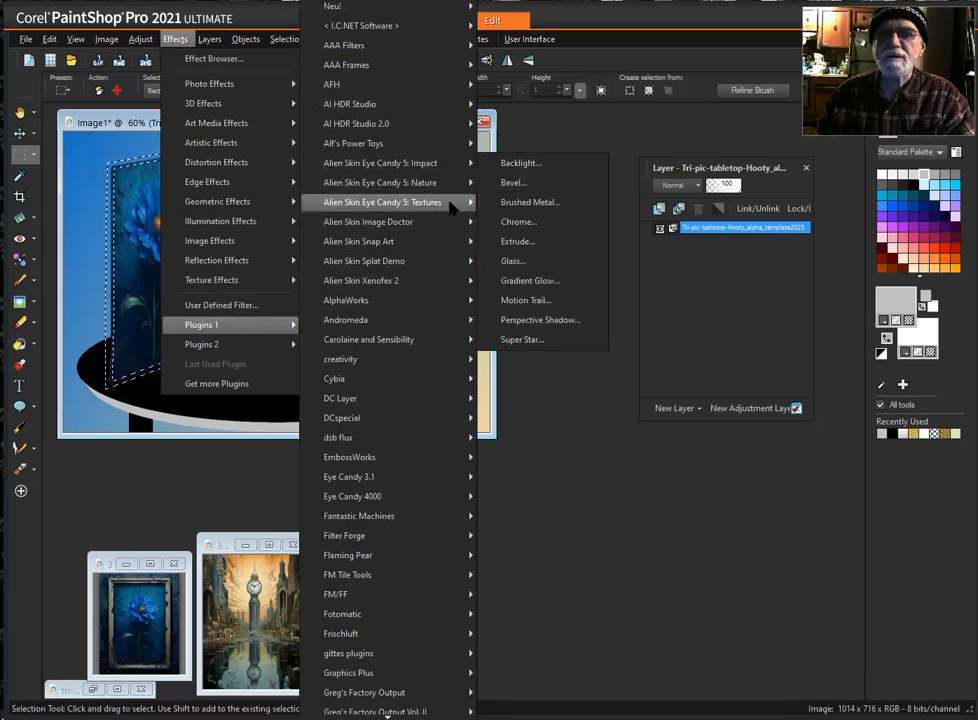
mouse_move(452, 206)
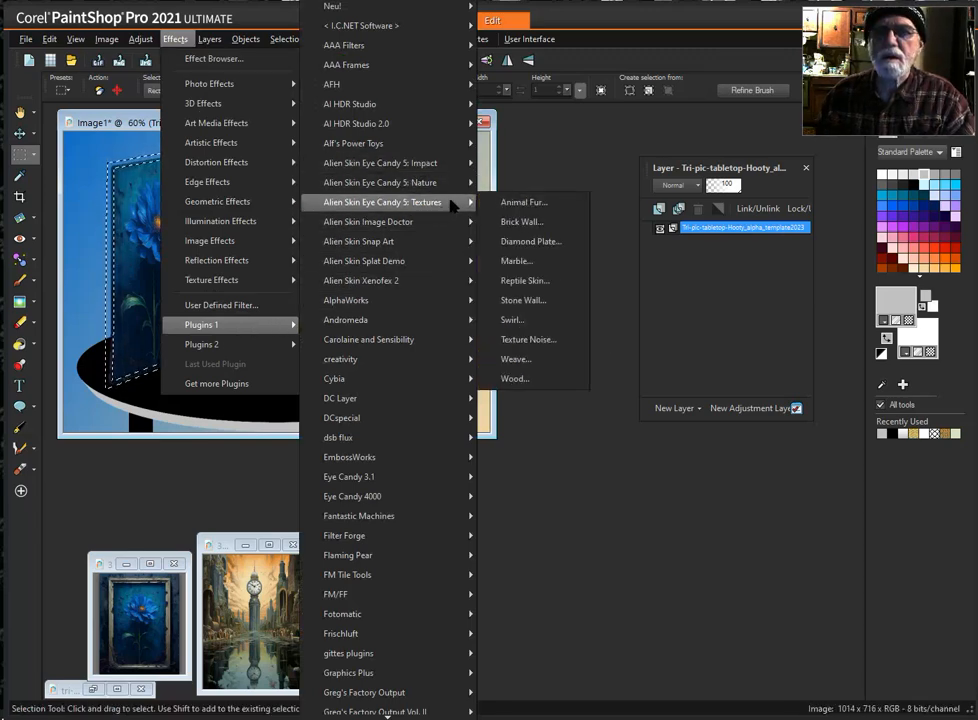
click(546, 380)
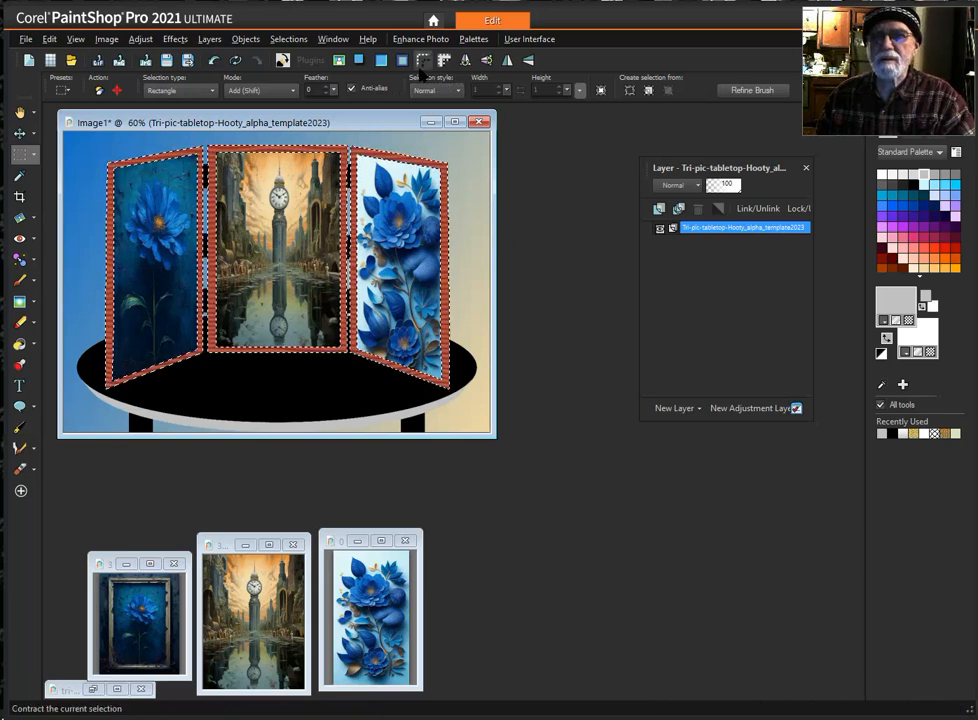
- Apply an Inner Bevel to the wooden frames using the last used settings, with width 30, smoothness 30 and depth 3
click(381, 62)
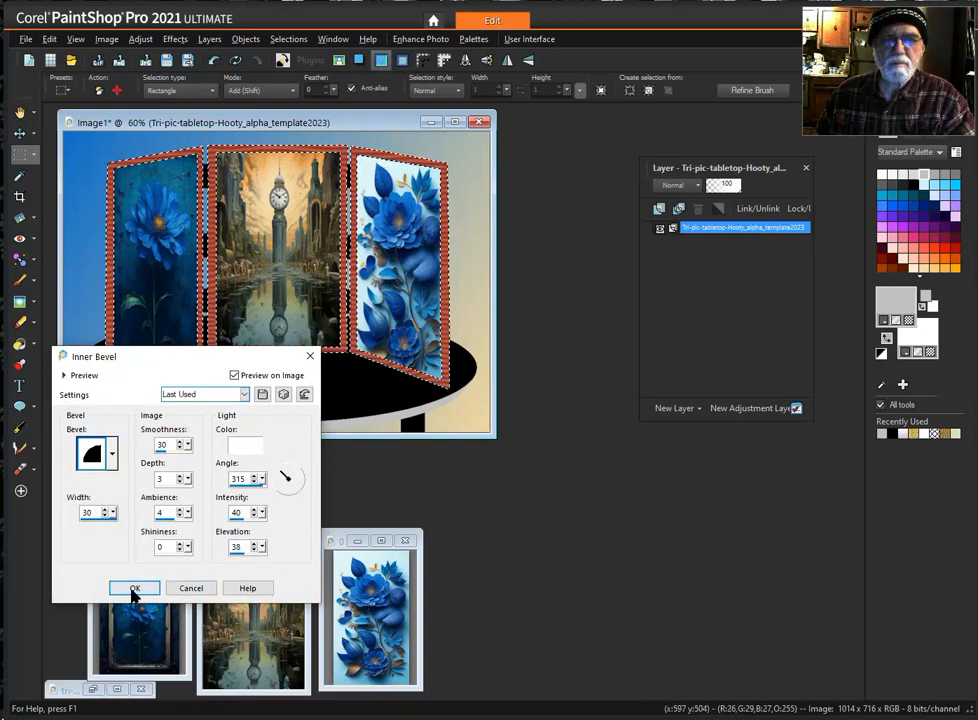
click(135, 589)
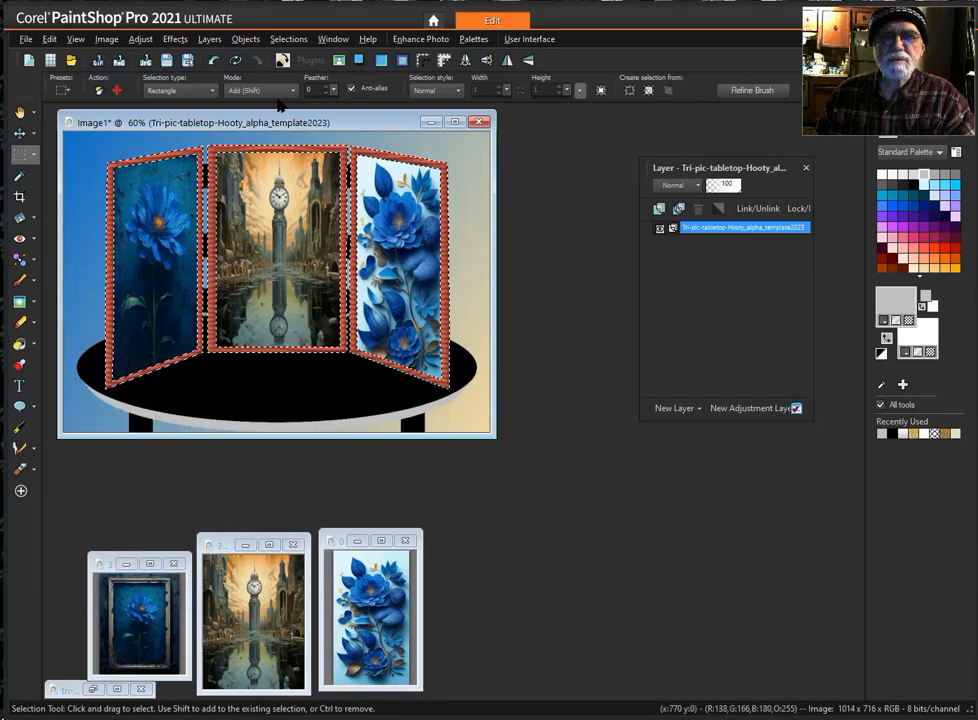
scroll(269, 179, up, 1)
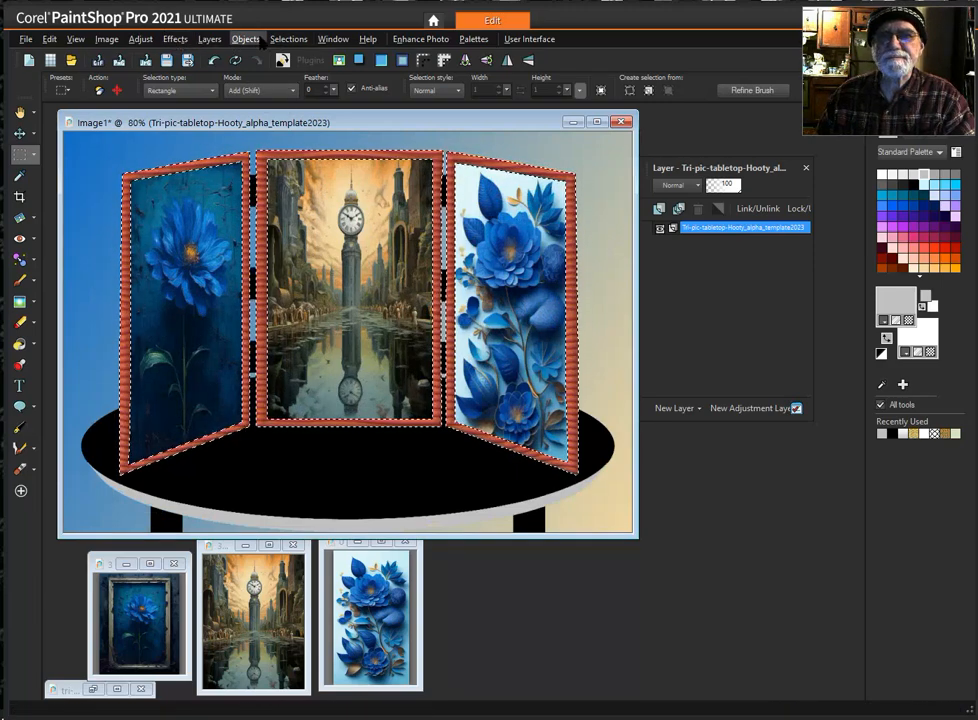
- Load the 08 Black or other fill selection from the alpha channels, replacing the frame selection
click(290, 40)
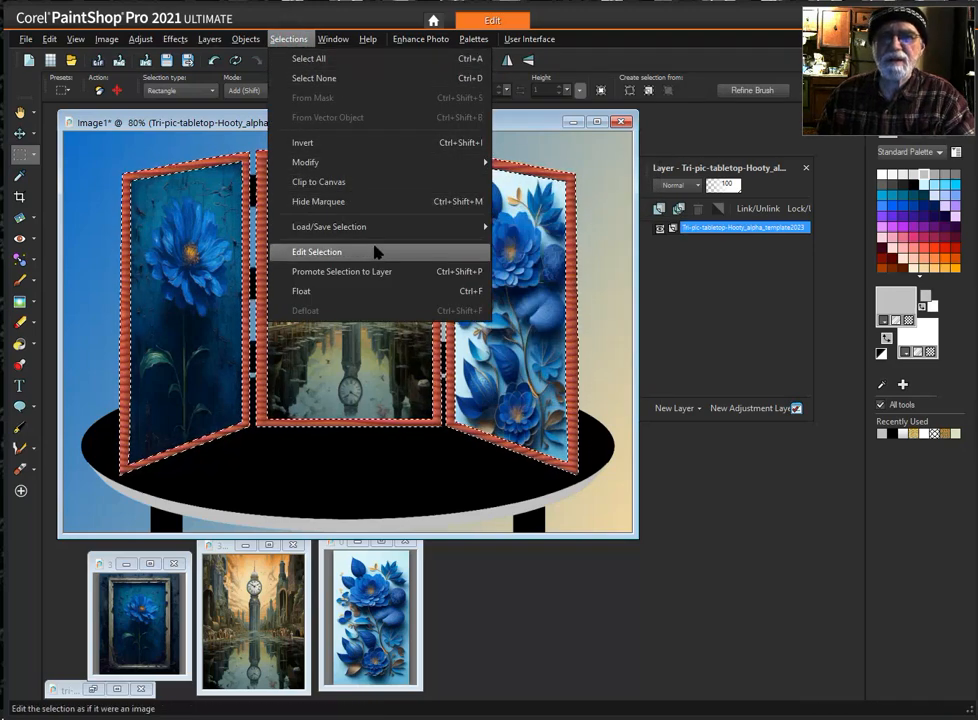
mouse_move(382, 225)
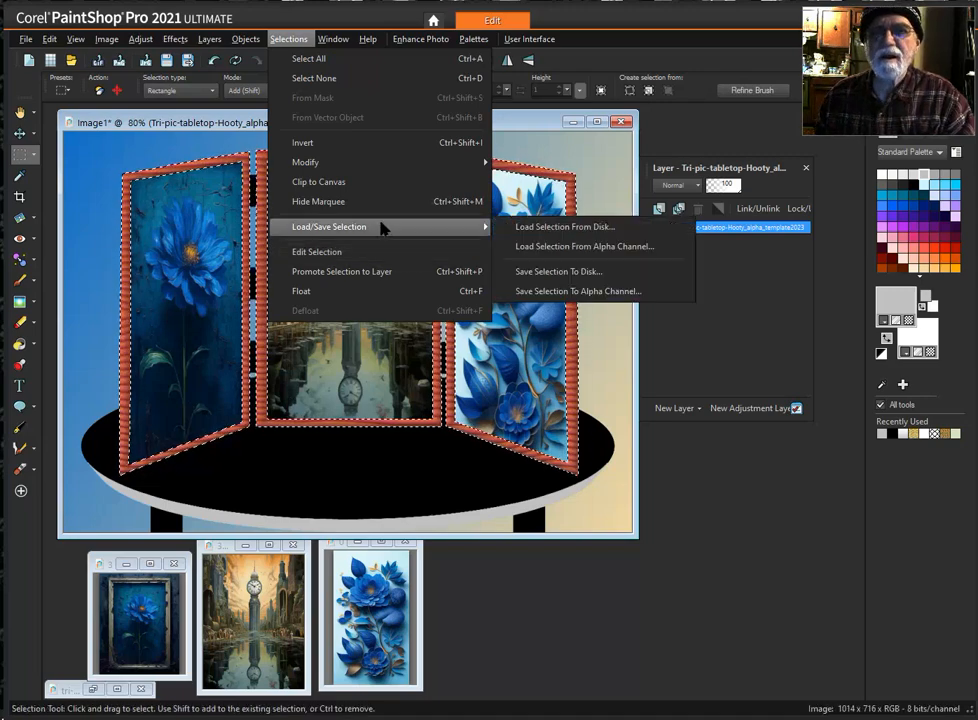
click(605, 247)
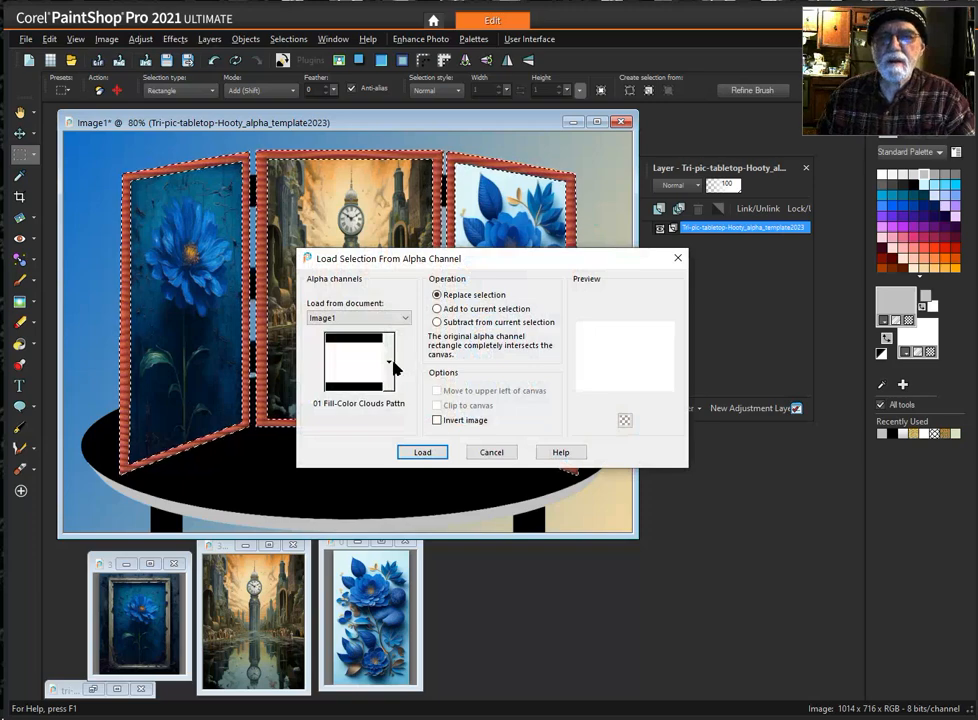
click(389, 361)
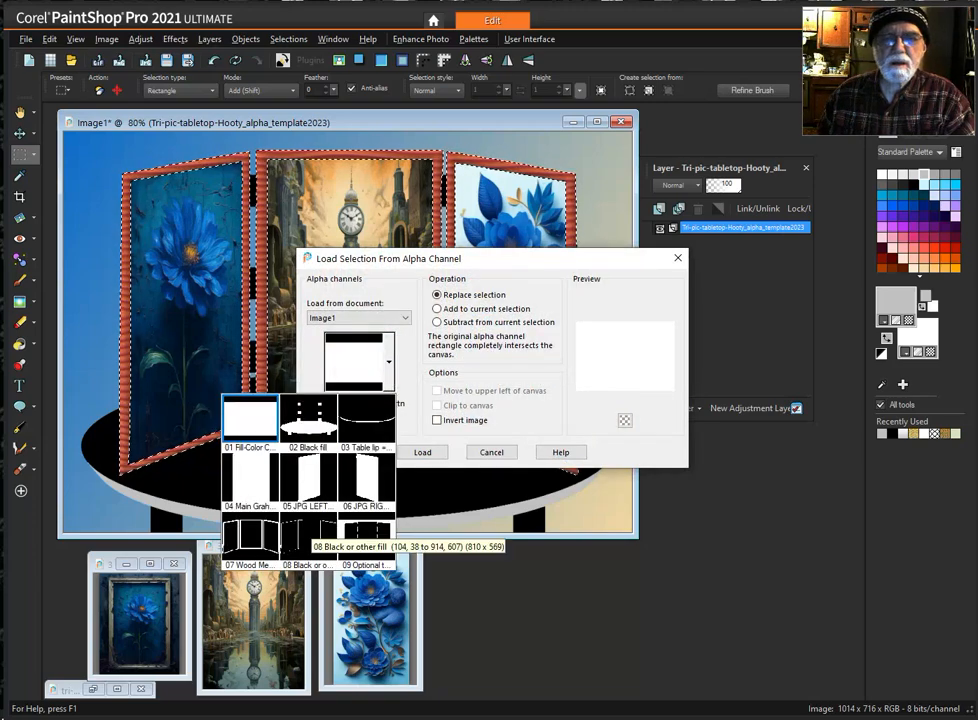
click(300, 530)
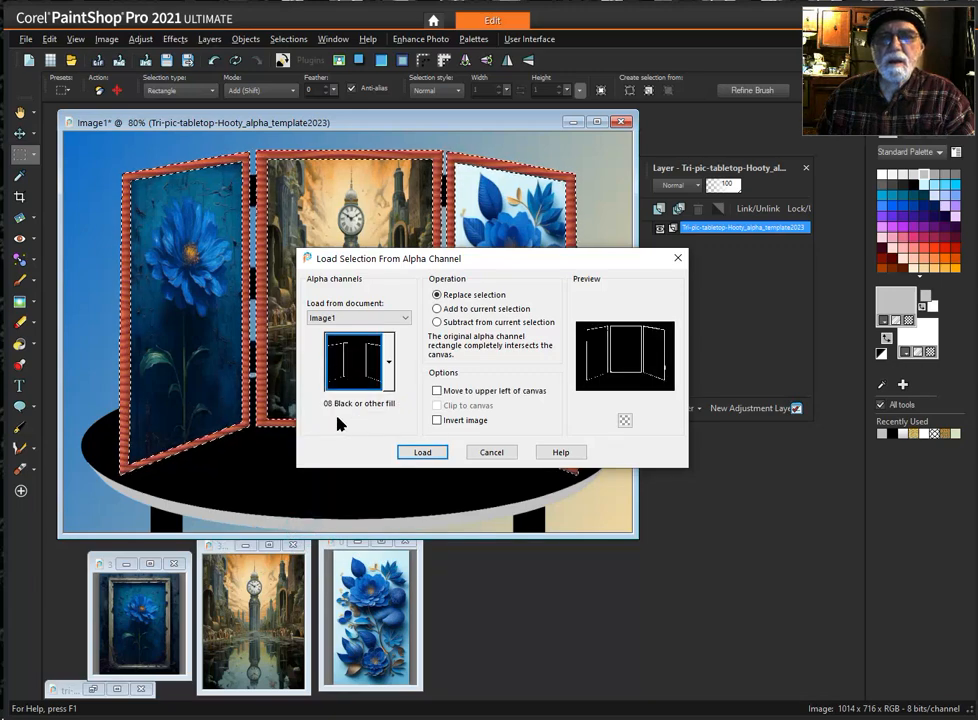
click(423, 453)
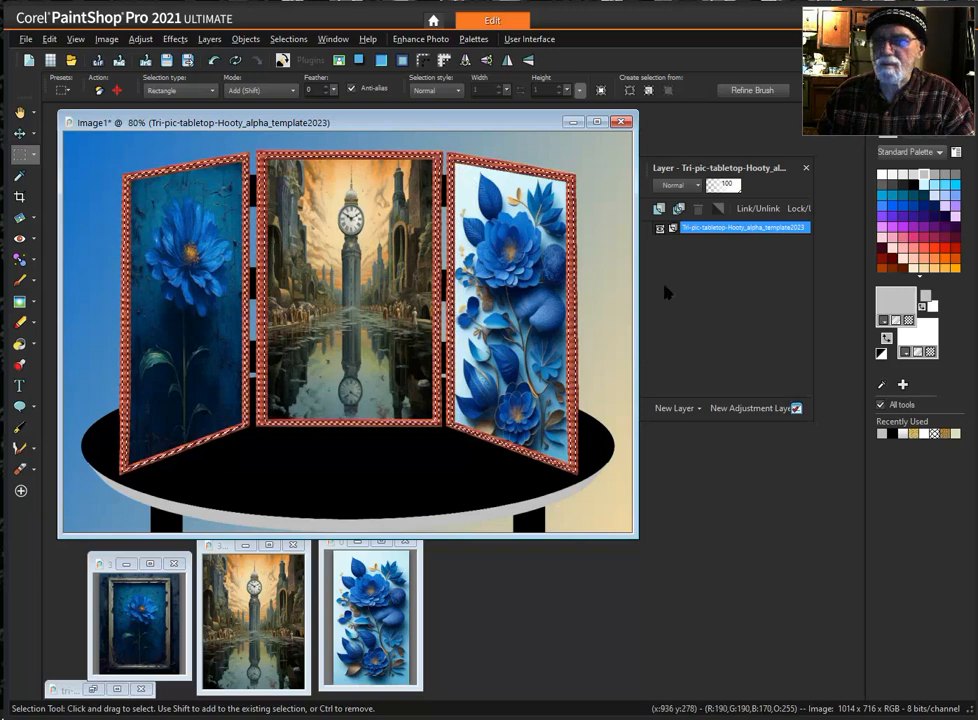
- Reset the foreground and background colors to black and white, and flood fill the inner frame strips with black
click(879, 353)
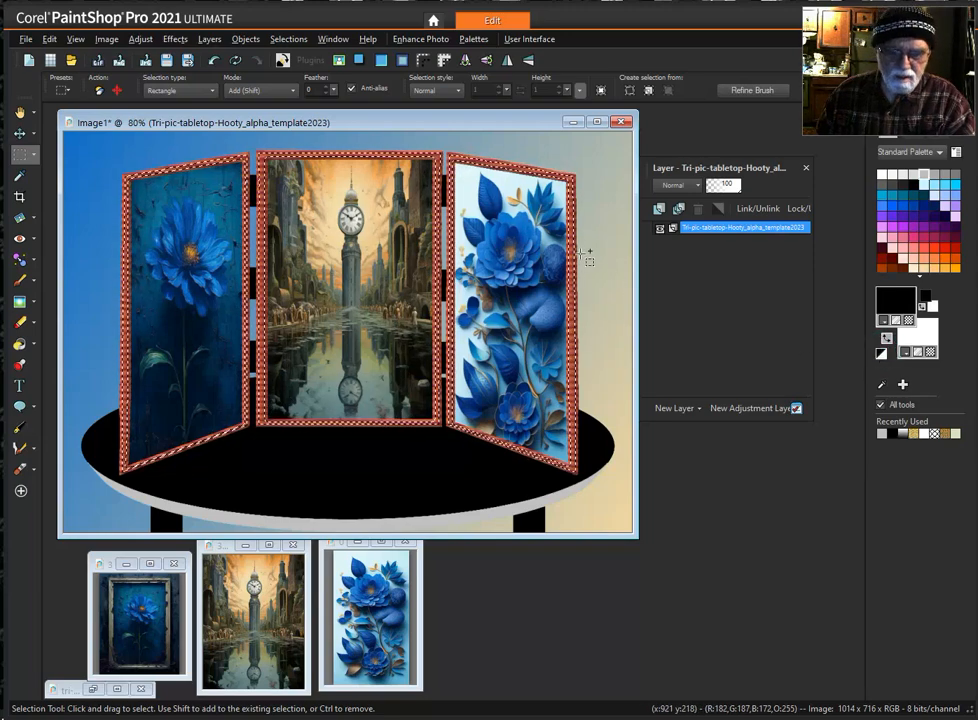
key(f)
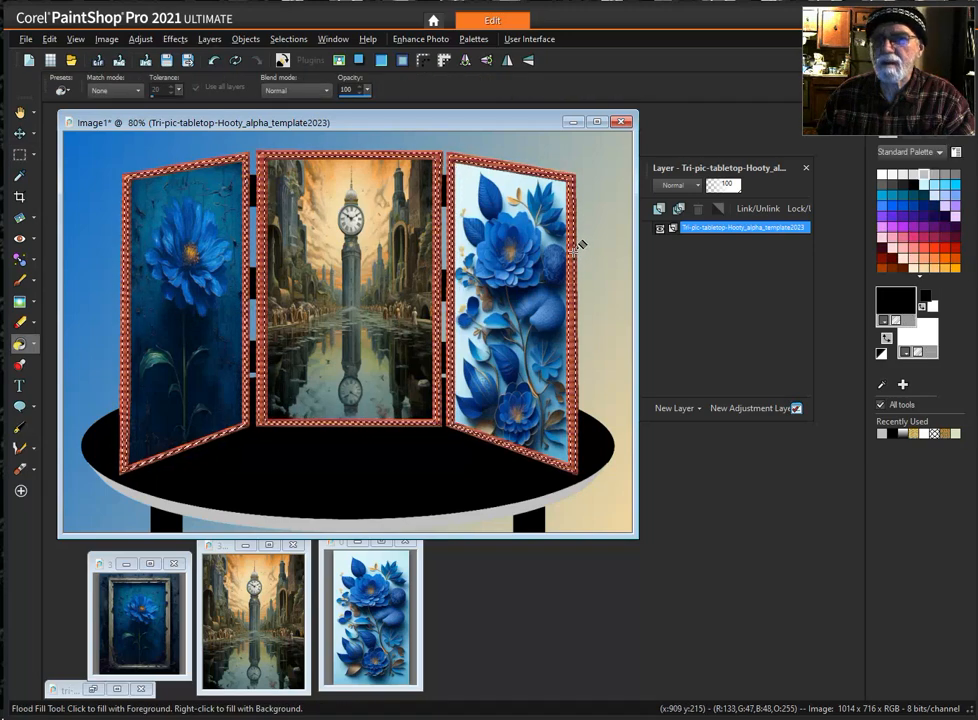
click(575, 250)
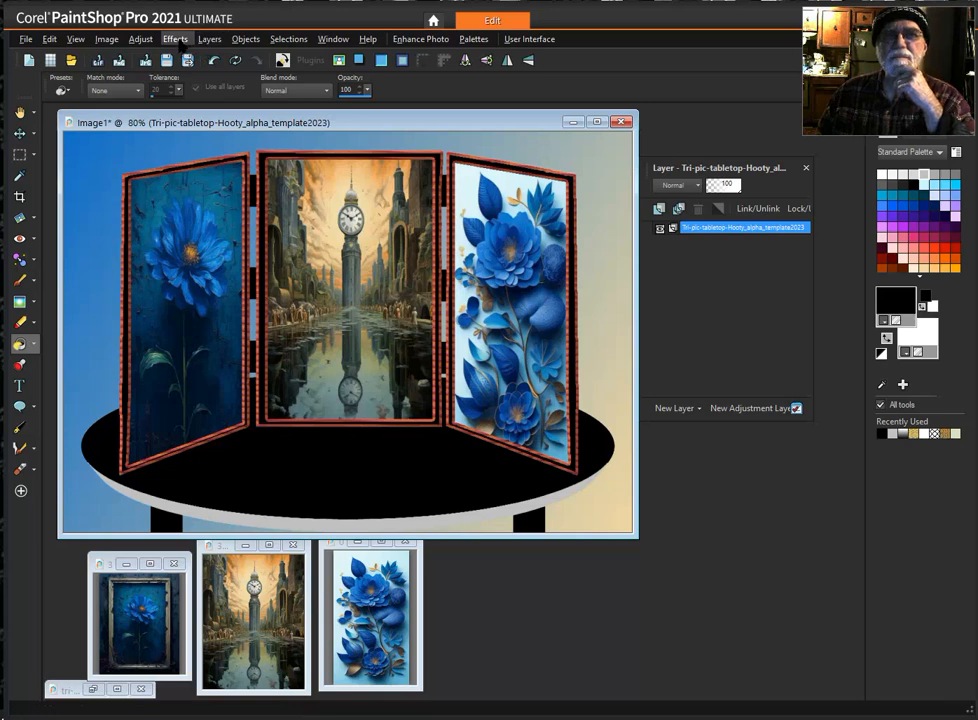
- Load the 09 Optional to Change BG alpha channel selection and flood fill it with the white background color
click(288, 39)
mouse_move(348, 224)
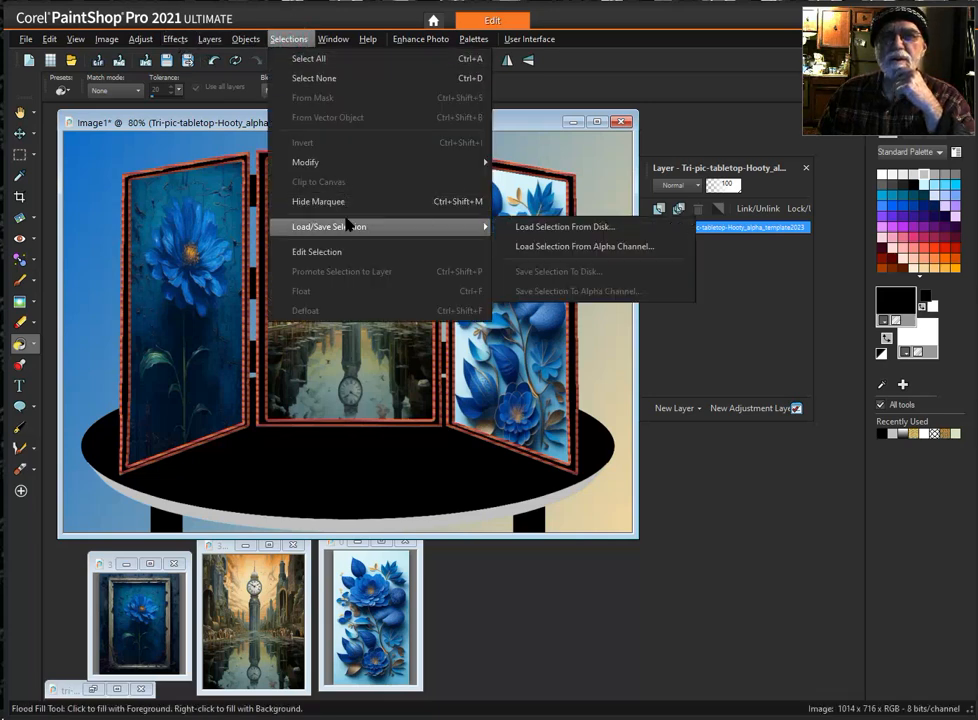
click(623, 256)
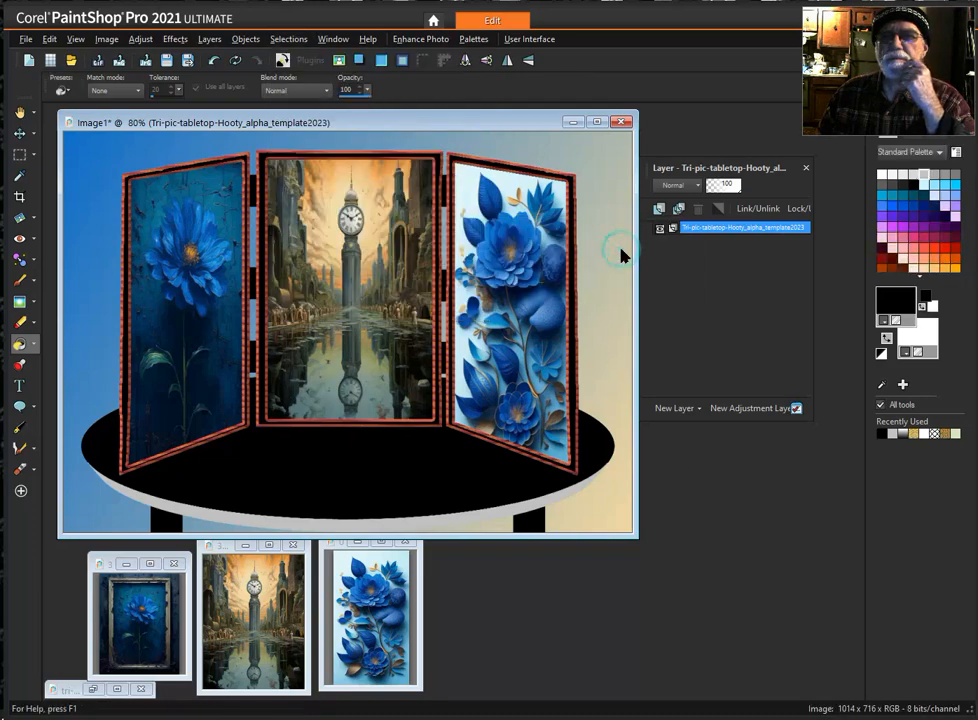
click(392, 357)
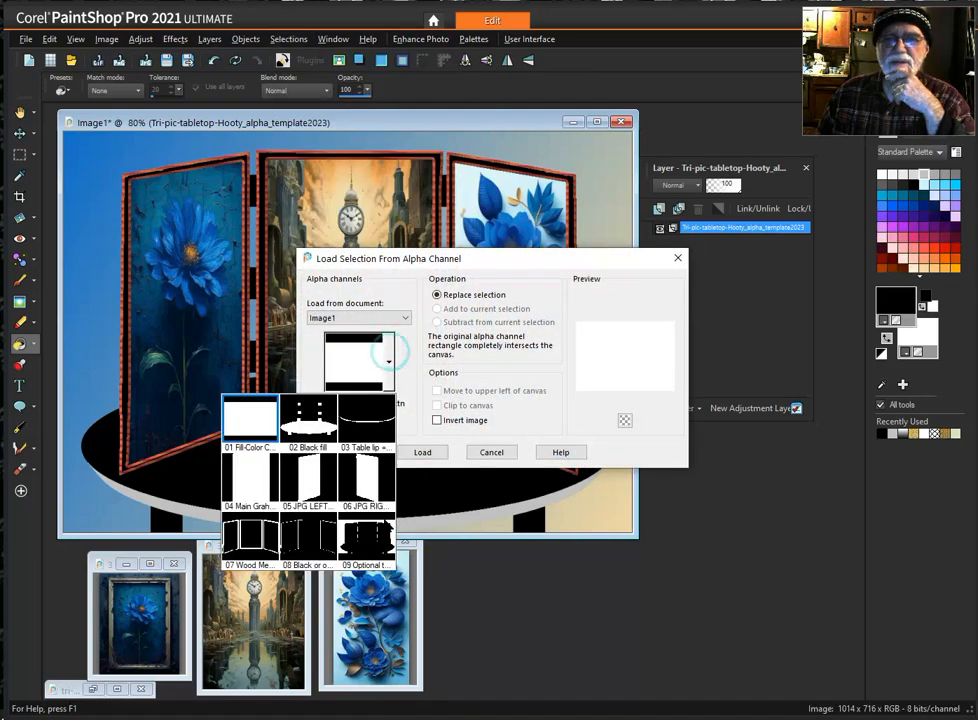
click(366, 540)
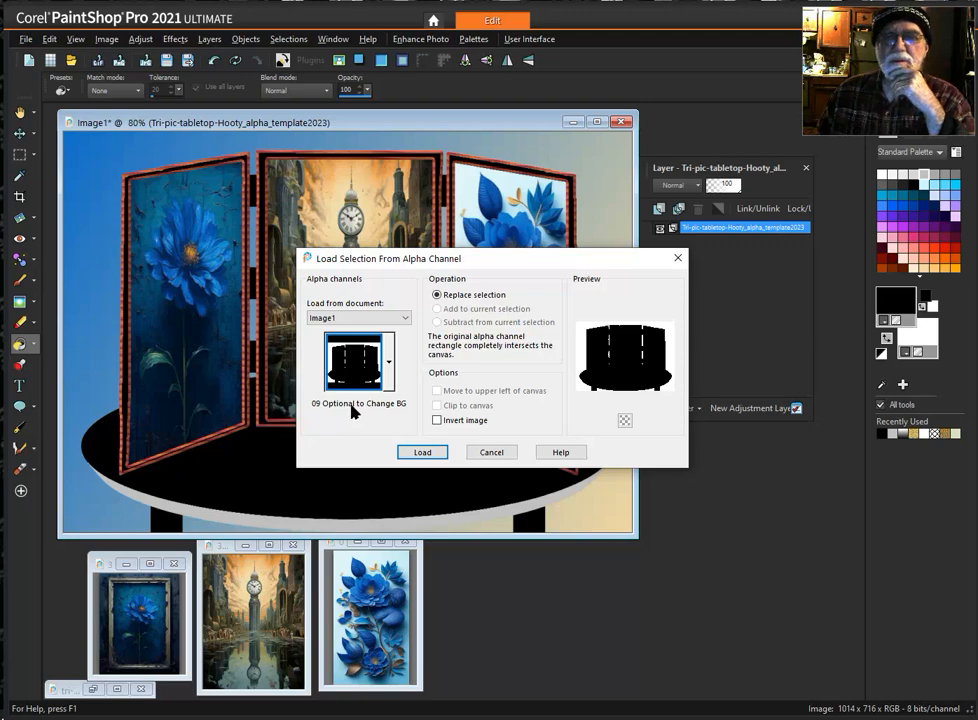
click(422, 452)
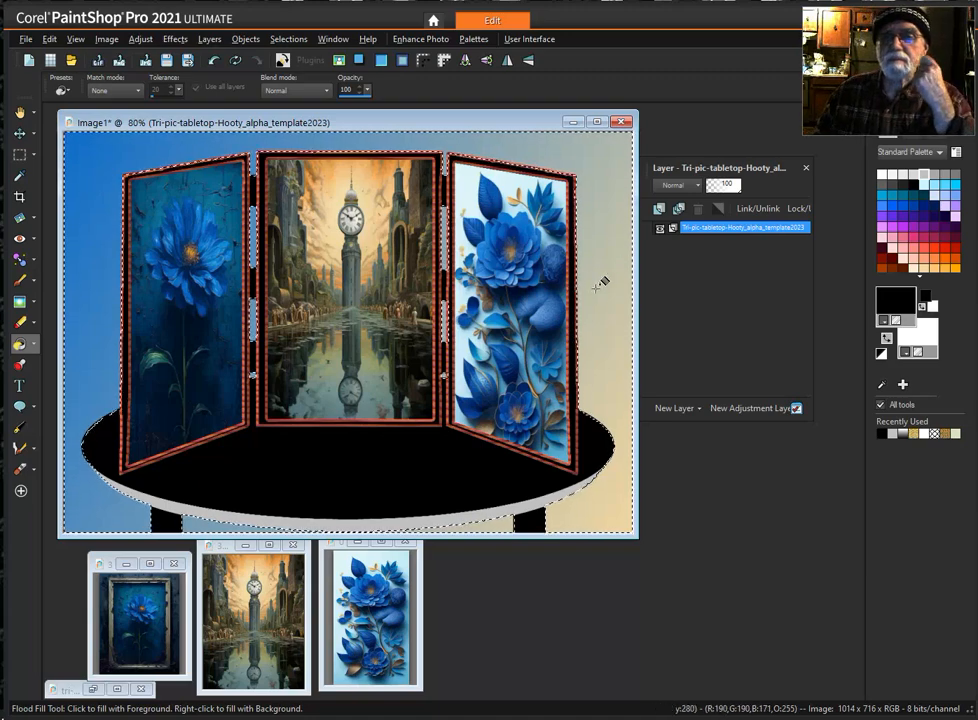
right_click(599, 190)
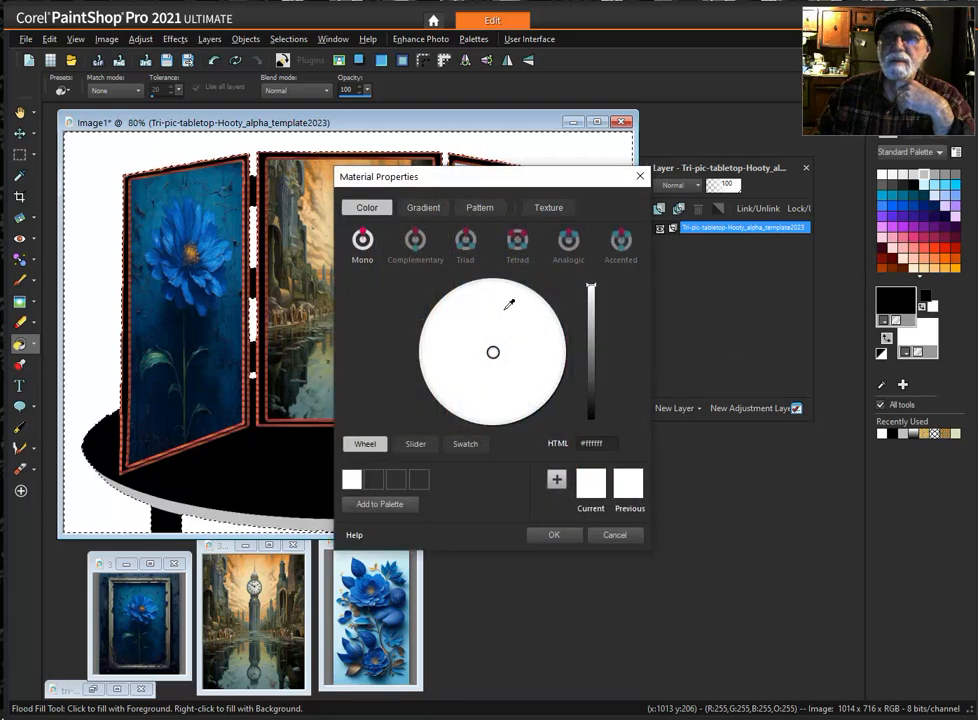
- Set the background material to the bark4 pattern at angle 0 and scale 100, and flood fill the selected image background with it
click(479, 207)
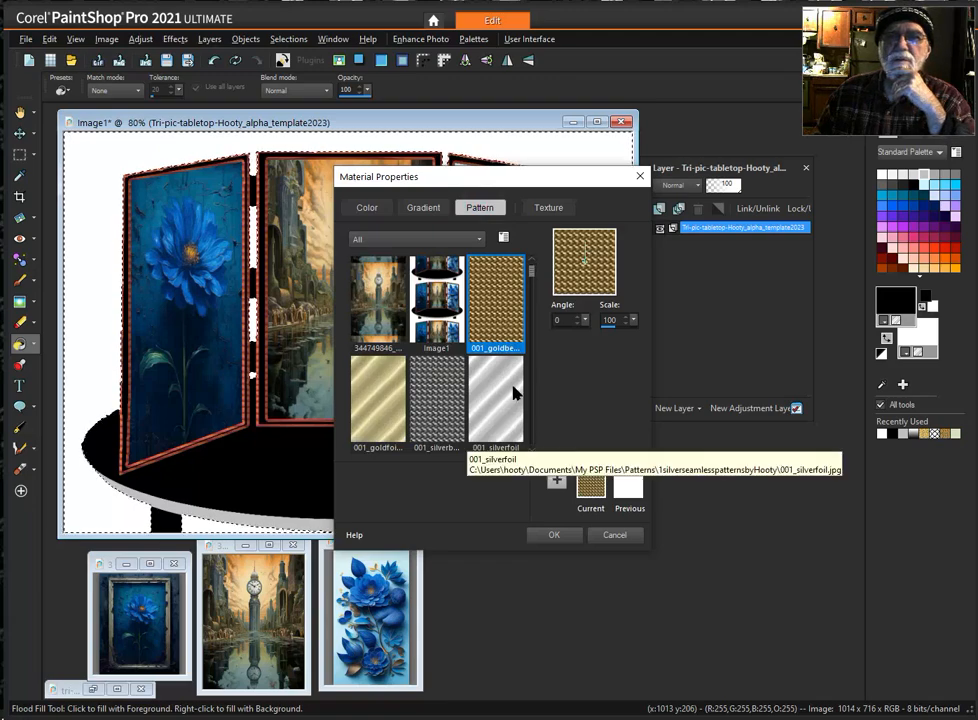
scroll(537, 410, down, 2)
scroll(537, 410, down, 5)
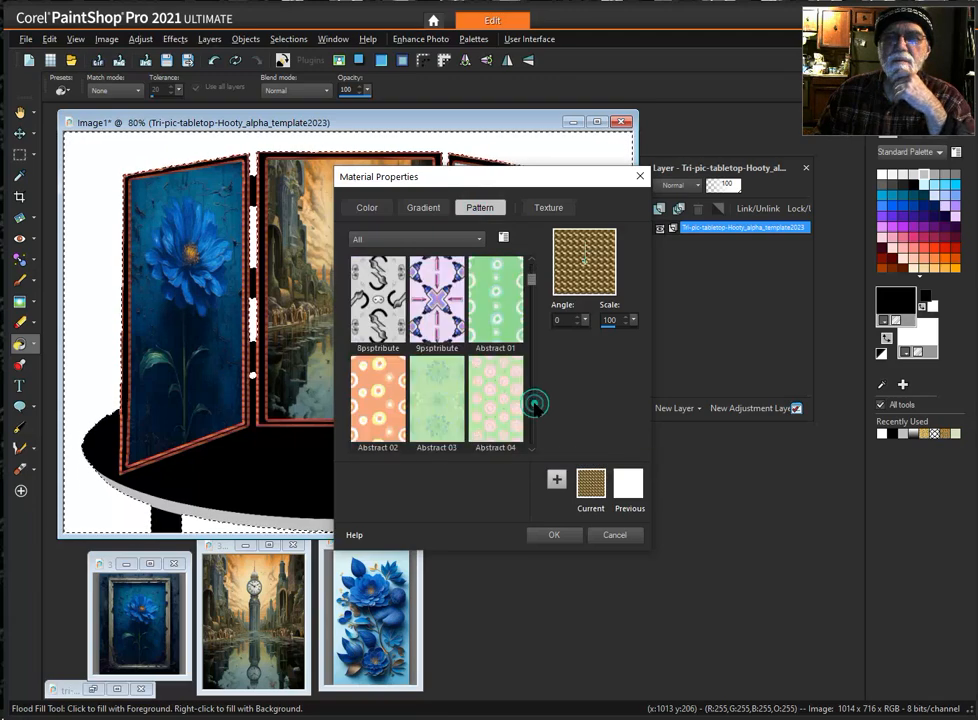
scroll(537, 410, down, 2)
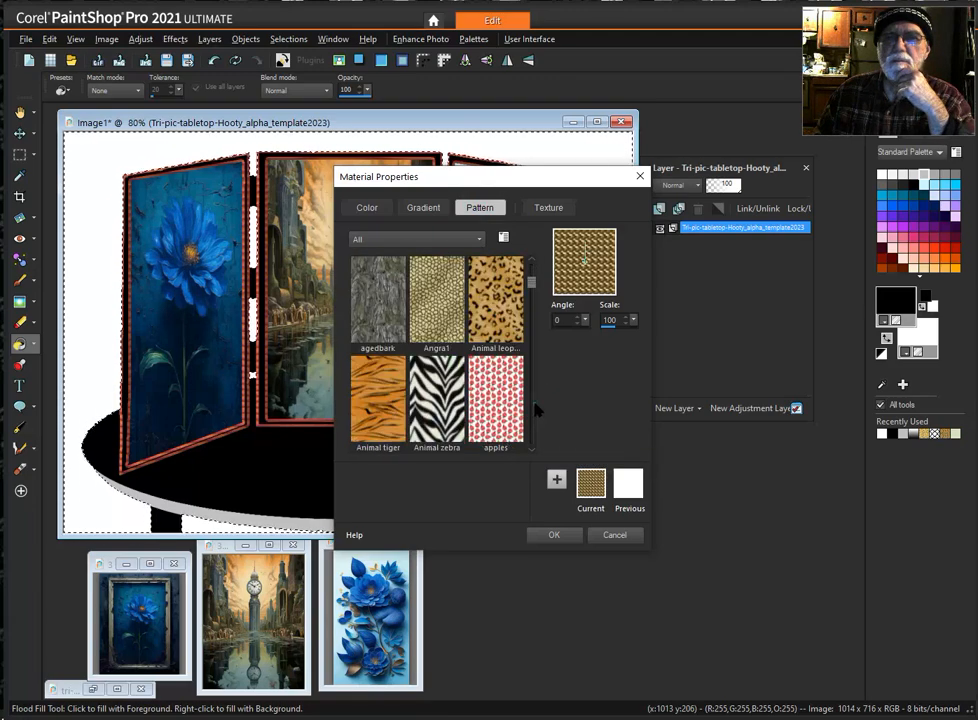
scroll(536, 405, down, 2)
scroll(536, 405, down, 2)
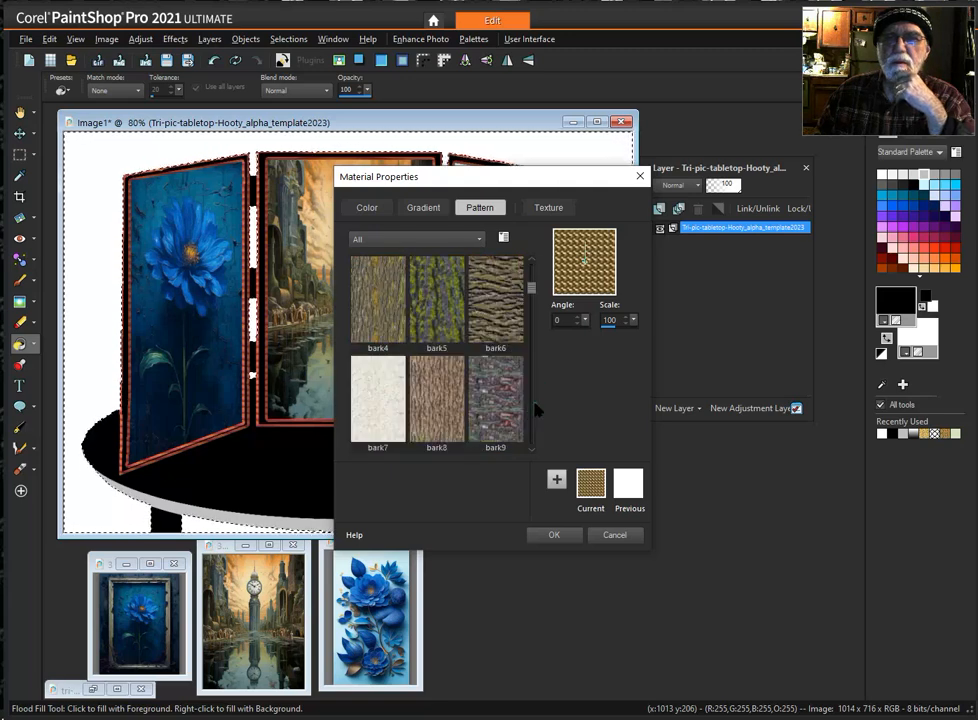
click(378, 300)
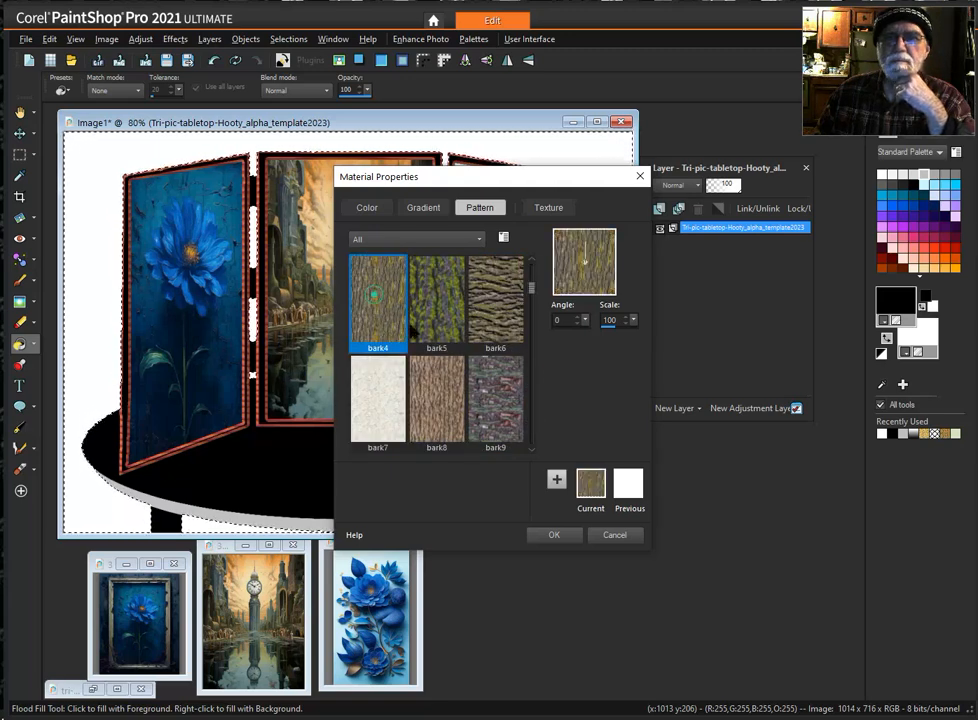
click(557, 535)
click(612, 300)
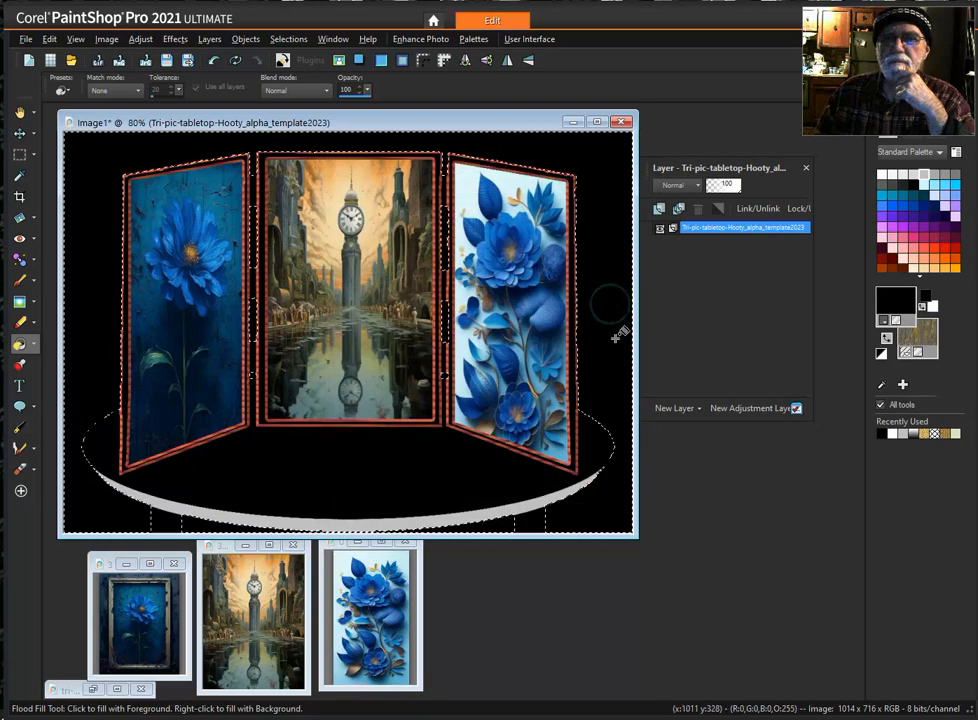
right_click(611, 303)
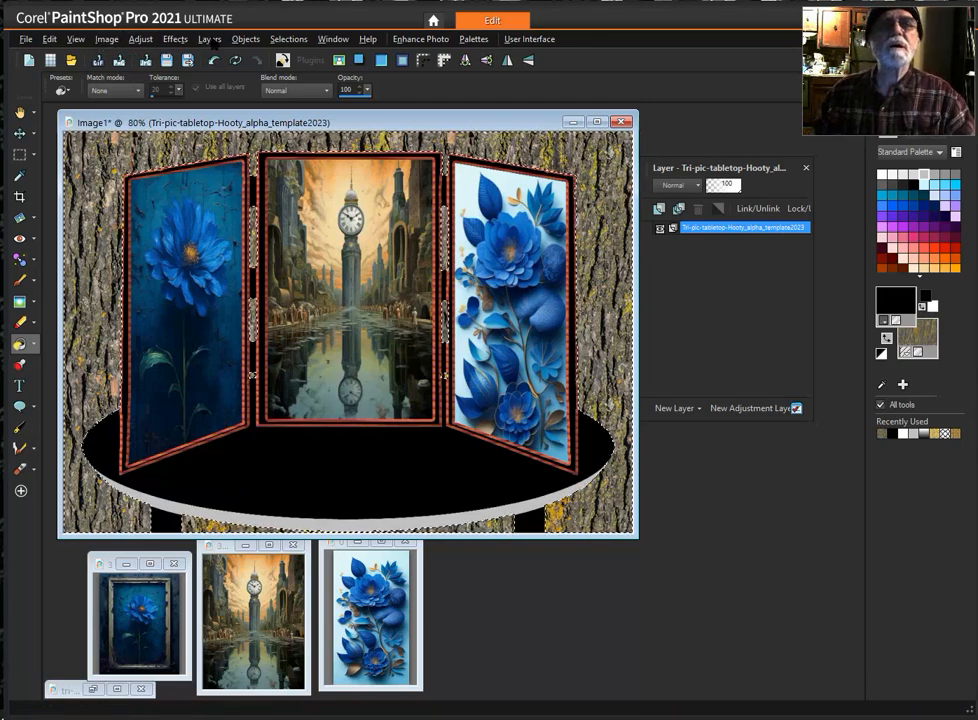
- Deselect the background area around the three-picture display
click(287, 40)
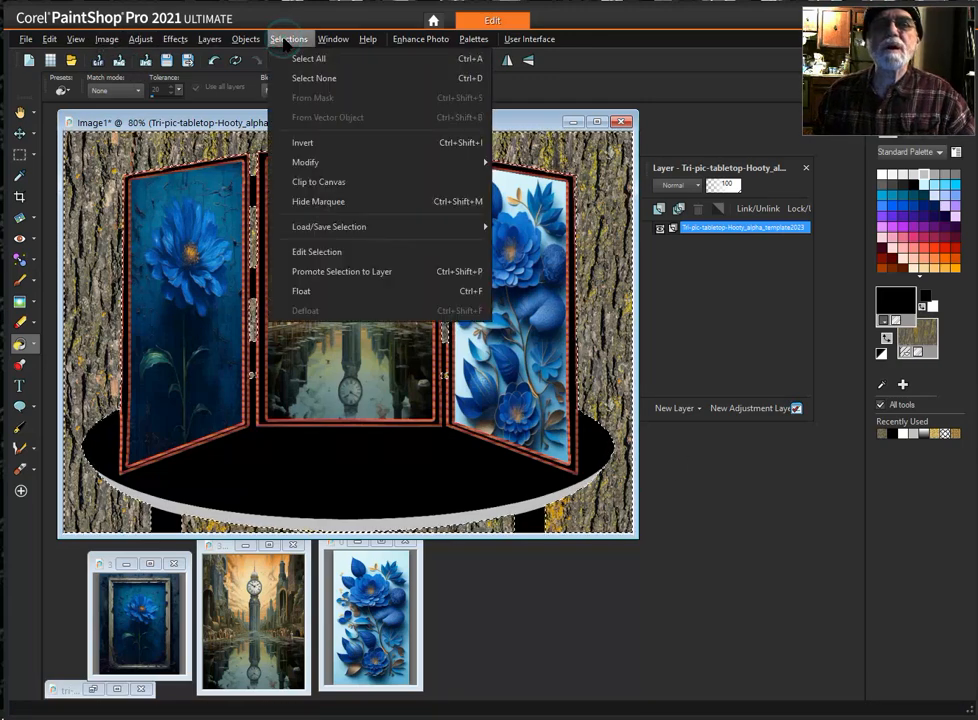
click(314, 80)
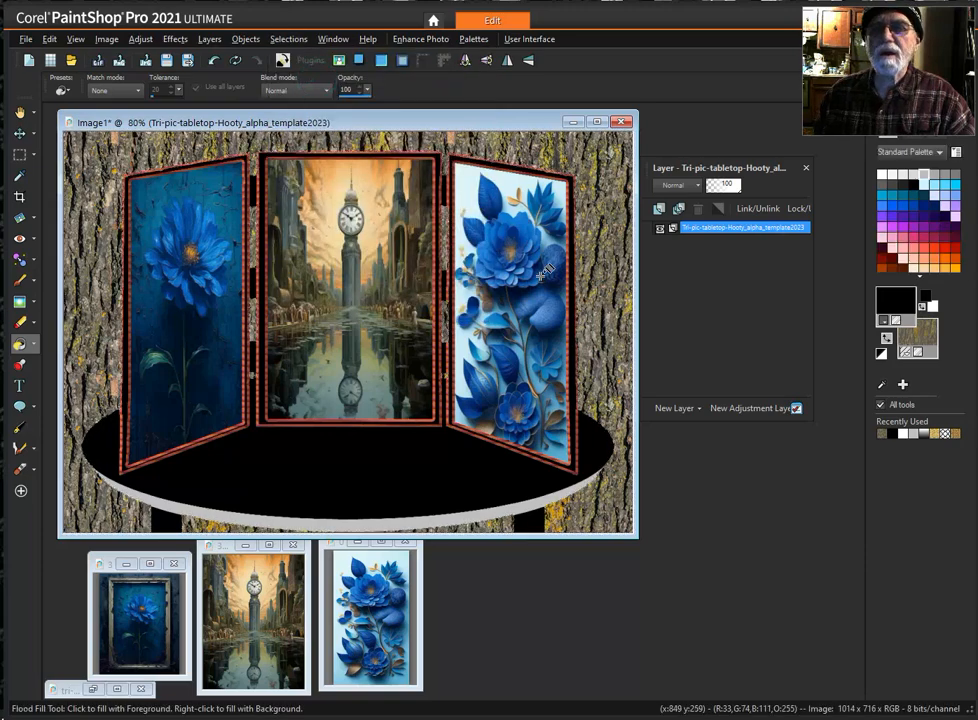
click(287, 40)
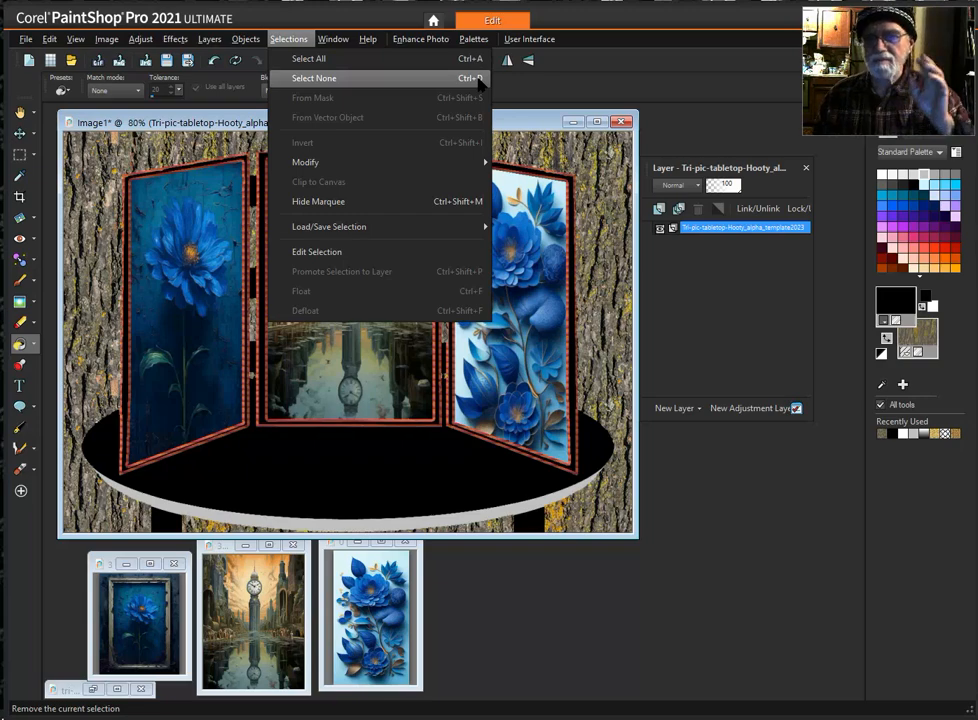
click(718, 538)
click(718, 537)
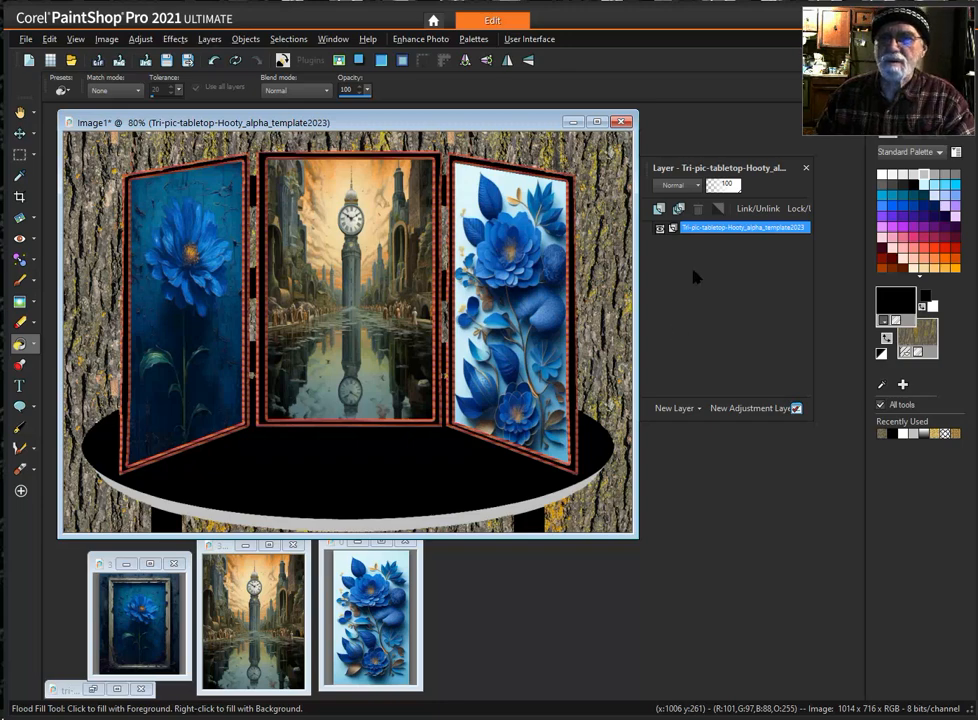
- Add a new raster layer above the tabletop display template layer
click(659, 209)
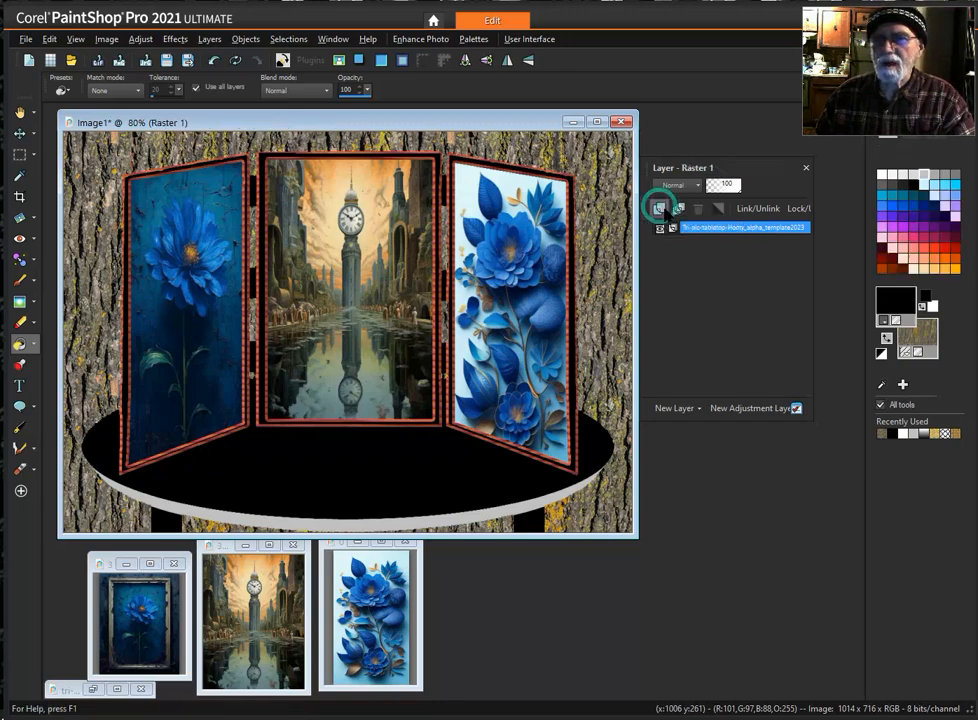
click(678, 495)
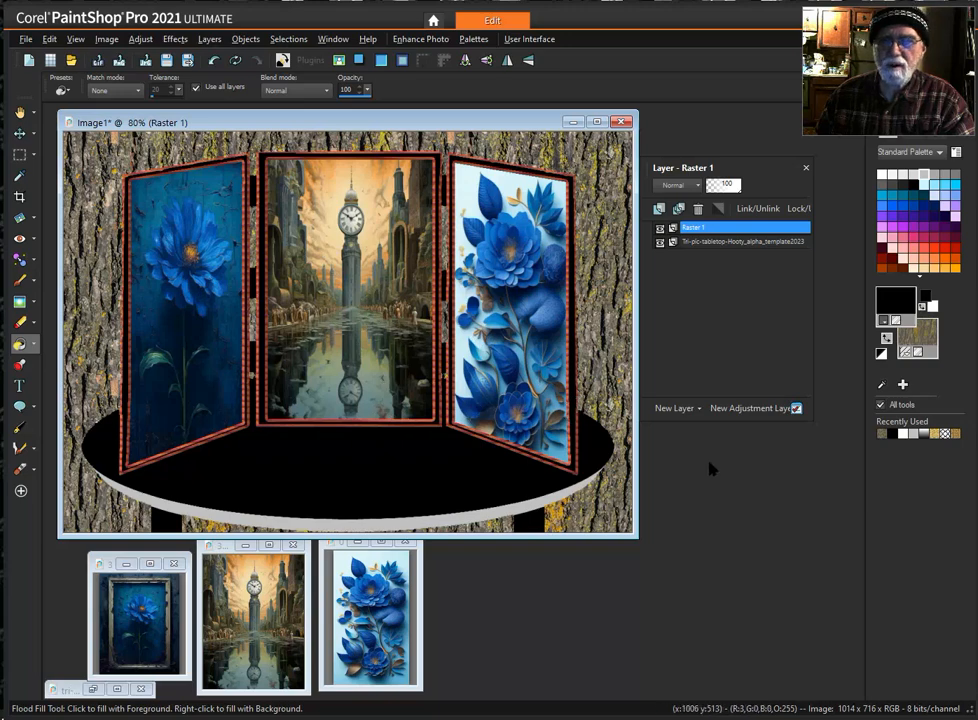
click(756, 507)
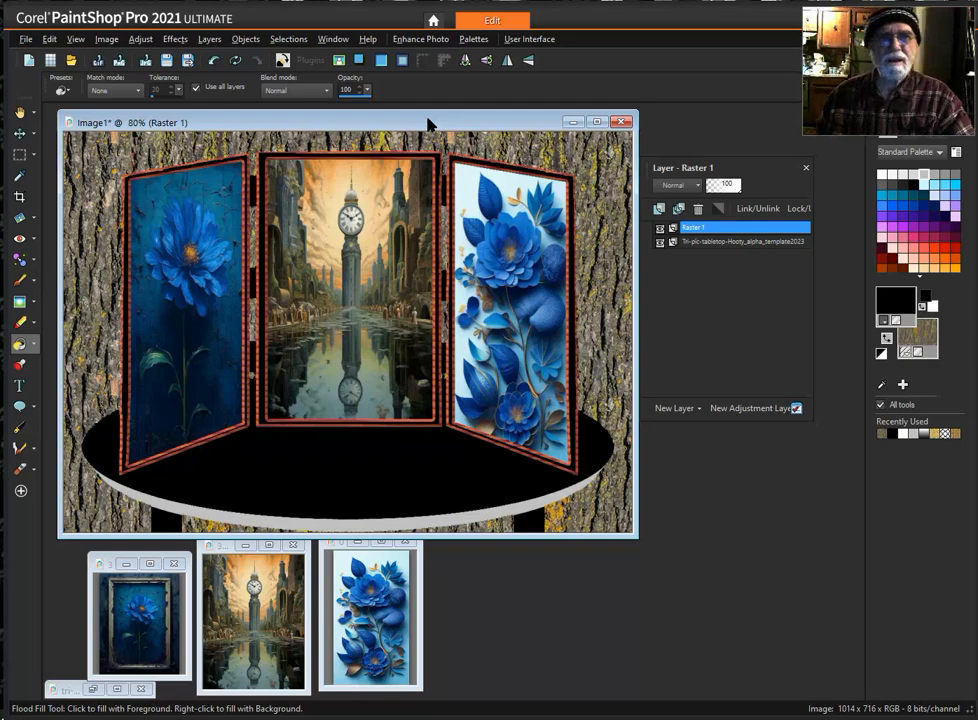
key(minus)
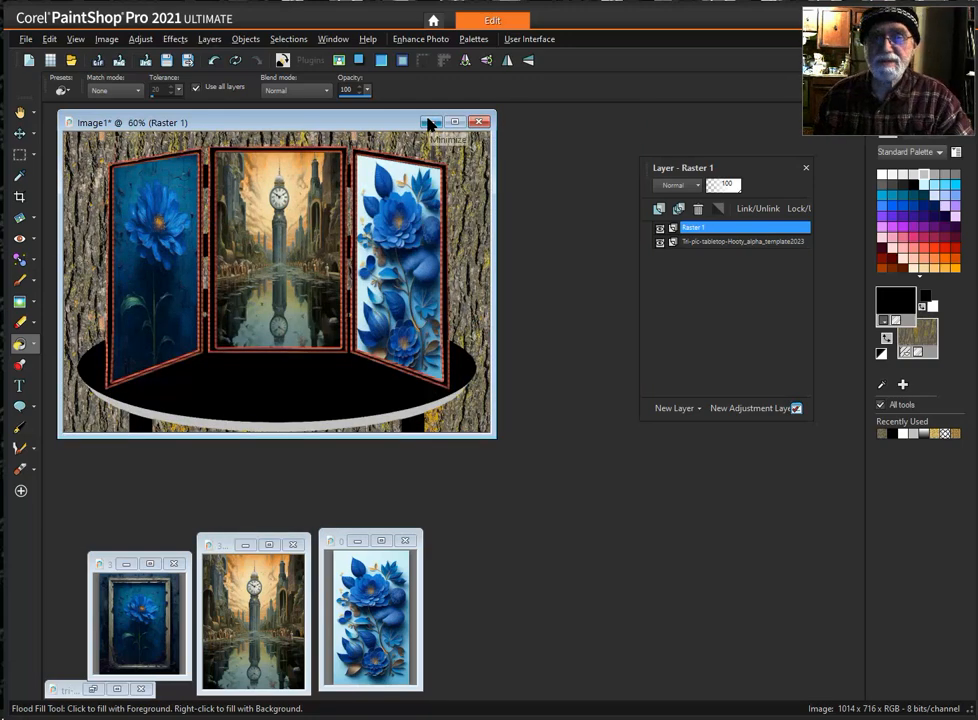